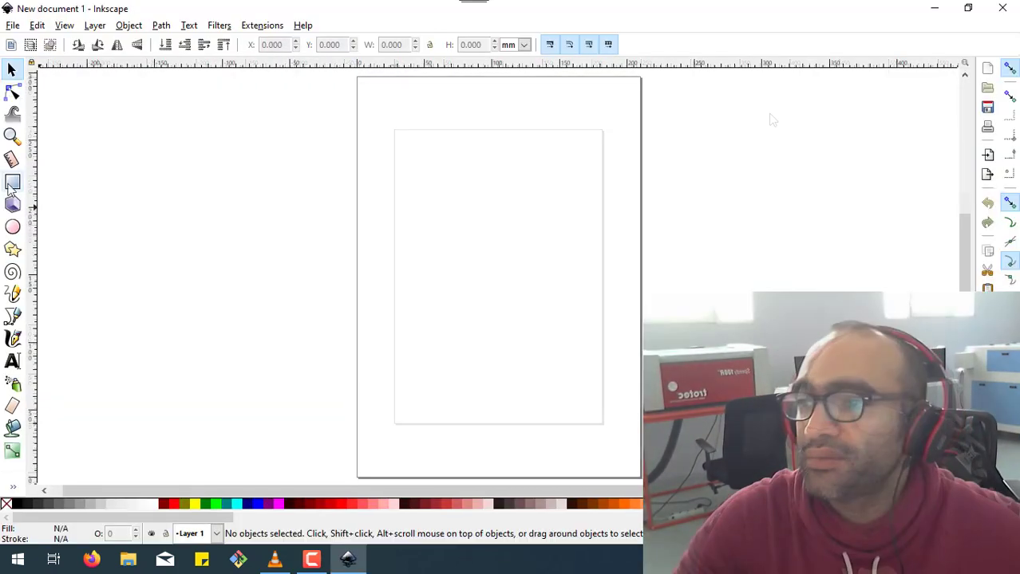
- Draw a grey circle about 102 mm across and a 123 mm square overlapping its lower part
left_click(13, 228)
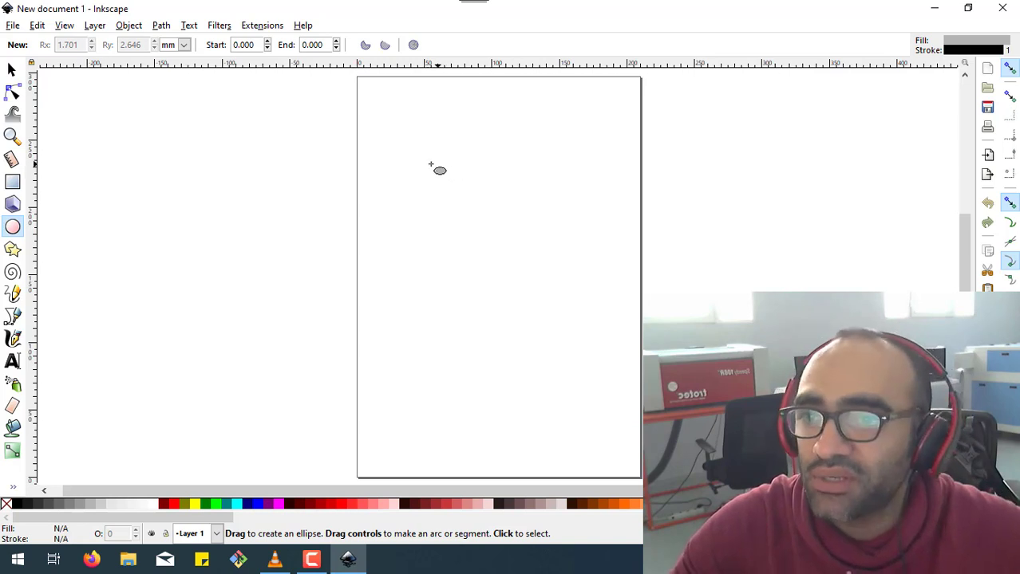
left_click_drag(423, 161, 567, 299)
left_click(11, 70)
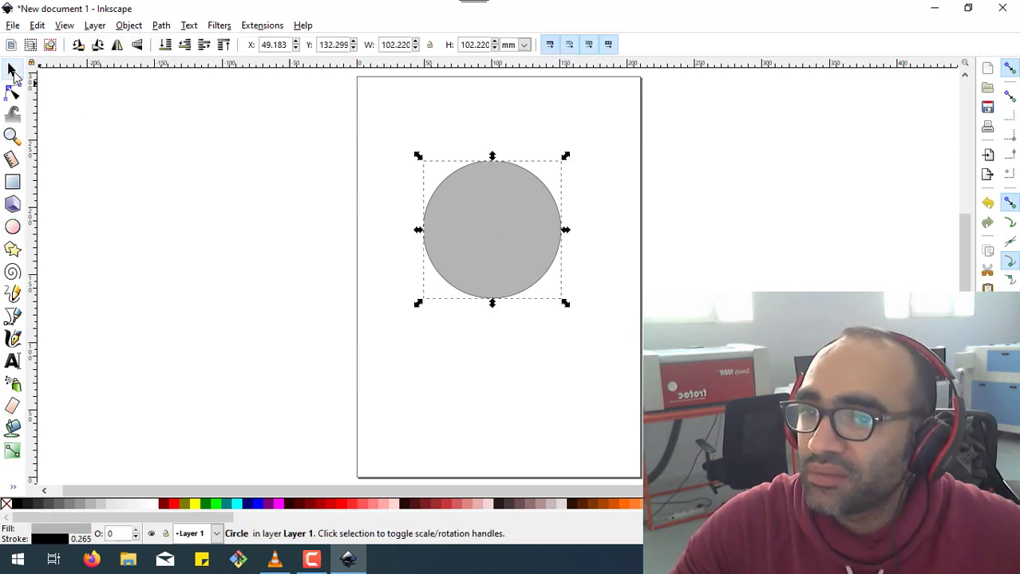
left_click(19, 183)
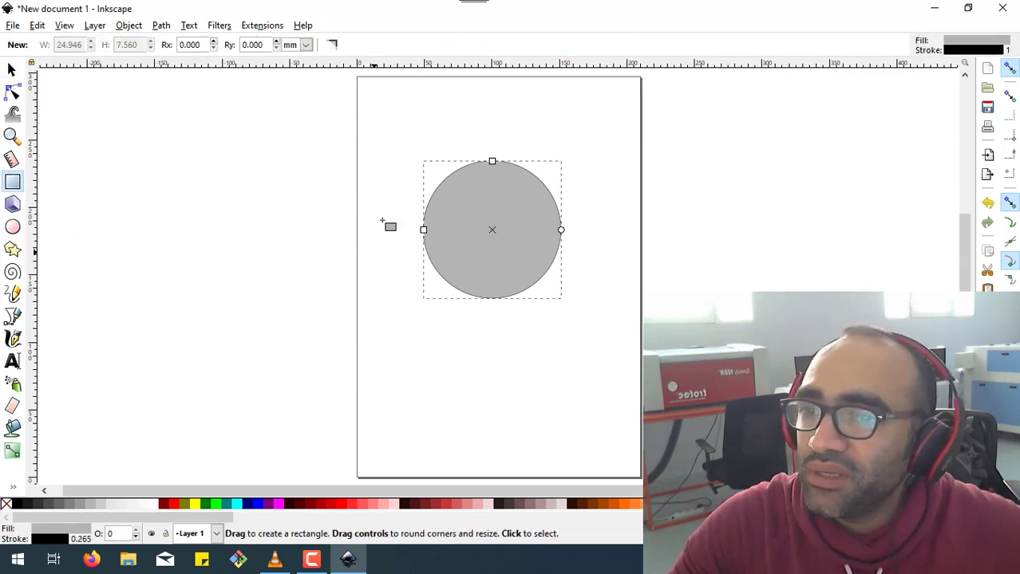
left_click_drag(374, 202, 541, 375)
left_click(11, 70)
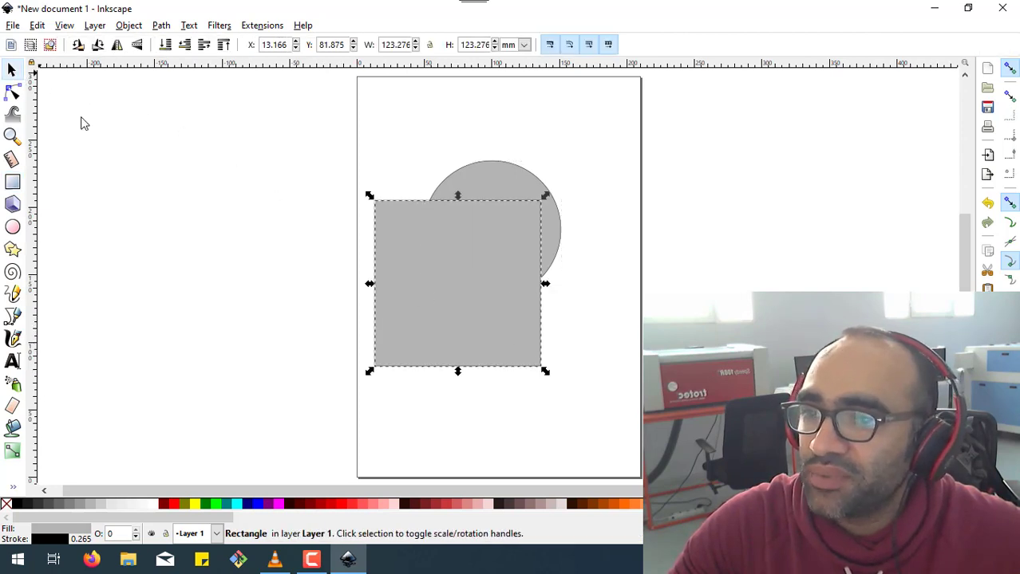
left_click_drag(460, 285, 517, 321)
- Set the circle's Y to 130 and, with the ratio locked, its width to 100 mm
left_click(474, 219)
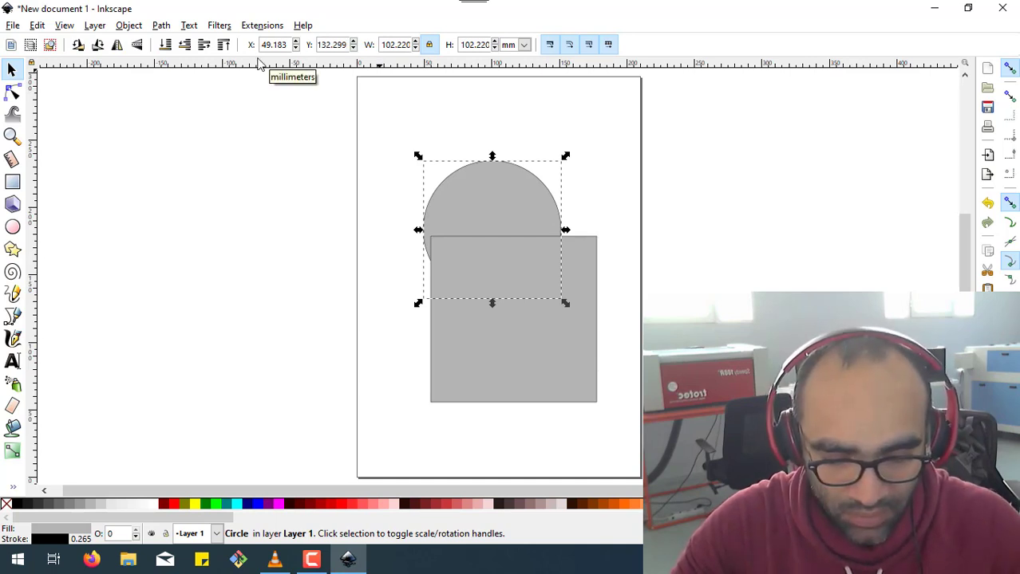
key("ctrl+a")
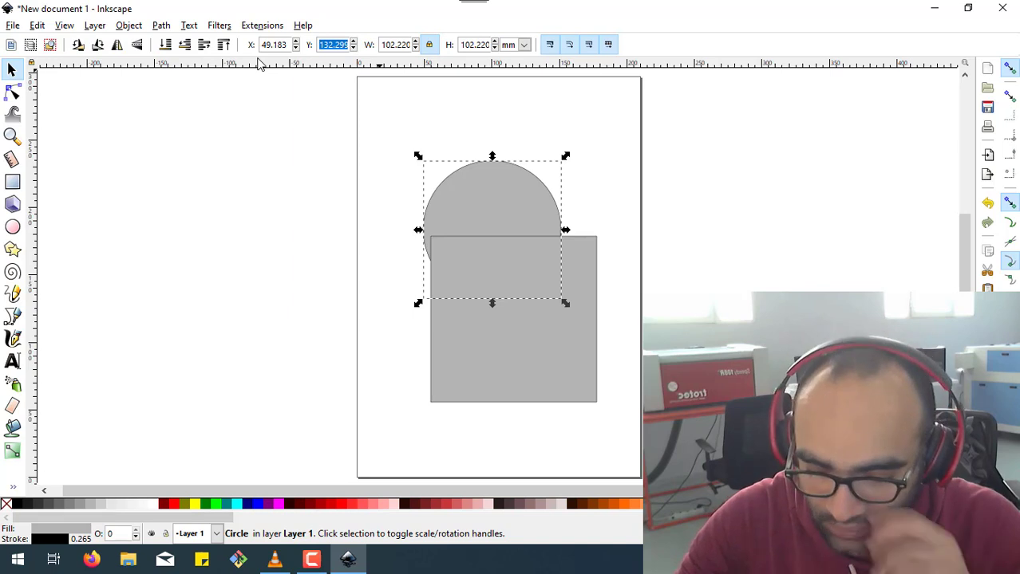
type("130")
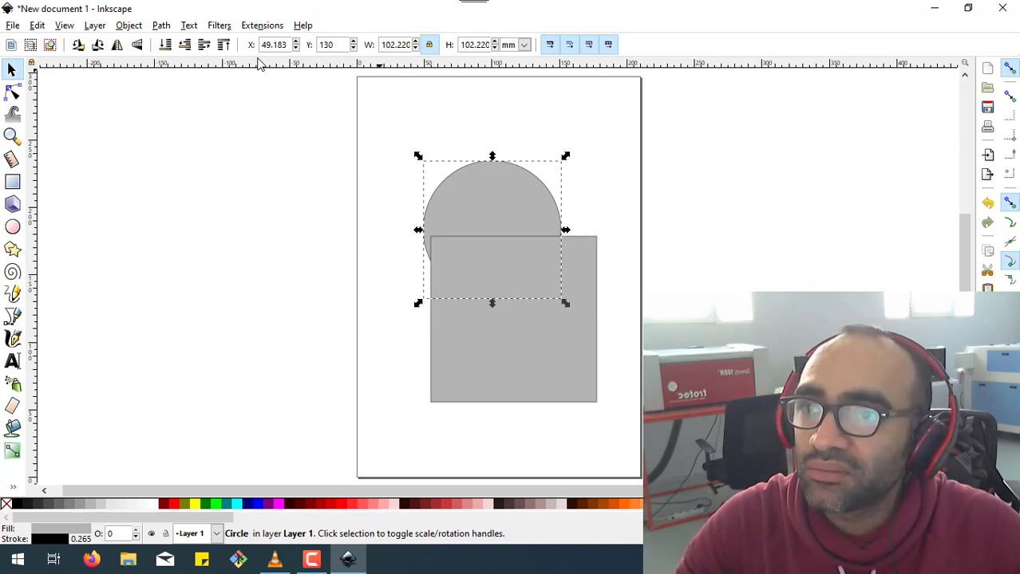
key("Return")
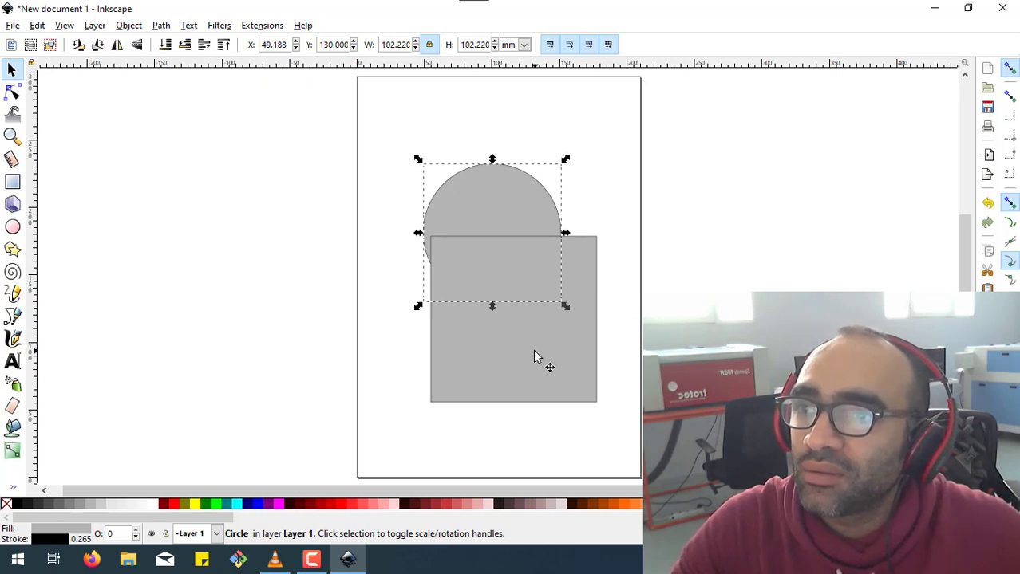
left_click(478, 215)
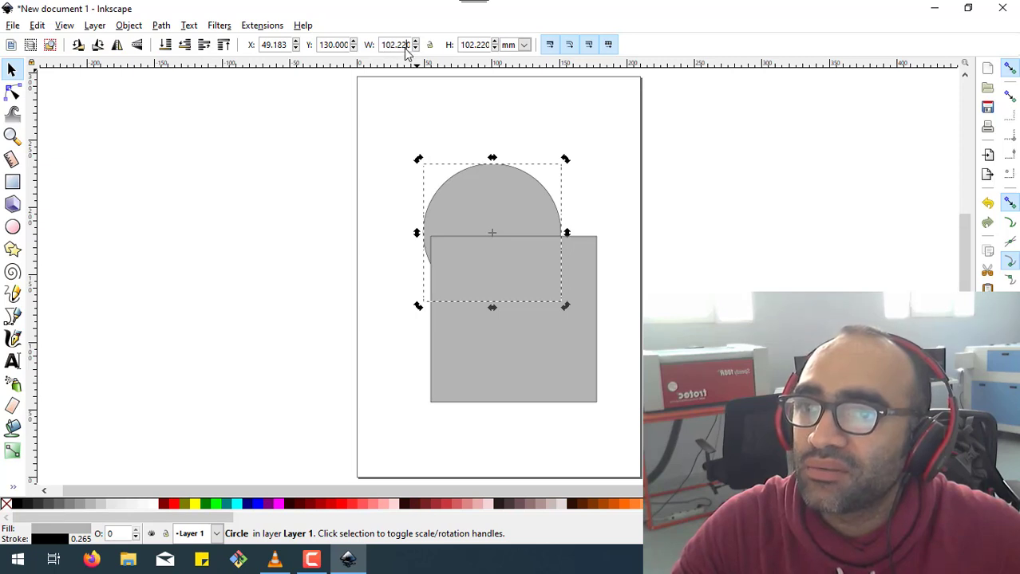
left_click(429, 45)
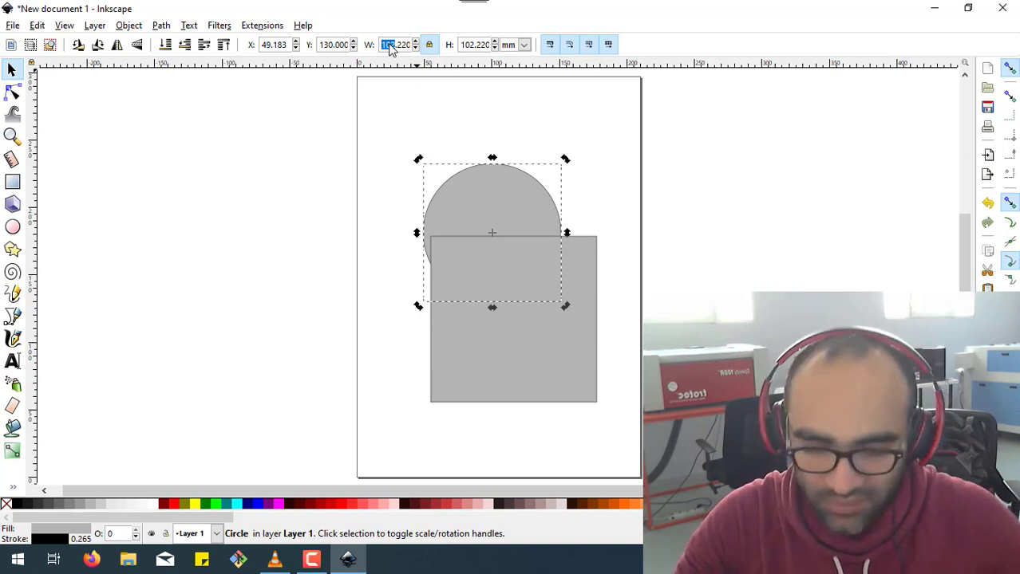
double_click(391, 45)
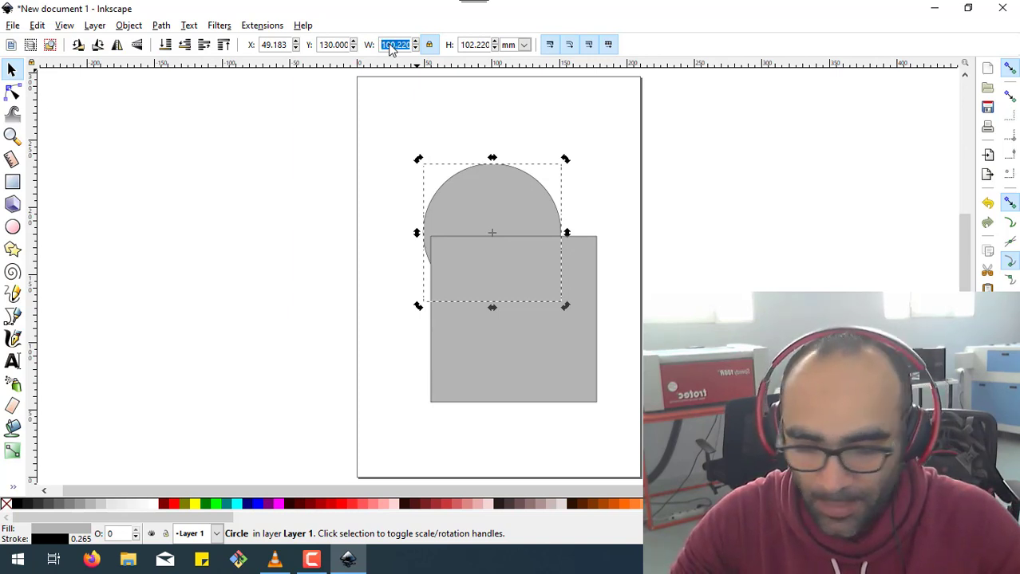
type("100")
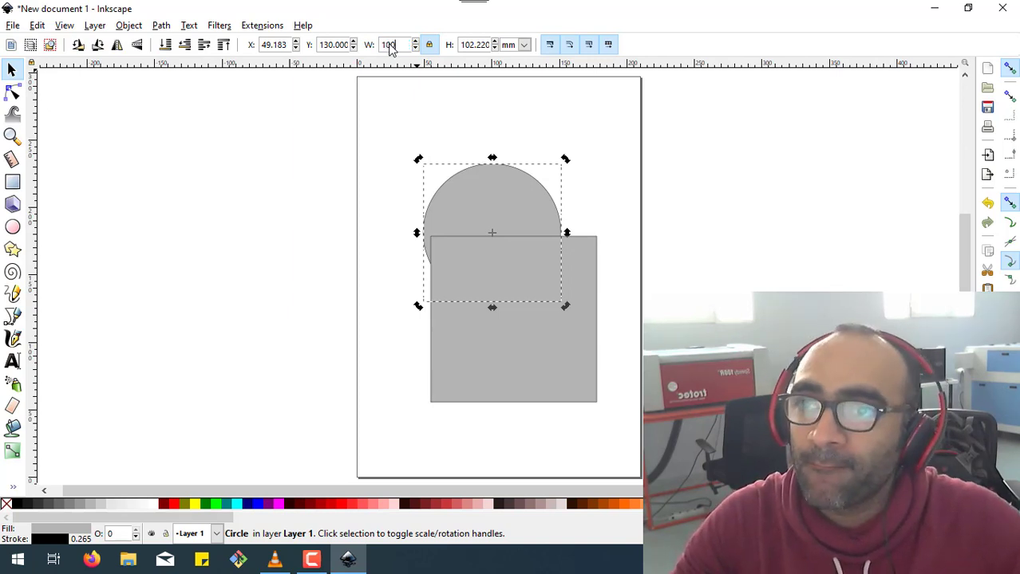
key("Return")
- Resize the square to 100 × 100 mm and move it up onto the circle's lower half
left_click(482, 356)
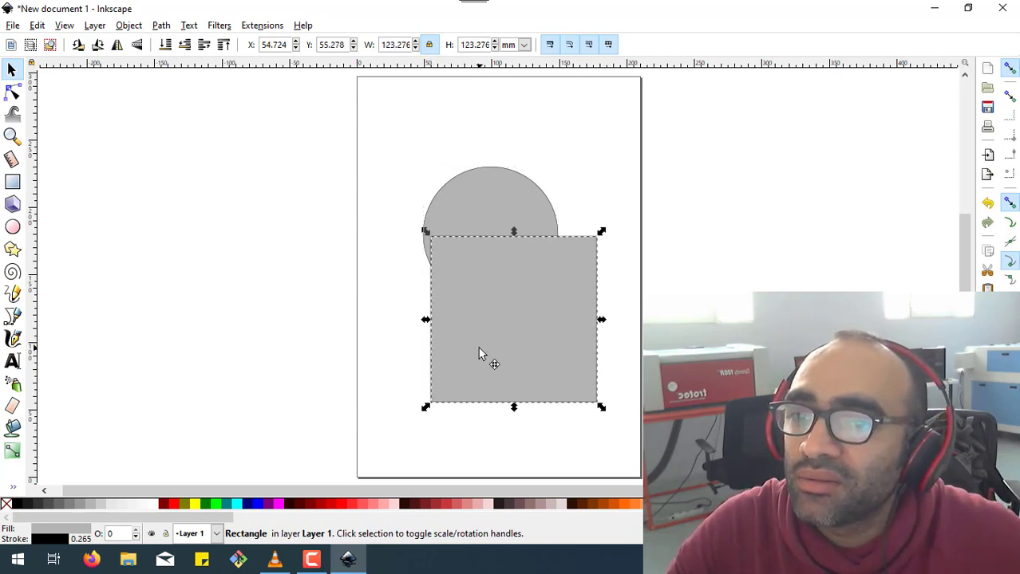
triple_click(395, 44)
type("1")
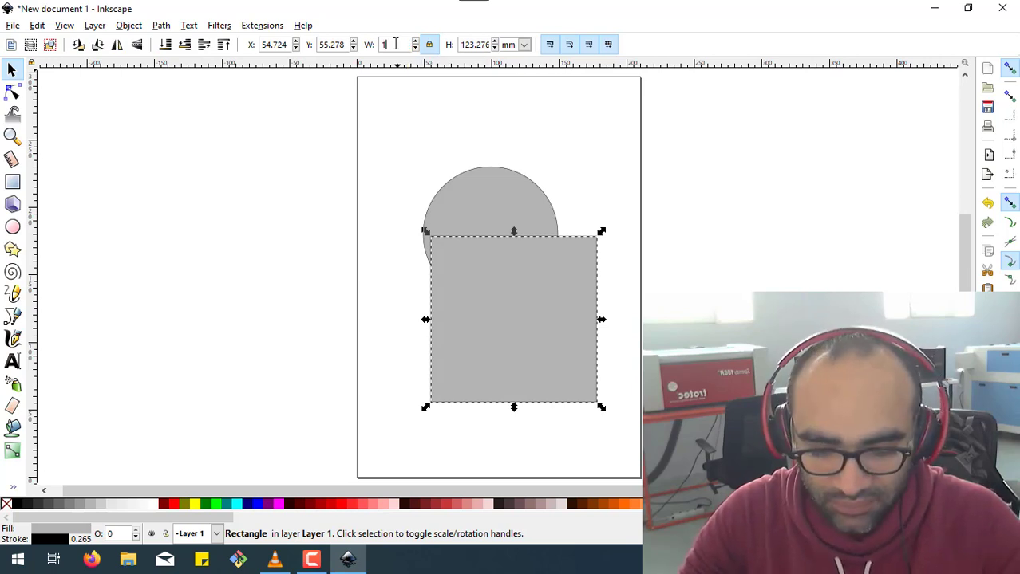
type("00")
key("Return")
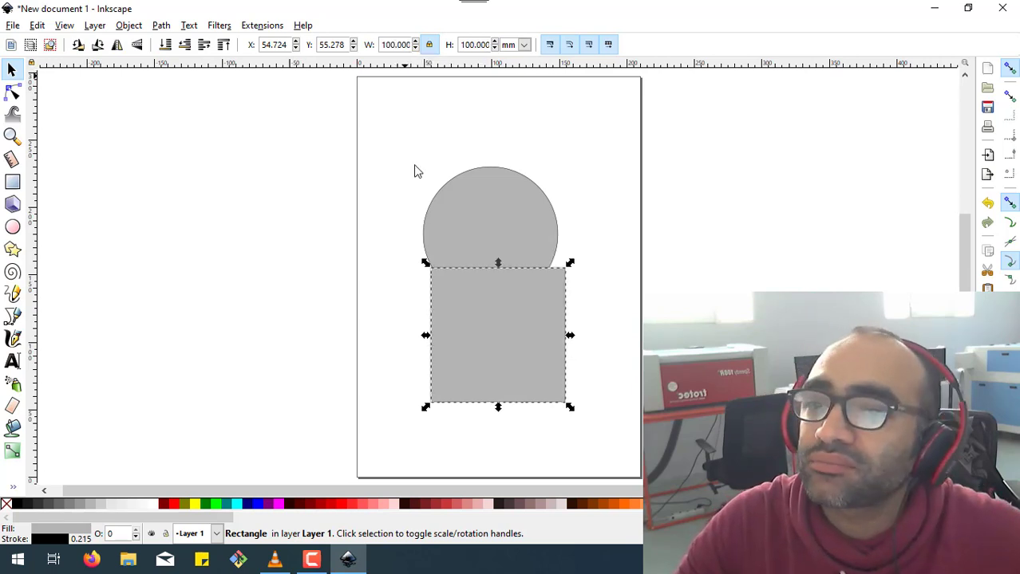
left_click_drag(486, 283, 459, 244)
- Set both the circle's and the square's X position to 50 mm
left_click(616, 237)
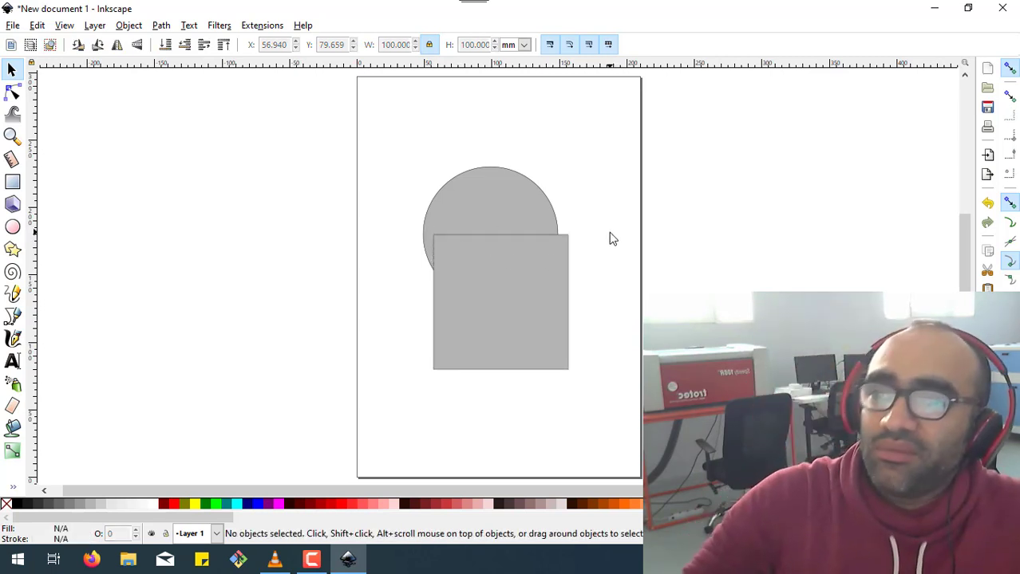
left_click(466, 209)
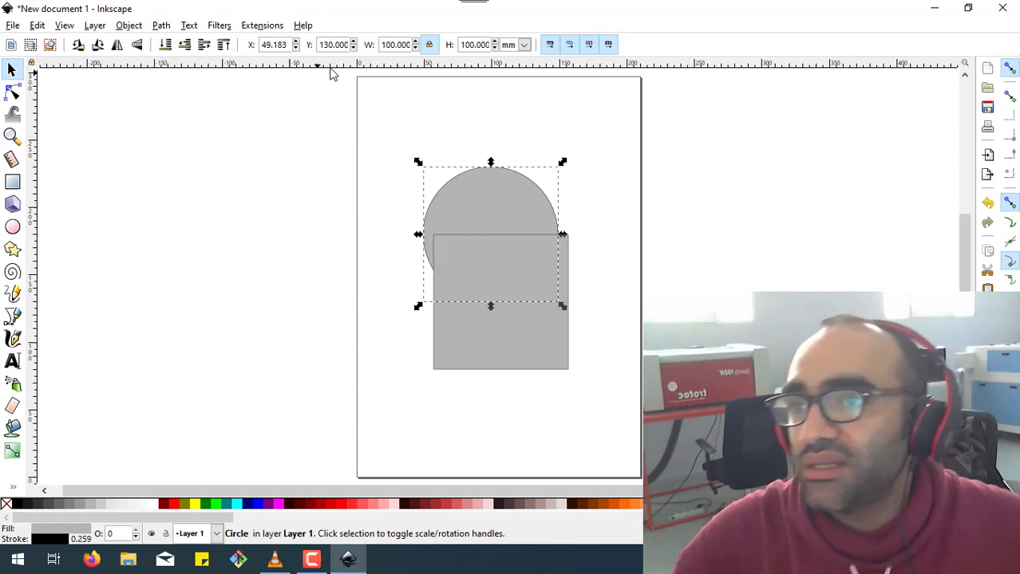
triple_click(278, 49)
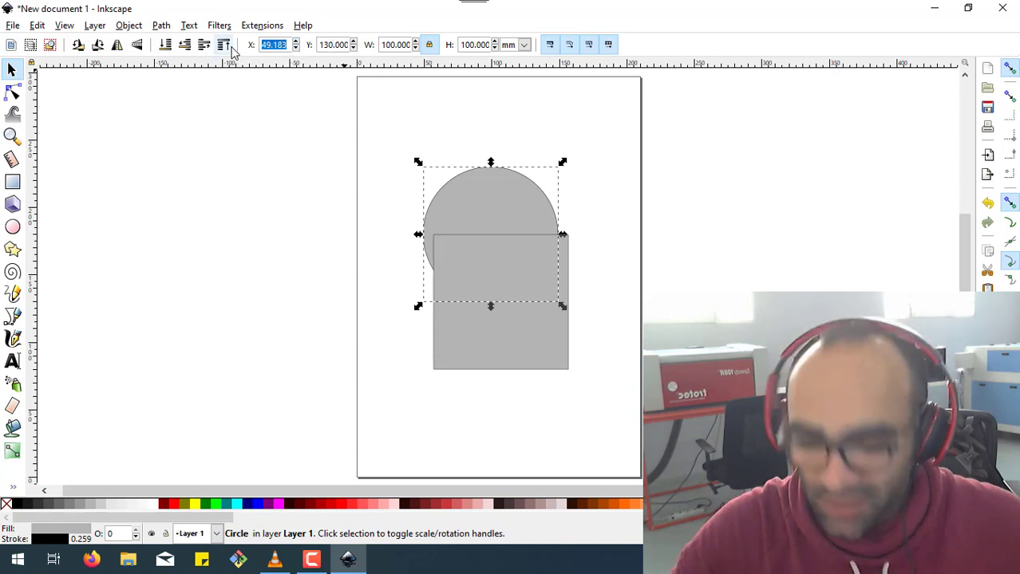
type("50")
key("Return")
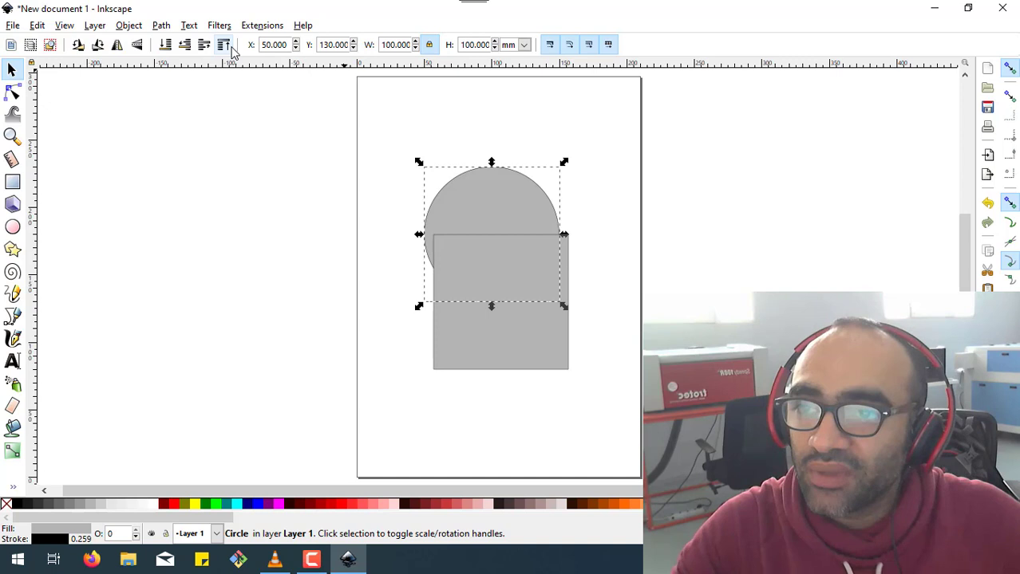
left_click(470, 344)
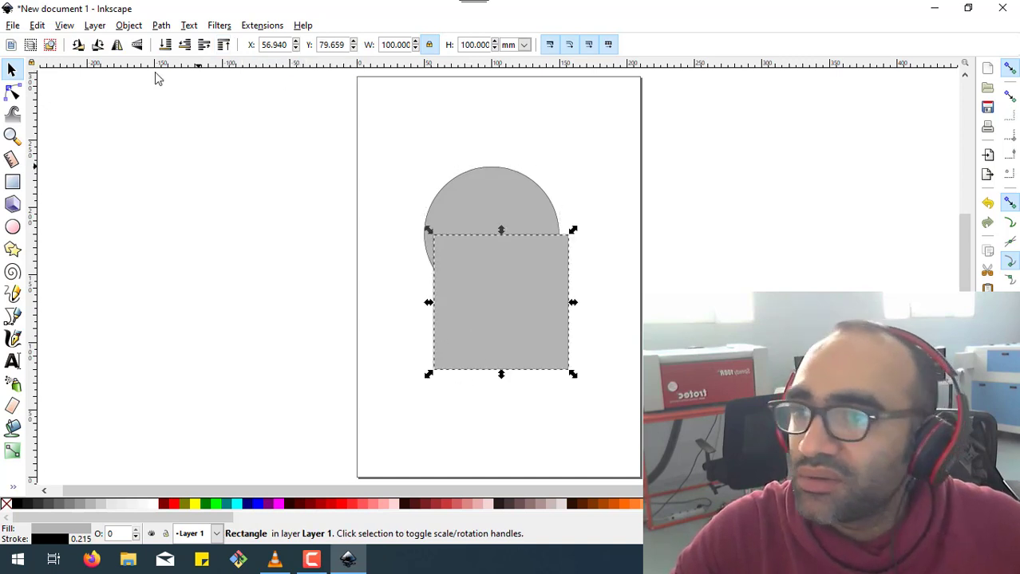
triple_click(289, 46)
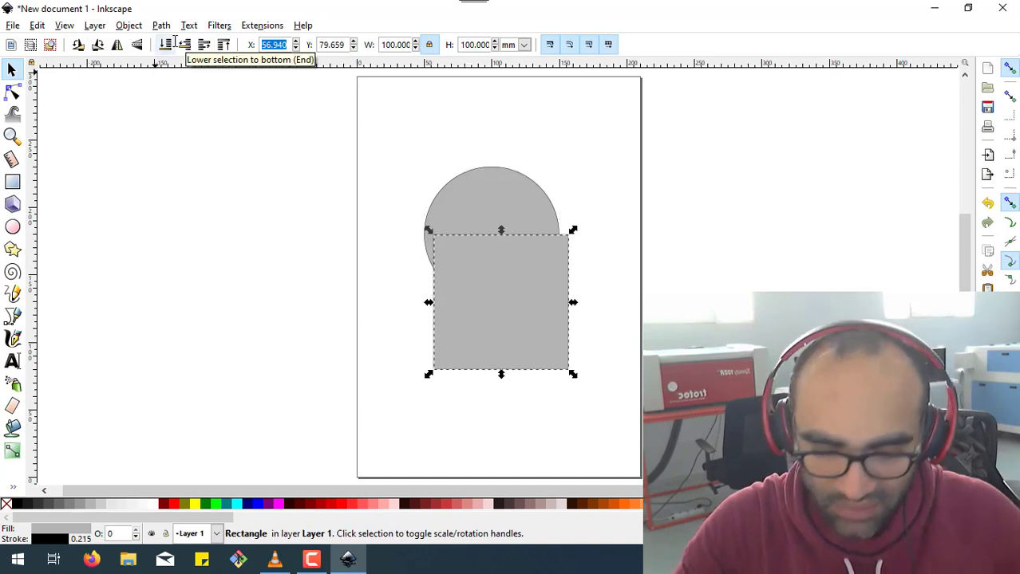
type("50")
key("Return")
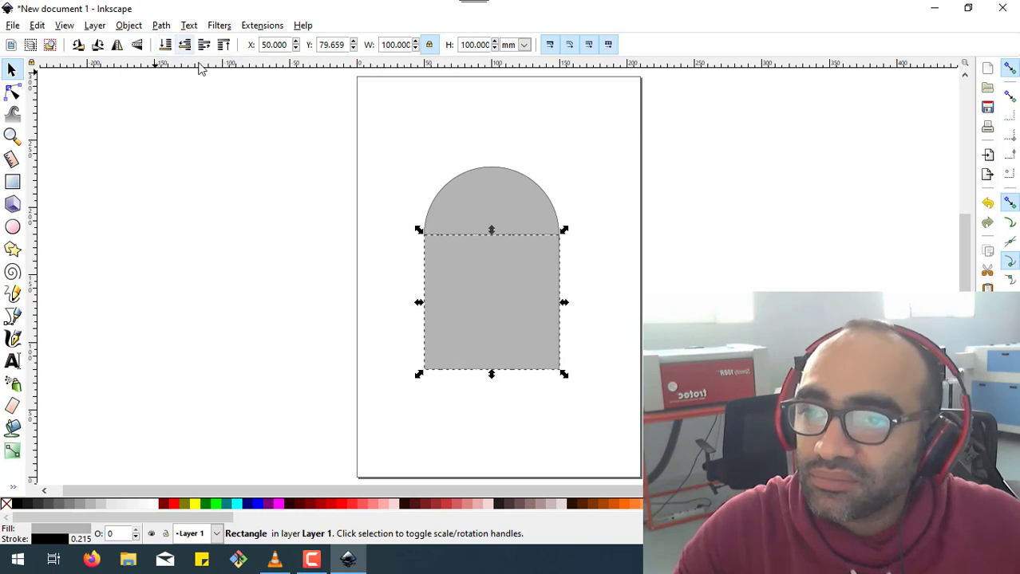
left_click(380, 281)
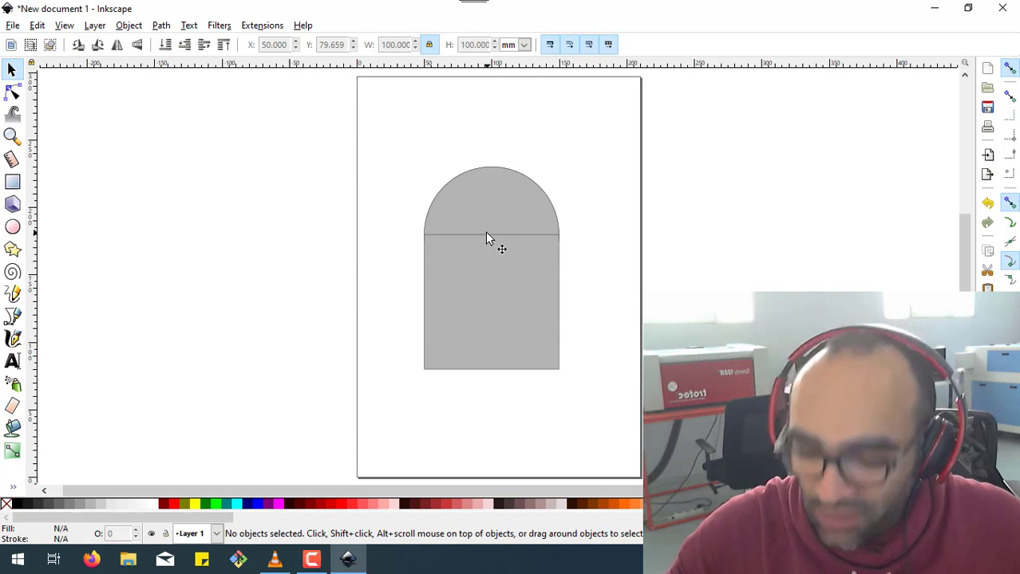
- Zoom in and out to inspect the join, then select both shapes
key("ctrl")
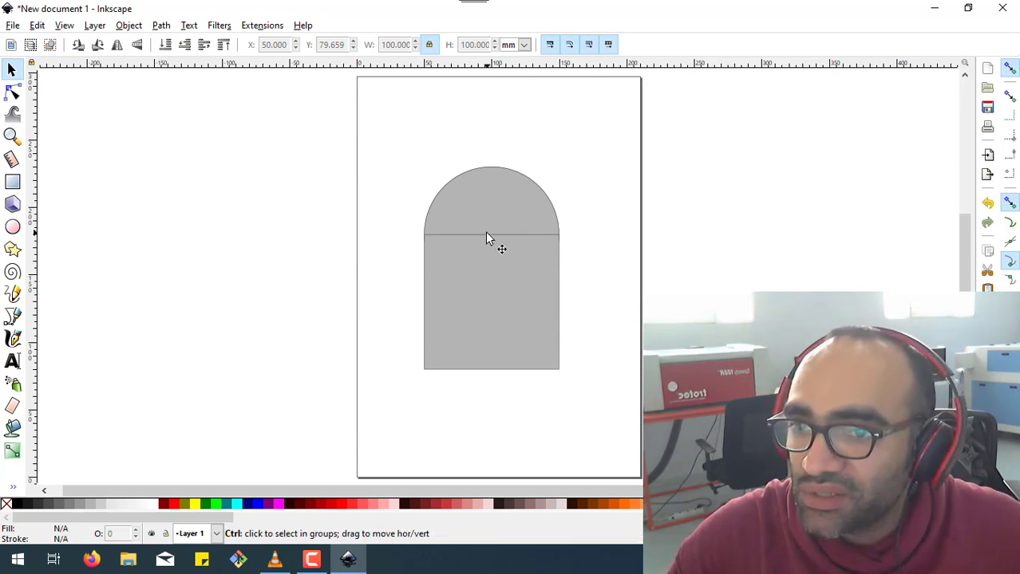
scroll(487, 235, "up", 5)
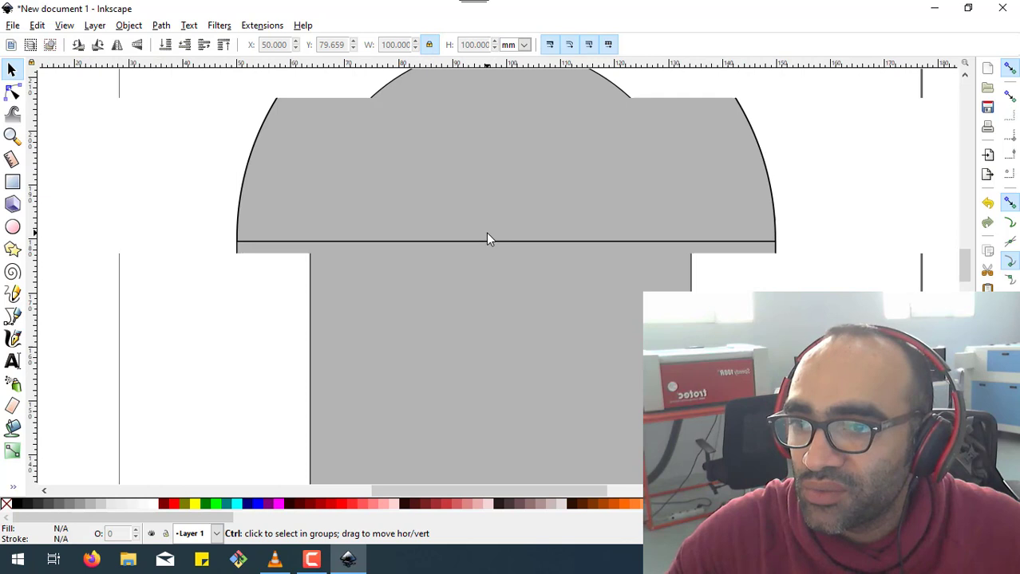
scroll(489, 238, "up", 2)
scroll(486, 234, "up", 2)
scroll(487, 234, "down", 2)
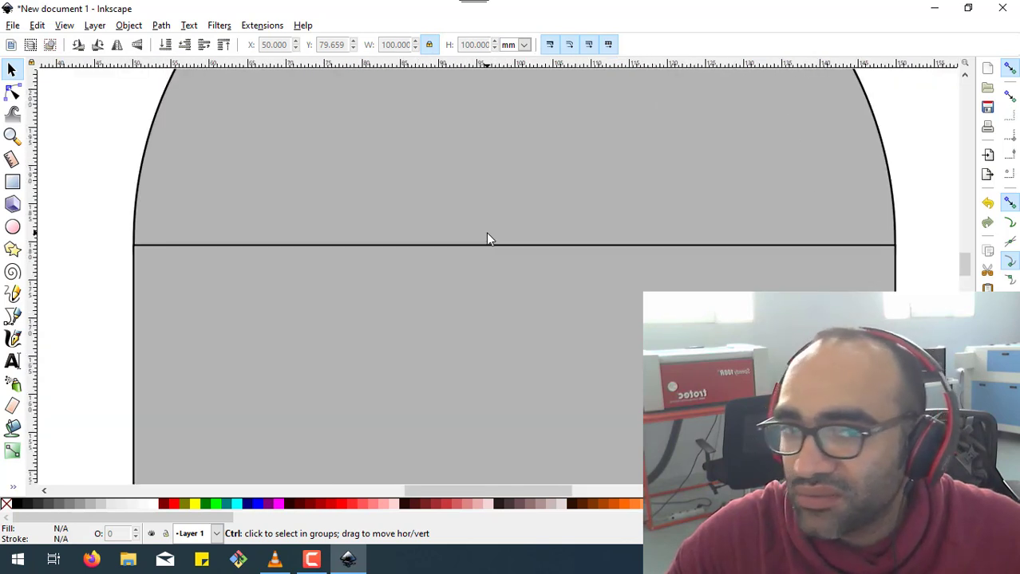
scroll(486, 233, "down", 4)
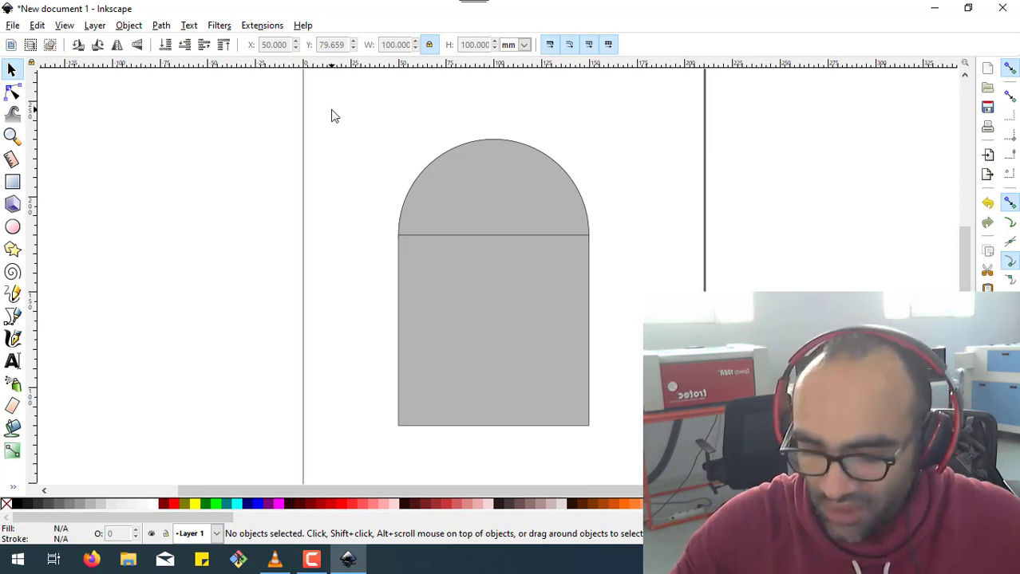
key("ctrl+a")
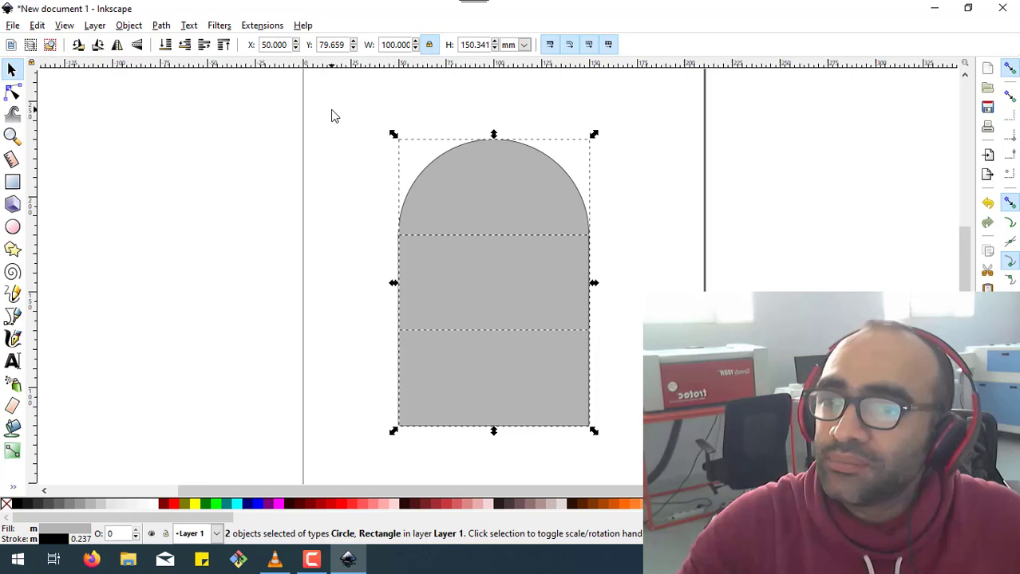
- Union the circle and square into a single 9-node arch path, 100 × 150 mm
left_click(319, 121)
left_click_drag(318, 117, 656, 449)
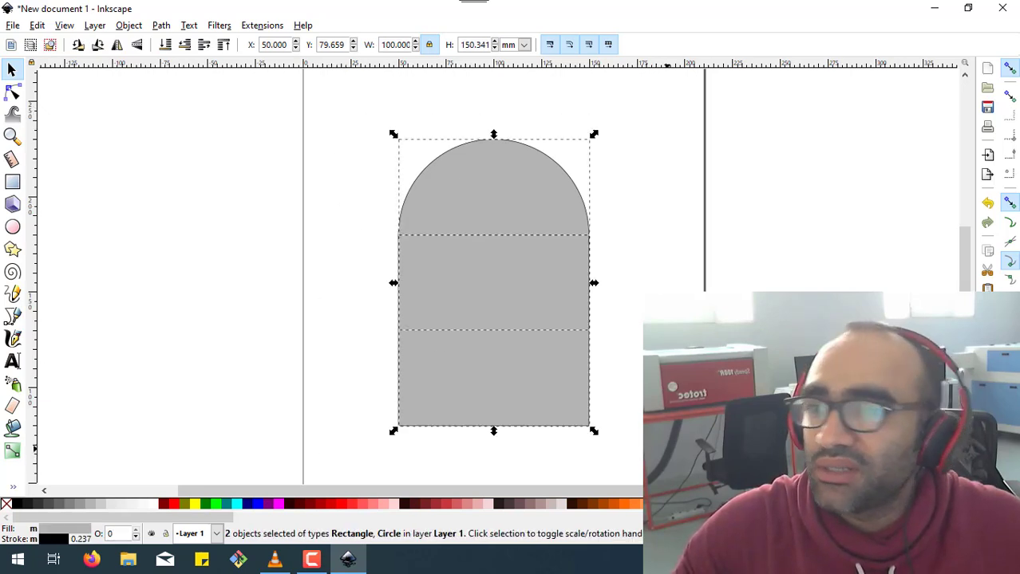
left_click(128, 25)
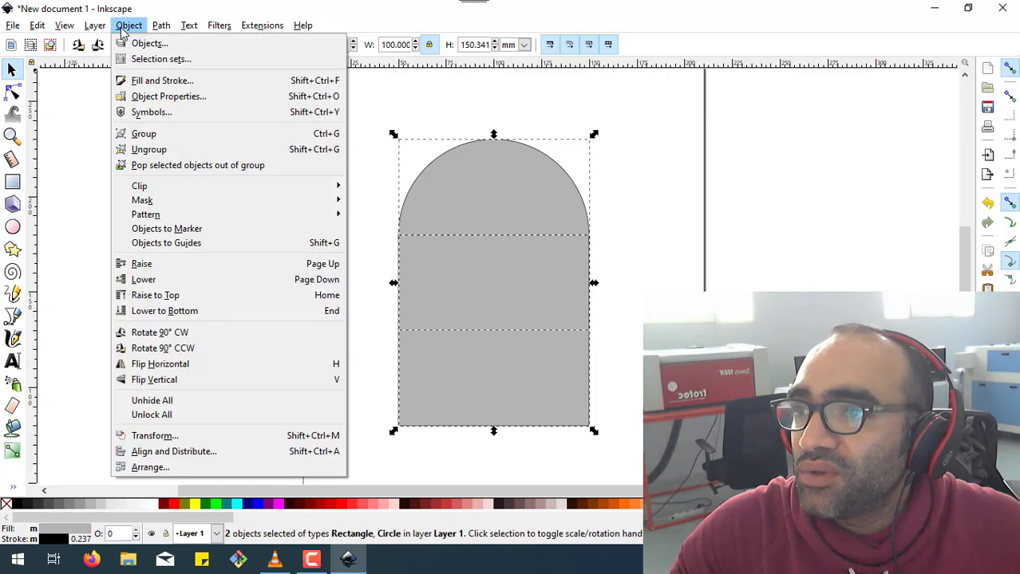
mouse_move(170, 29)
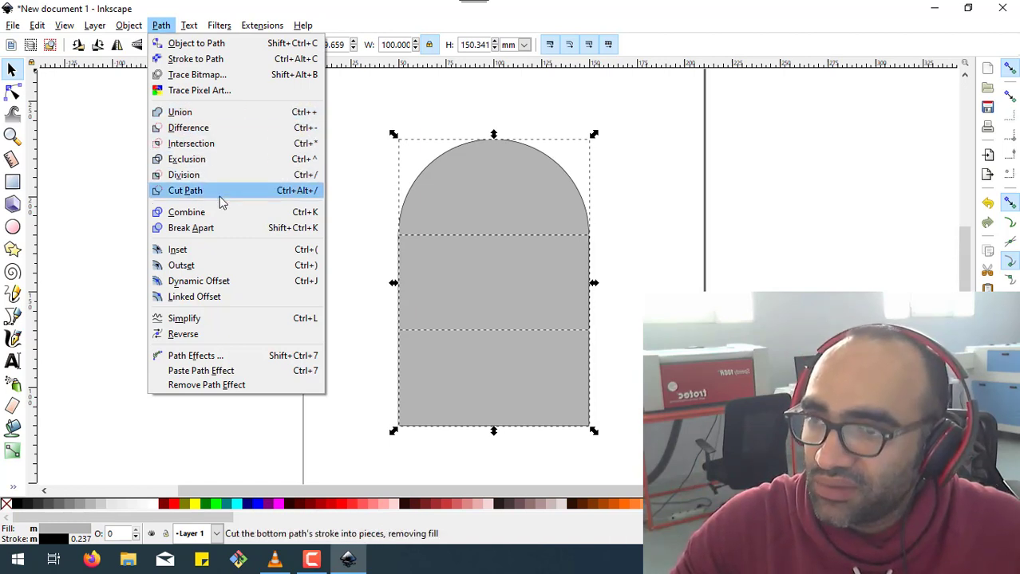
left_click(214, 120)
left_click(287, 212)
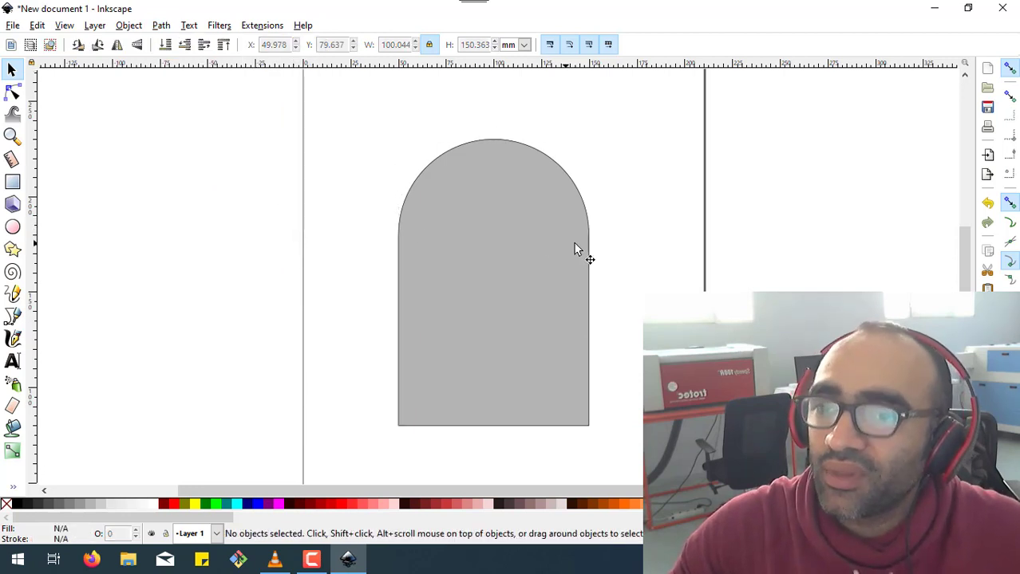
left_click(576, 249)
- Paste a copy of the arch and shrink it to about 48.7 × 73.2 mm
key("ctrl")
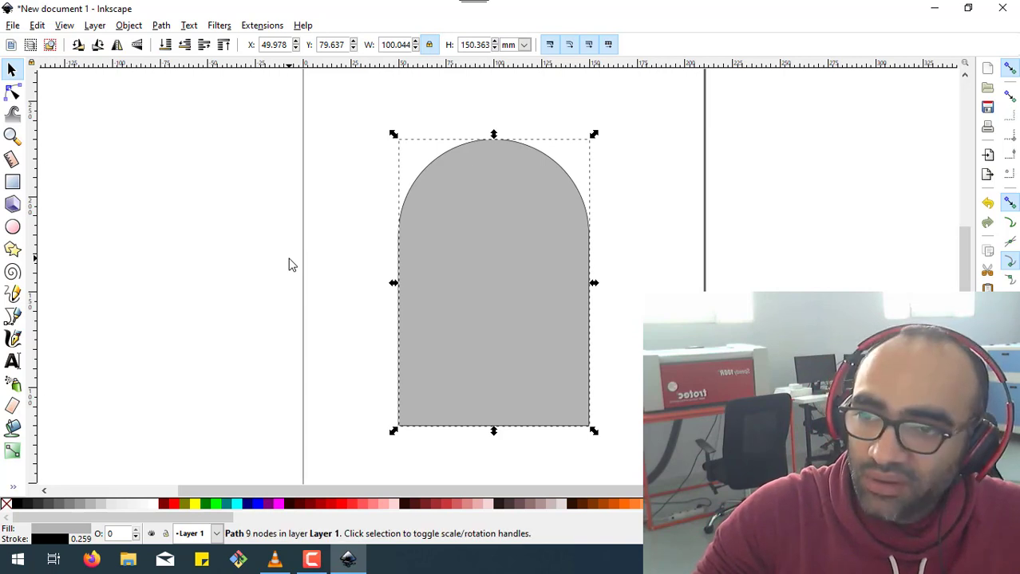
key("ctrl+v")
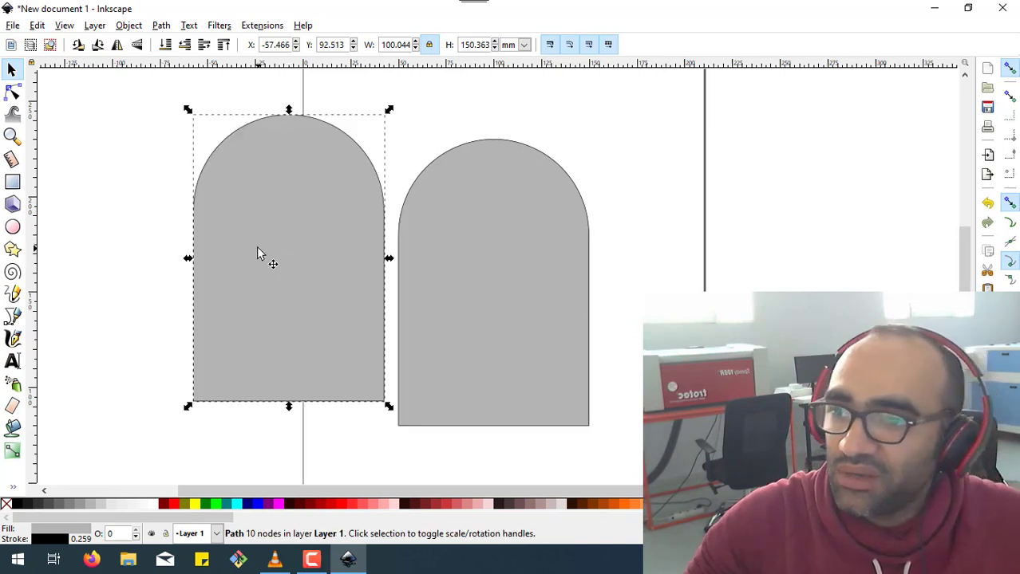
left_click_drag(257, 251, 490, 305)
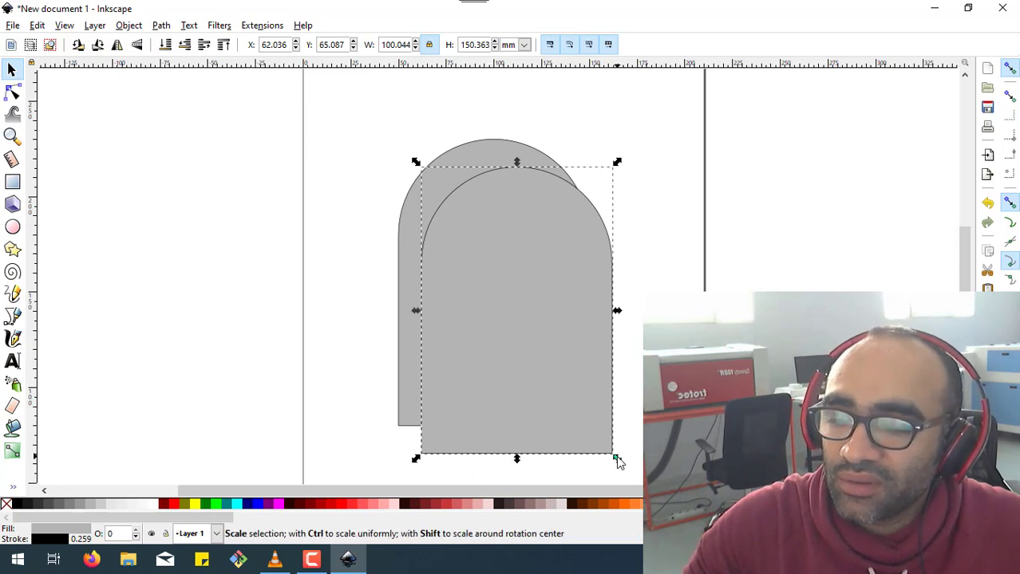
left_click_drag(619, 463, 495, 347)
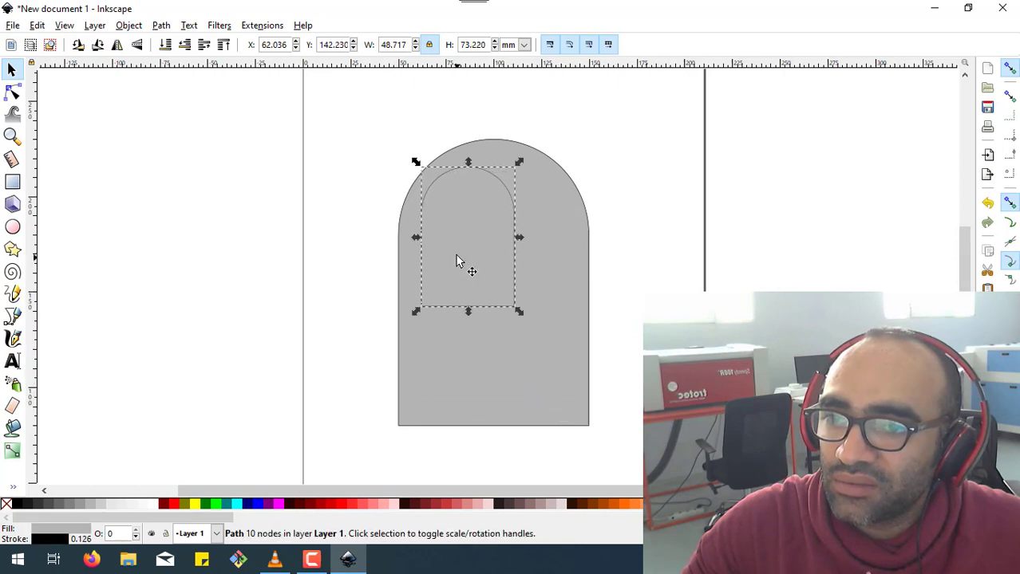
left_click_drag(456, 261, 485, 293)
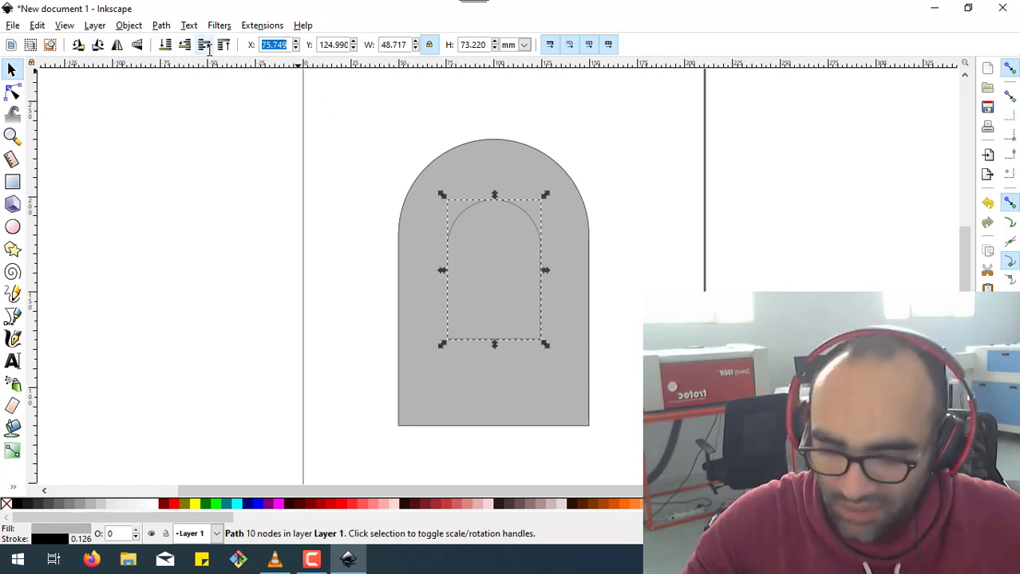
- Centre the small arch inside the big one at X 74.871, Y 124.990
type("50")
key("Return")
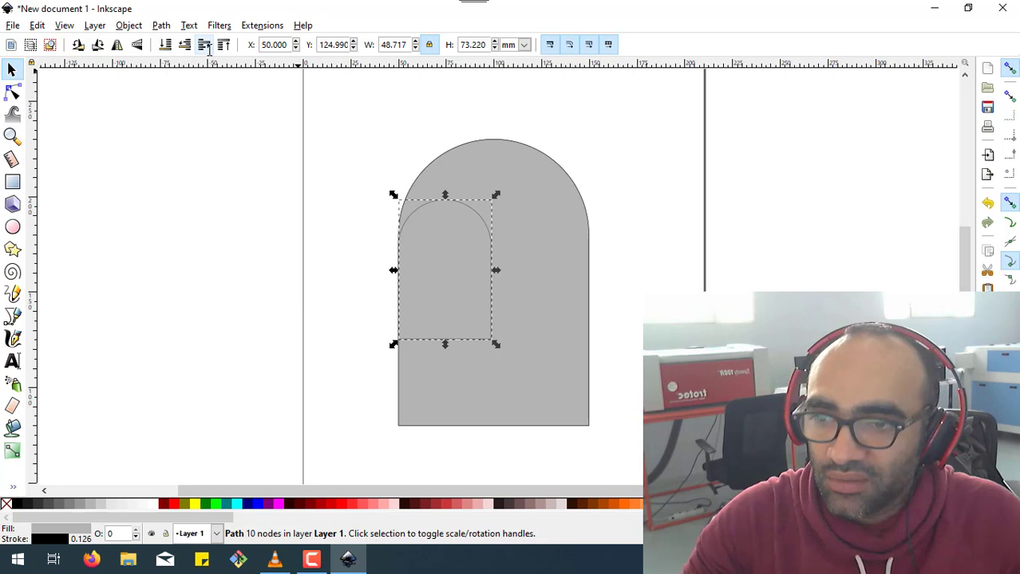
key("shift+Right")
key("shift+Right")
key("shift+Right")
key("shift+Right")
key("shift+Right")
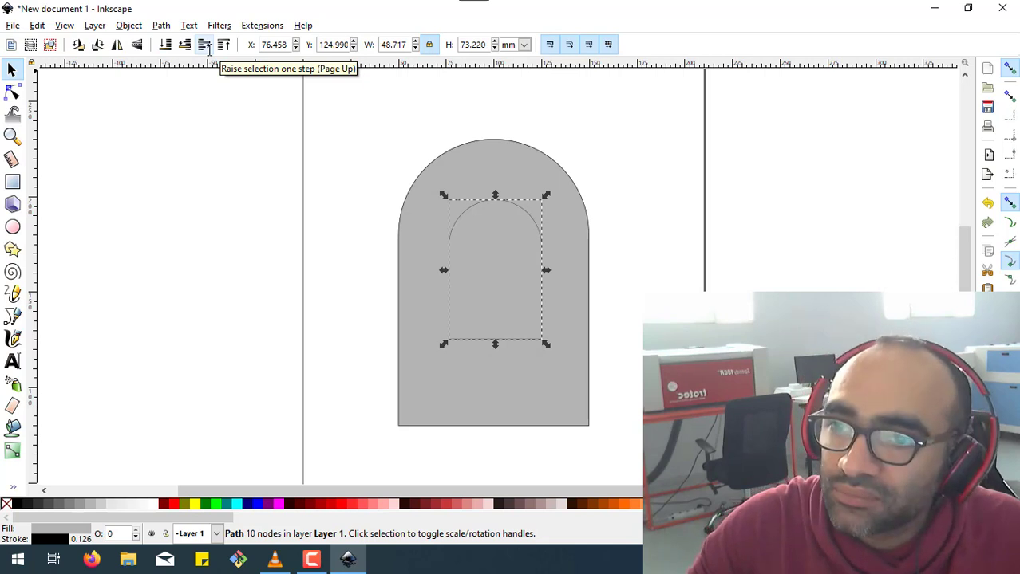
key("Left")
key("Left")
key("Left")
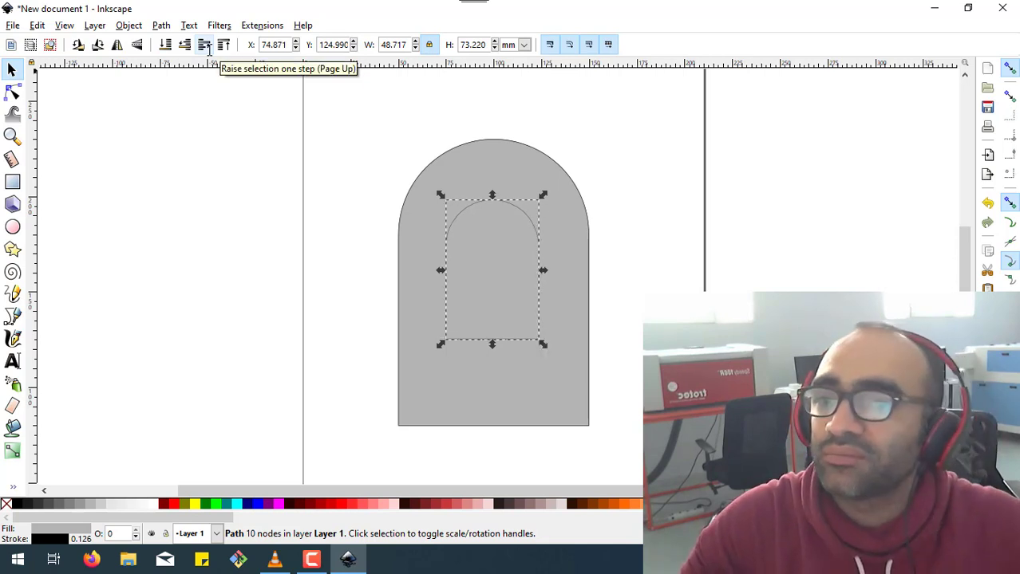
left_click(317, 118)
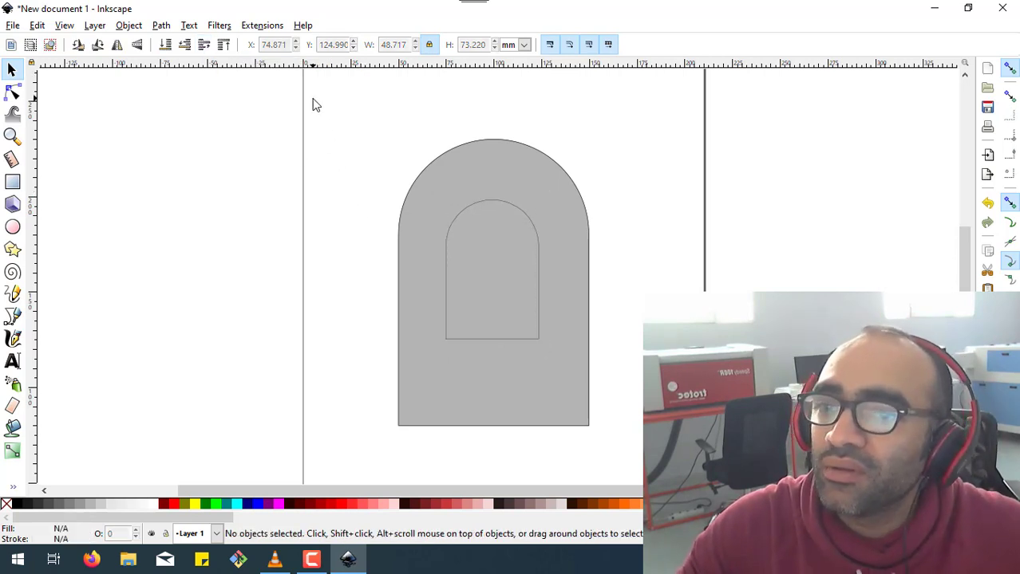
left_click_drag(313, 99, 673, 456)
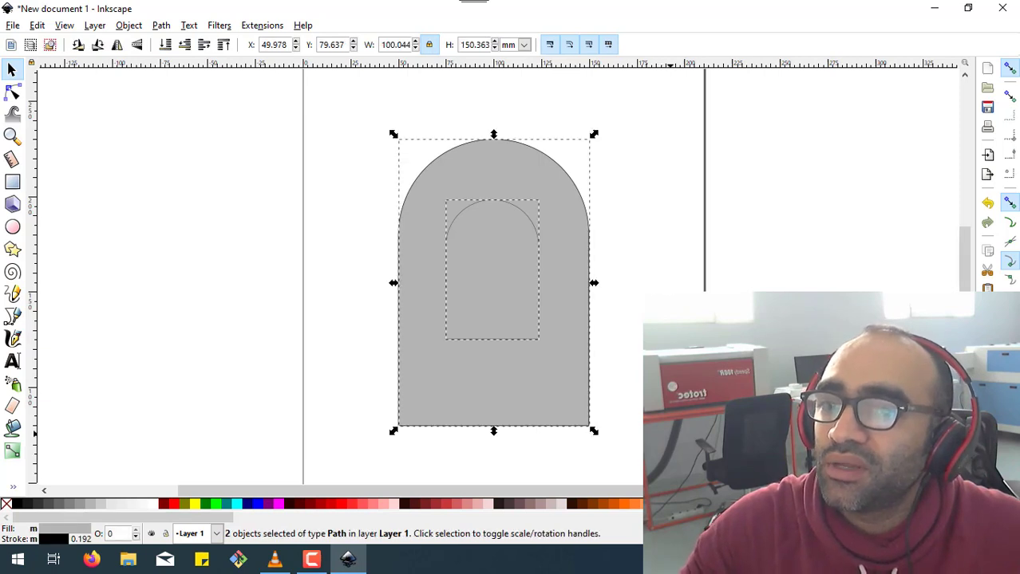
left_click(595, 297)
left_click(503, 208)
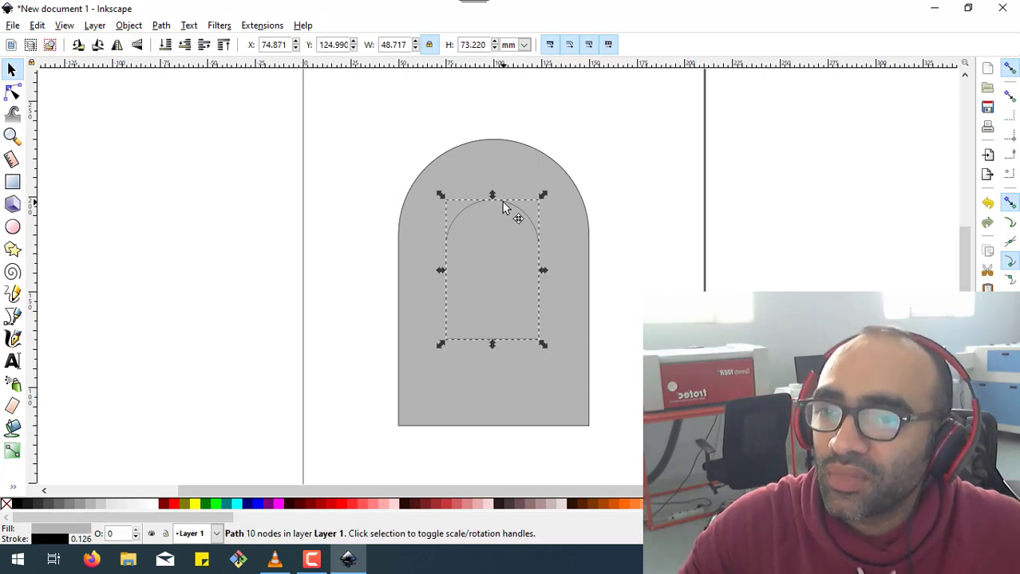
- Nudge the inner arch, select both arches, try Cut Path, then revert it
key("Right")
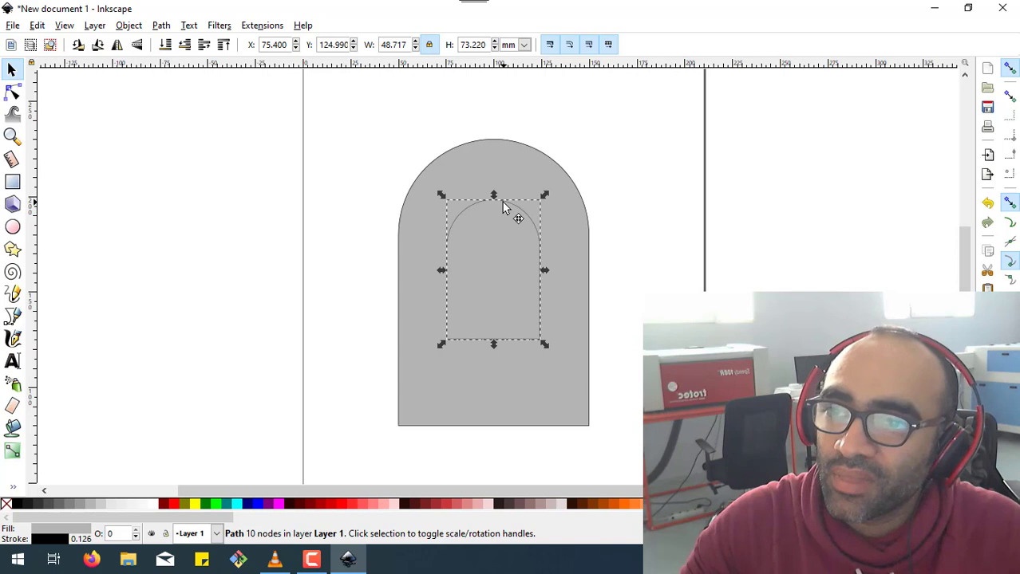
left_click(630, 291)
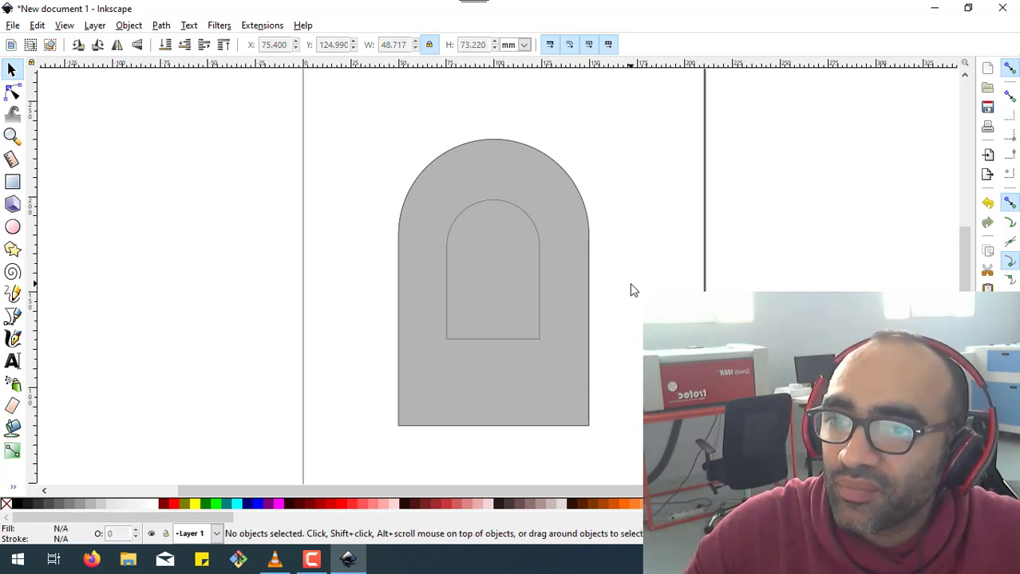
left_click_drag(340, 120, 651, 450)
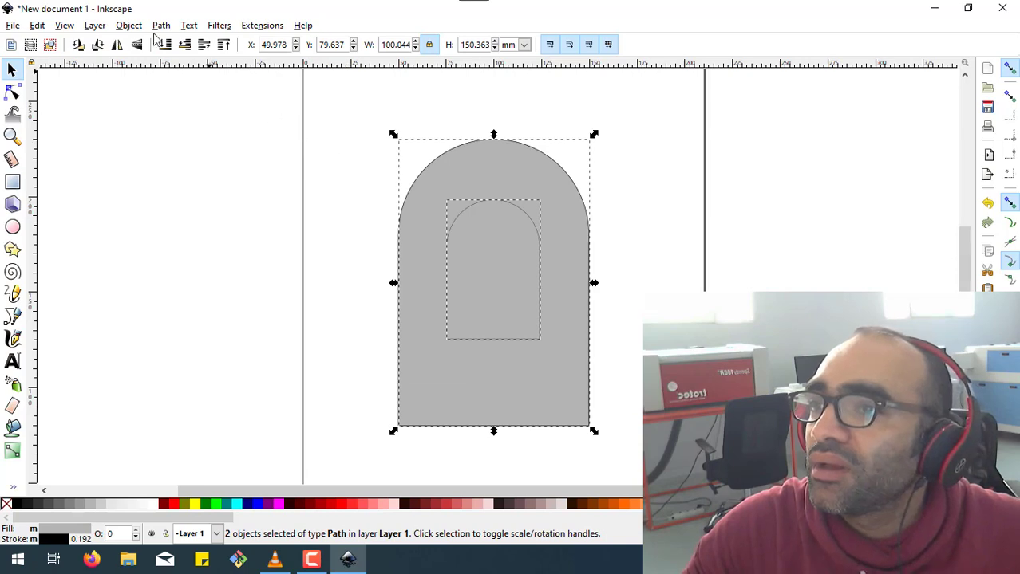
left_click(130, 26)
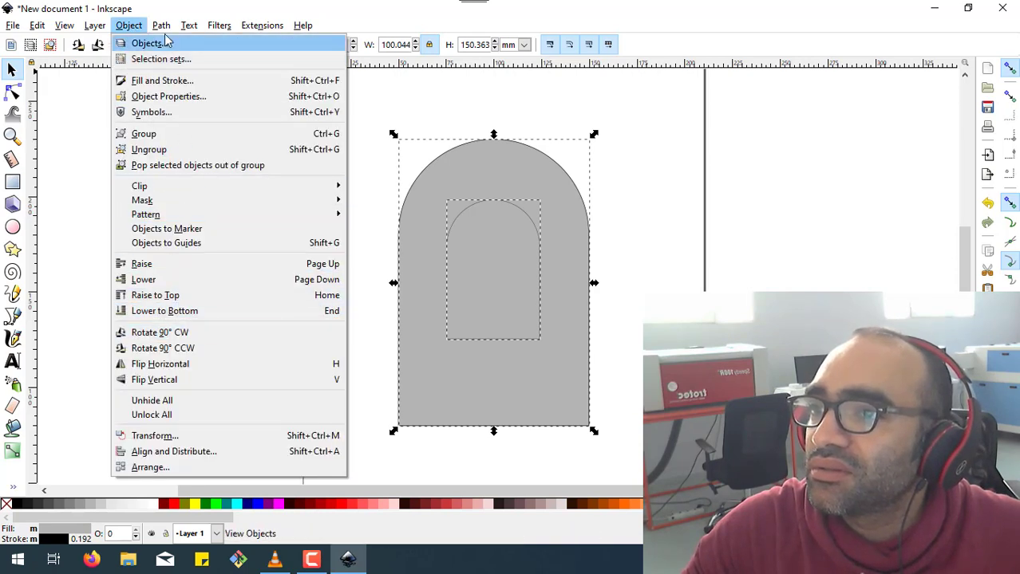
mouse_move(161, 25)
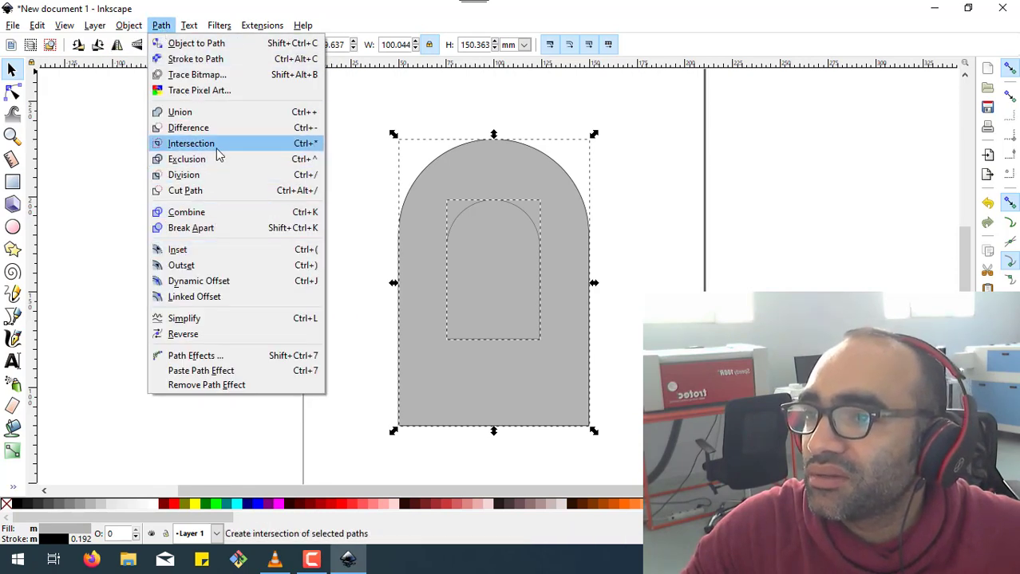
left_click(217, 195)
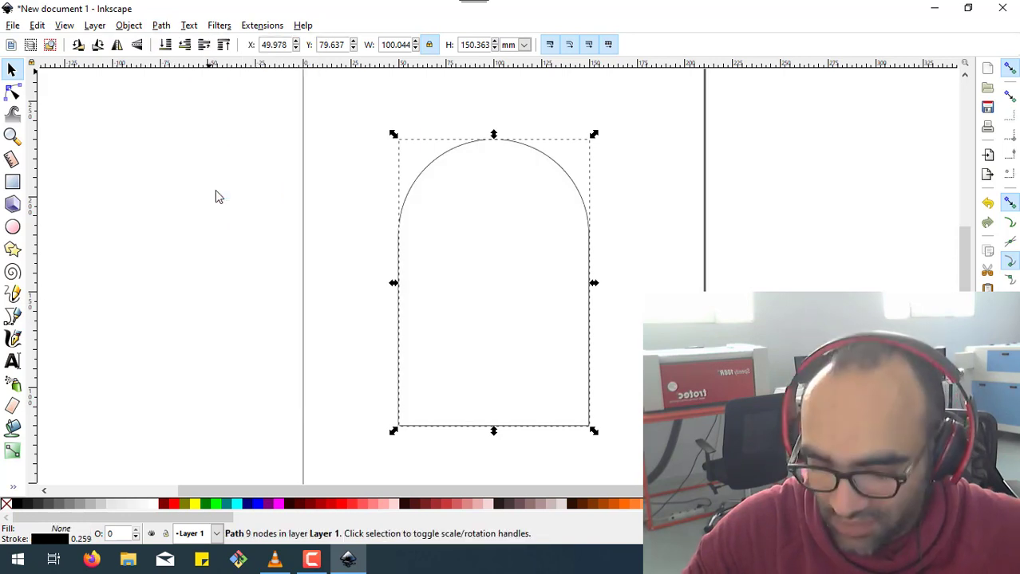
left_click(216, 194)
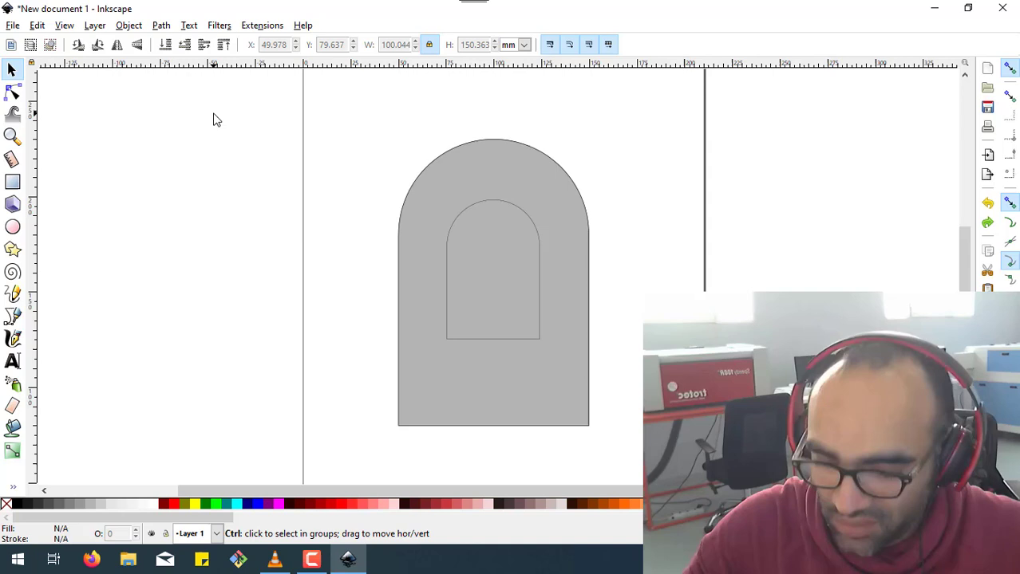
- Apply Path > Difference to punch the small arch out, leaving an 18-node frame
key("ctrl+a")
left_click(161, 25)
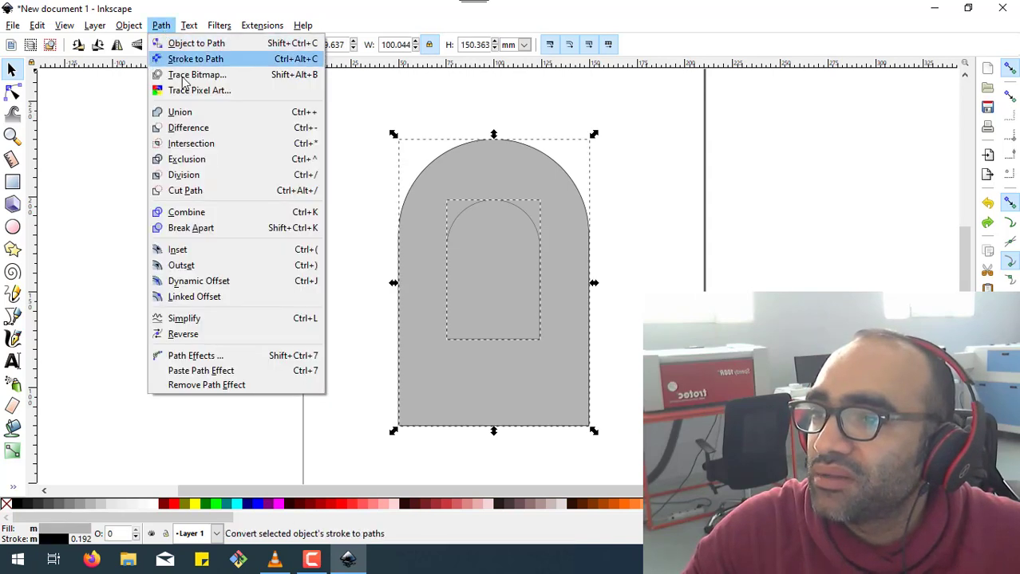
left_click(215, 130)
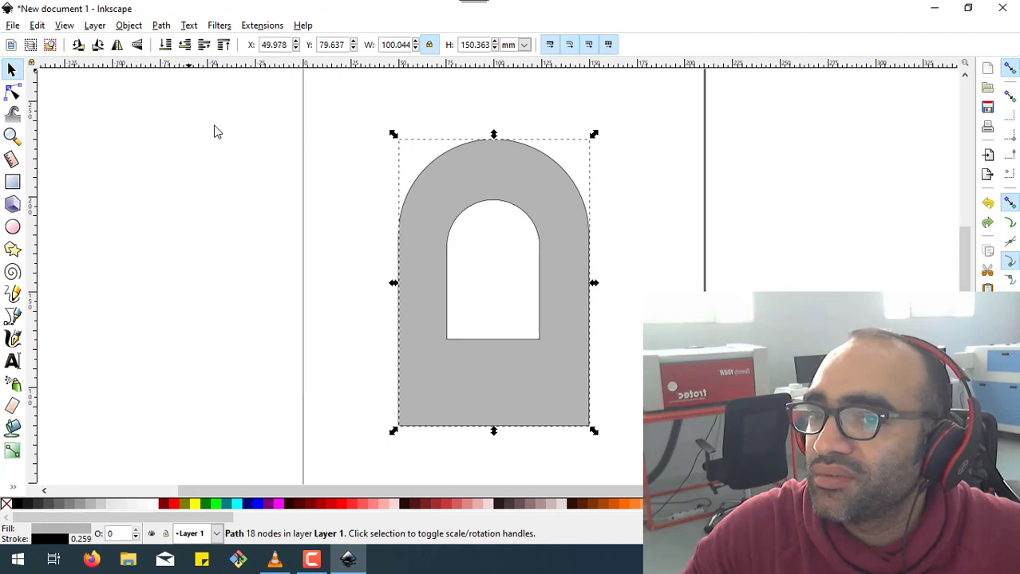
left_click(233, 241)
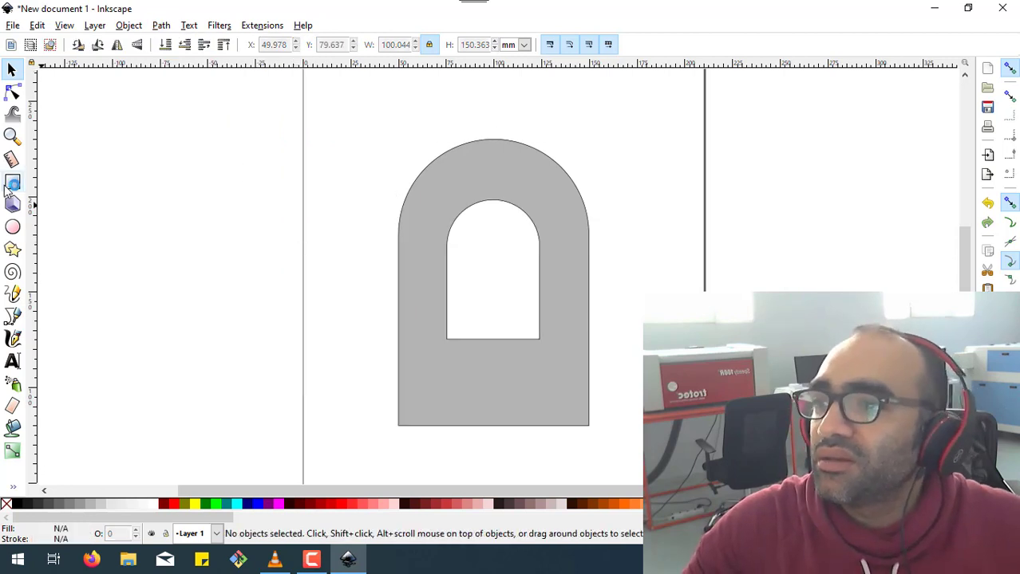
- Draw a rectangle over the arch frame's base and position it slightly higher
key("r")
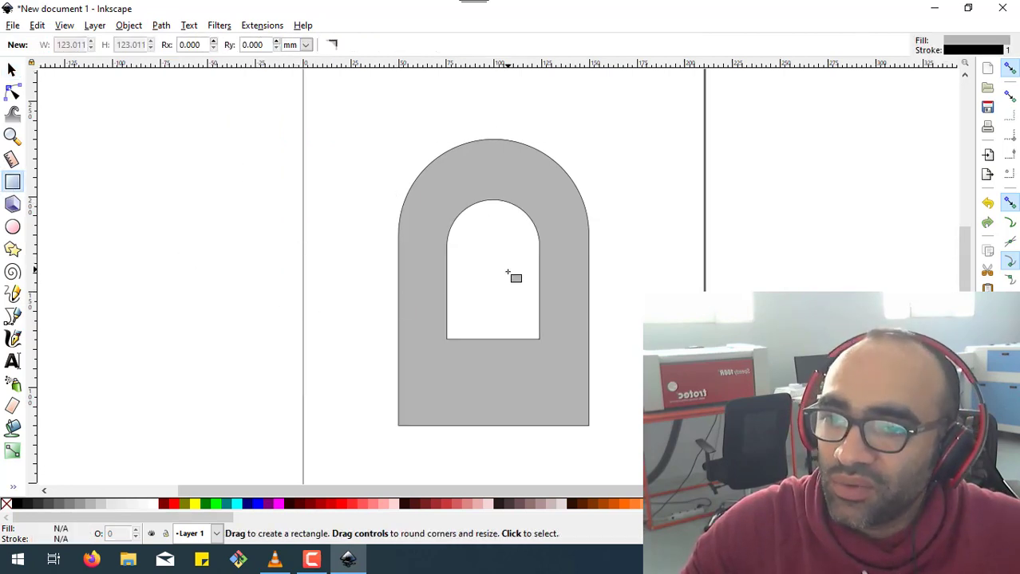
left_click_drag(348, 283, 667, 458)
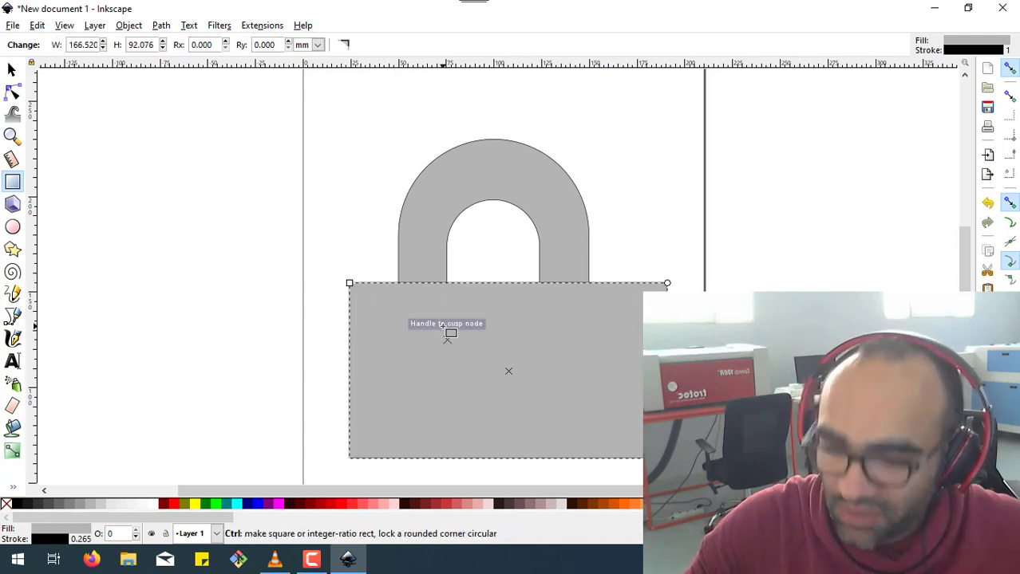
key("ctrl+a")
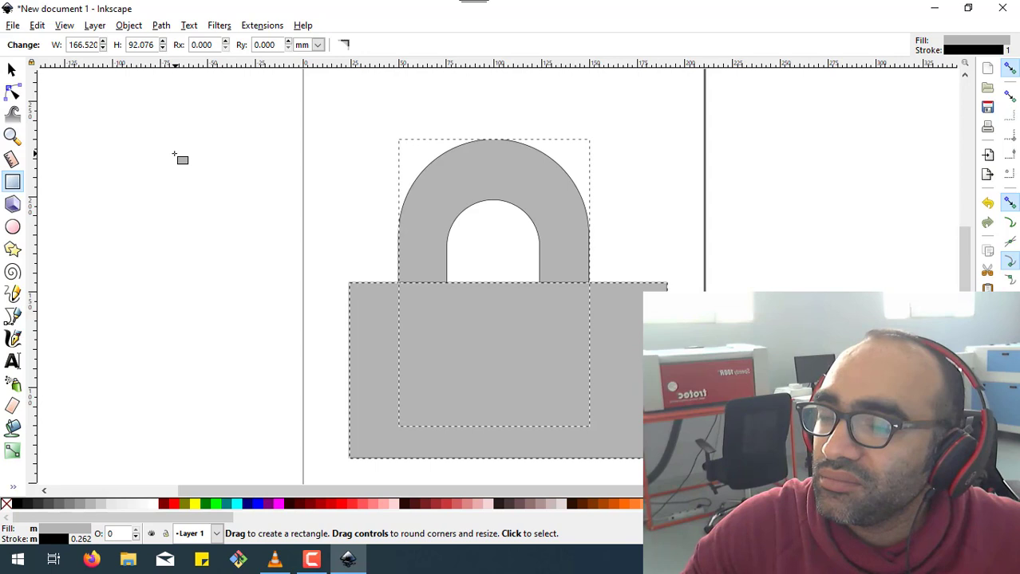
left_click(11, 69)
left_click(304, 311)
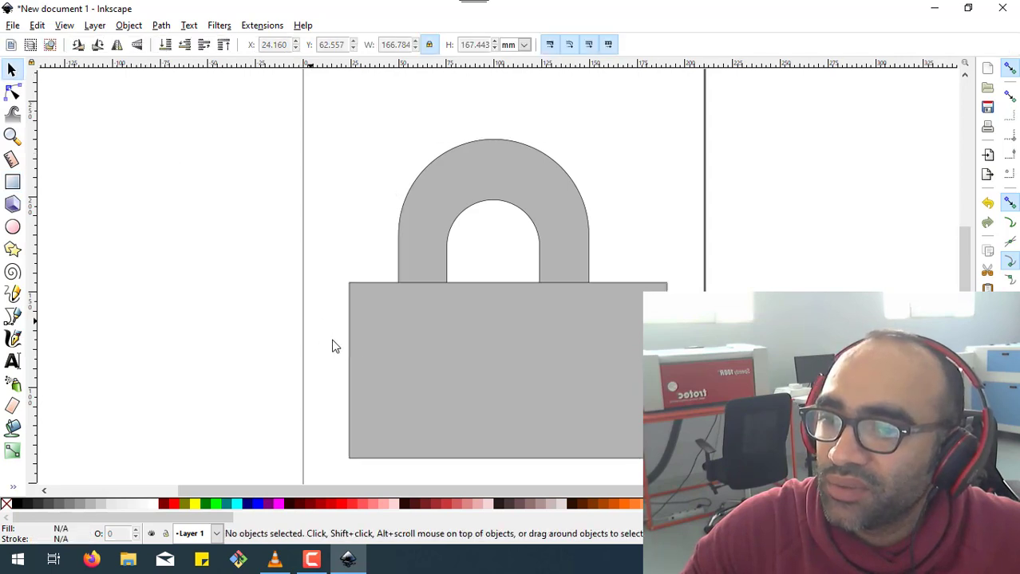
left_click(384, 364)
left_click_drag(385, 364, 374, 342)
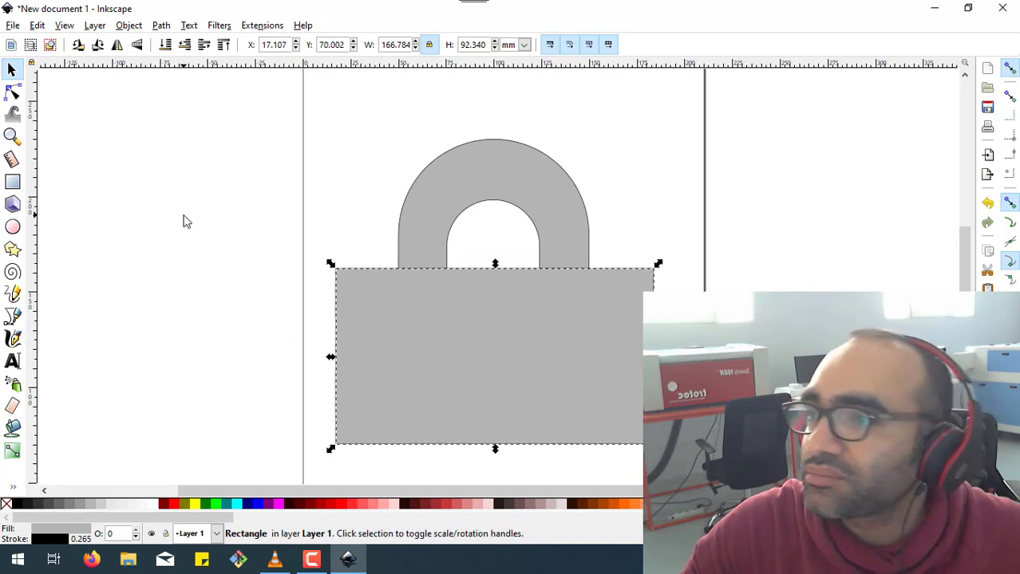
- Cut the rectangle from the frame, leaving a 19-node 100.044 × 67.920 mm horseshoe
key("ctrl+a")
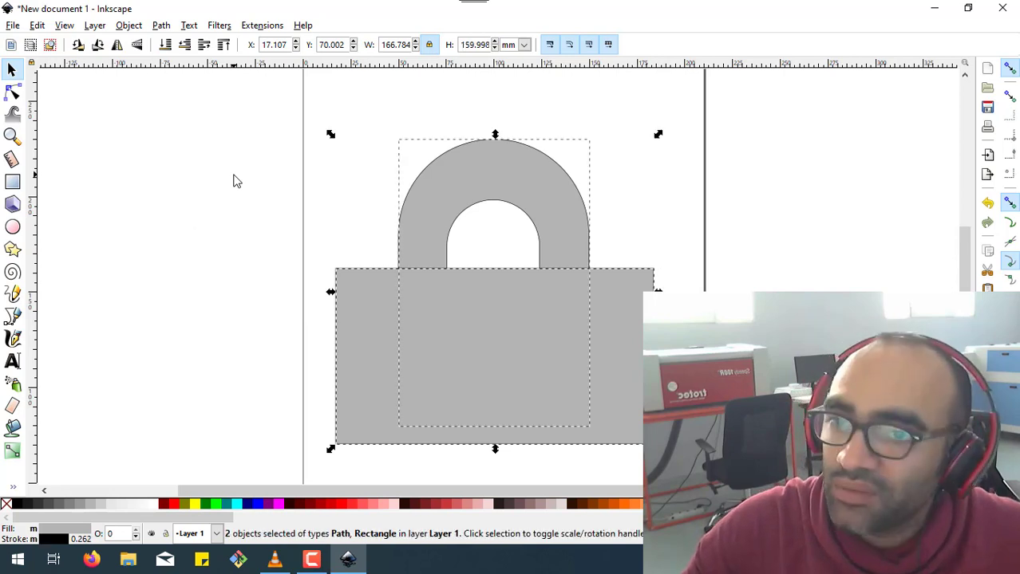
left_click(159, 27)
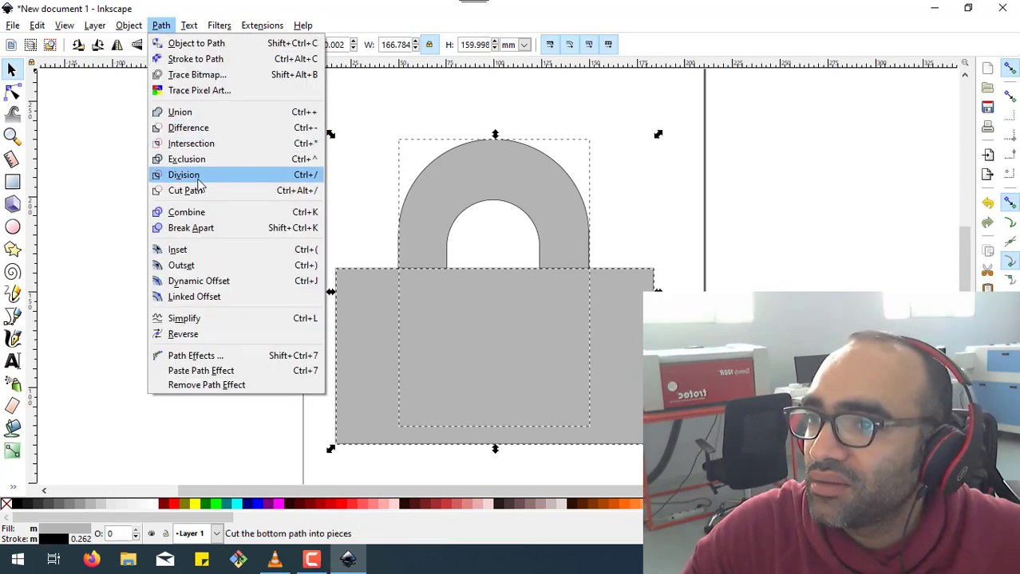
left_click(172, 126)
left_click(387, 321)
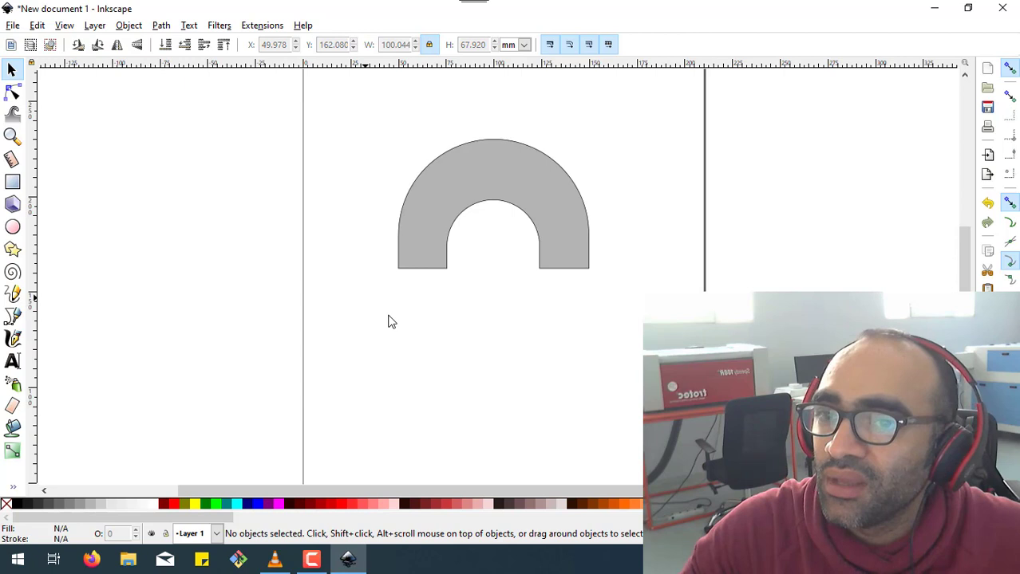
left_click(523, 194)
- Duplicate the horseshoe, rotate the copy 180°, and butt it against the original's right leg
left_click_drag(524, 194, 440, 169)
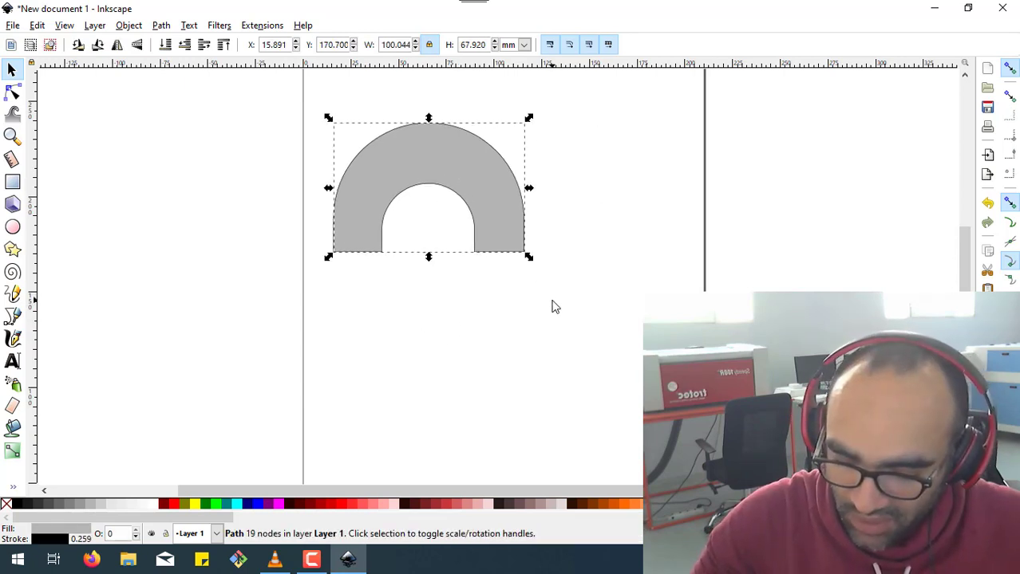
left_click(459, 170)
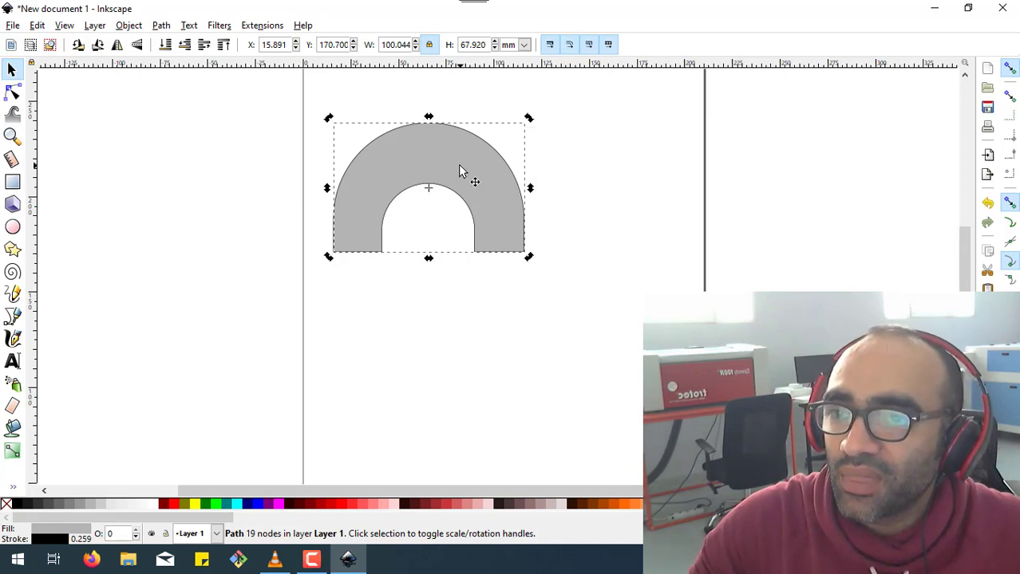
left_click(459, 171)
key("ctrl+c")
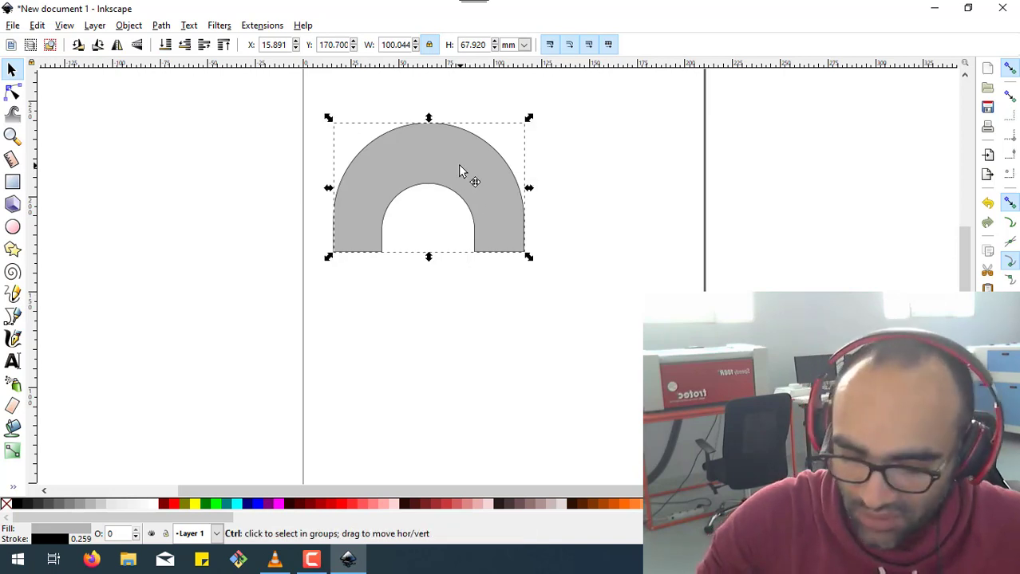
key("ctrl+v")
left_click_drag(448, 146, 608, 339)
left_click(606, 339)
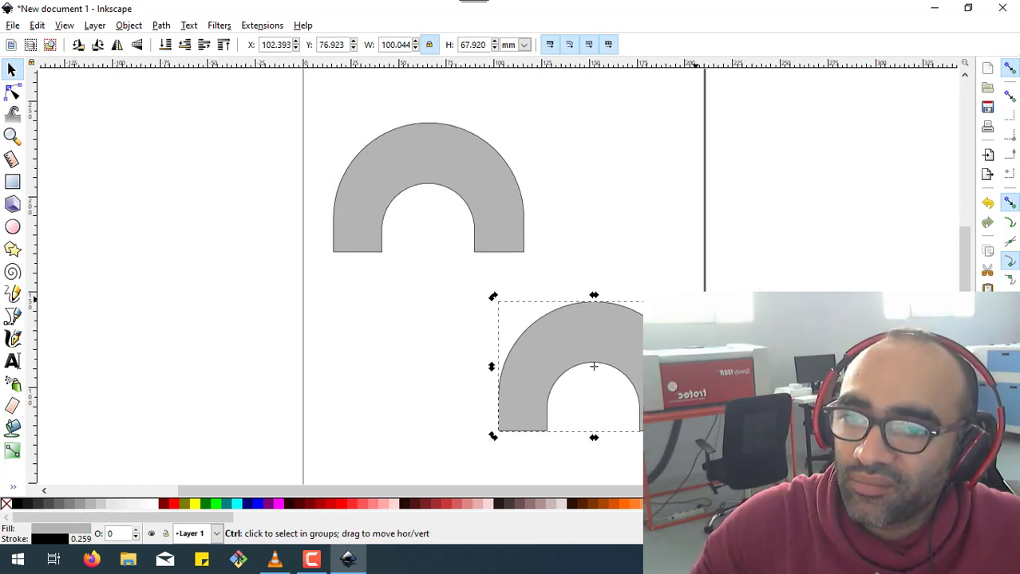
left_click_drag(695, 296, 466, 454)
left_click_drag(537, 382, 527, 313)
left_click(578, 169)
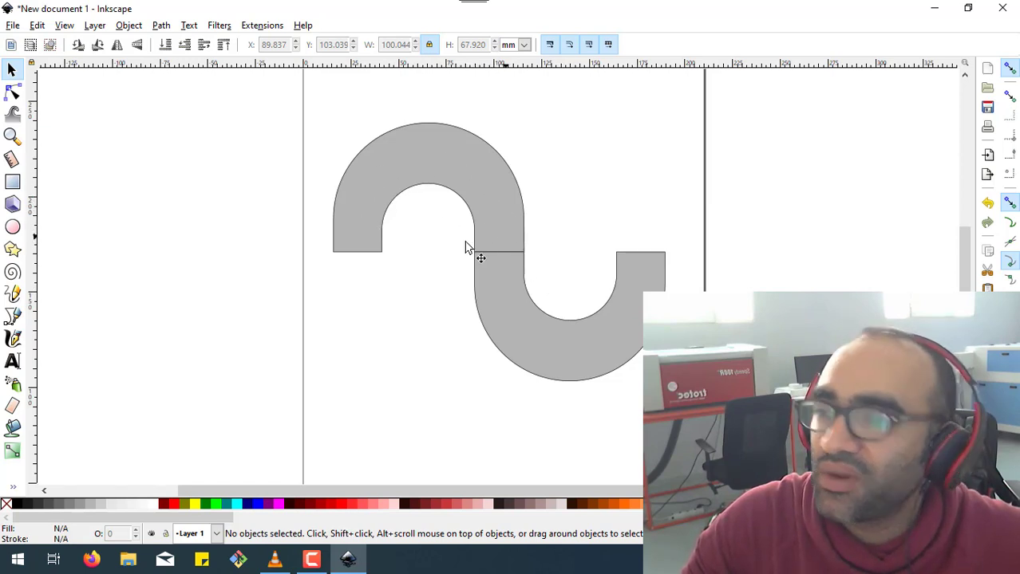
- Draw a small unfilled rectangle and scale it to 17.631 × 4.702 mm on the upper arch
left_click(11, 182)
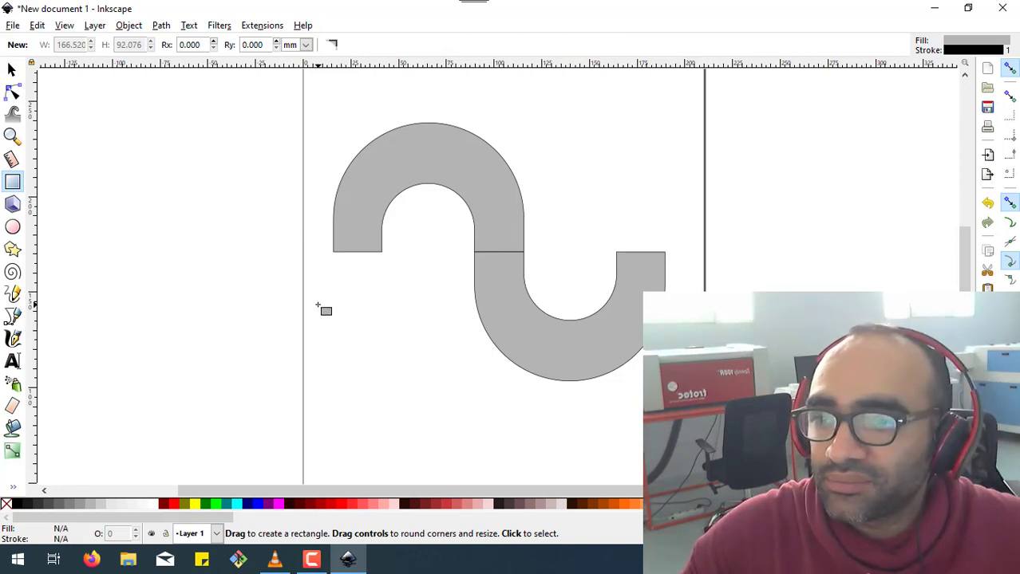
mouse_move(317, 305)
left_mouse_down()
mouse_move(361, 313)
mouse_move(365, 323)
left_mouse_up()
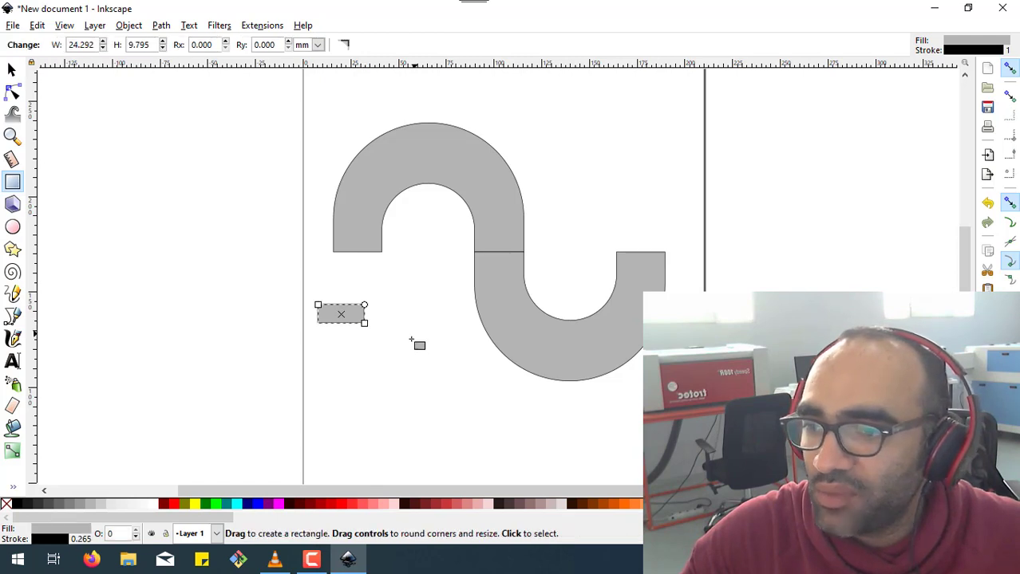
right_click(154, 505)
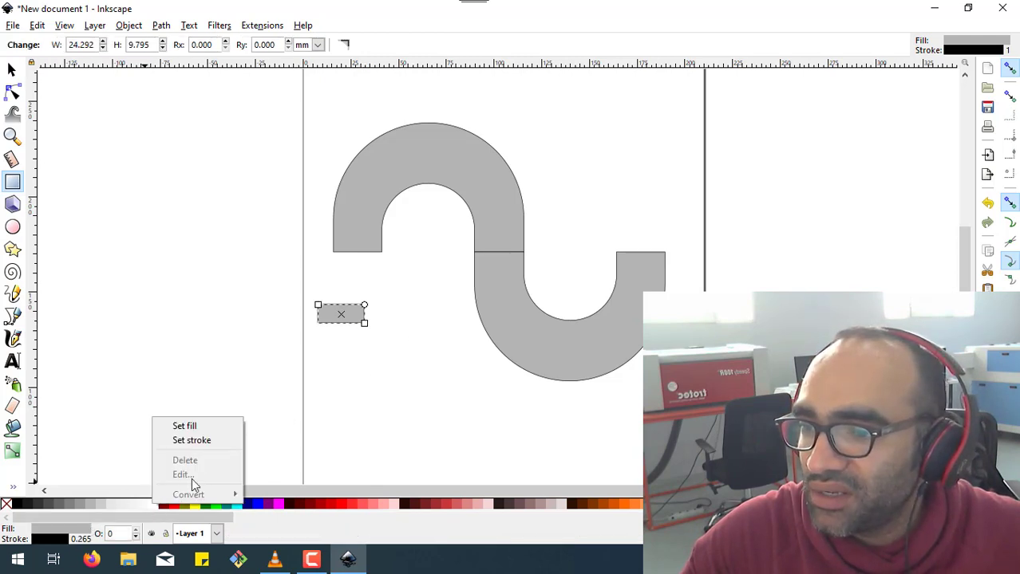
left_click(205, 427)
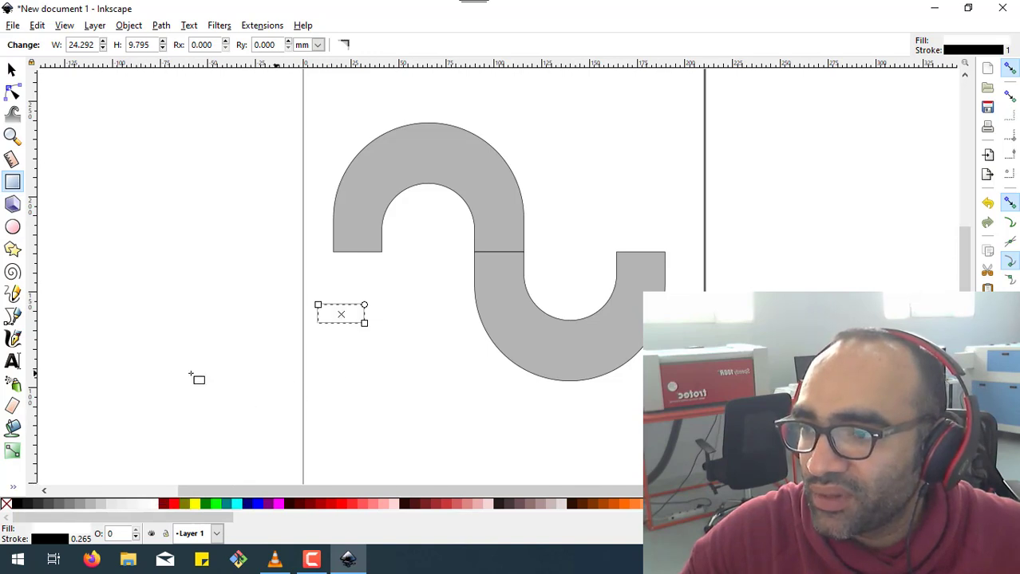
left_click(12, 70)
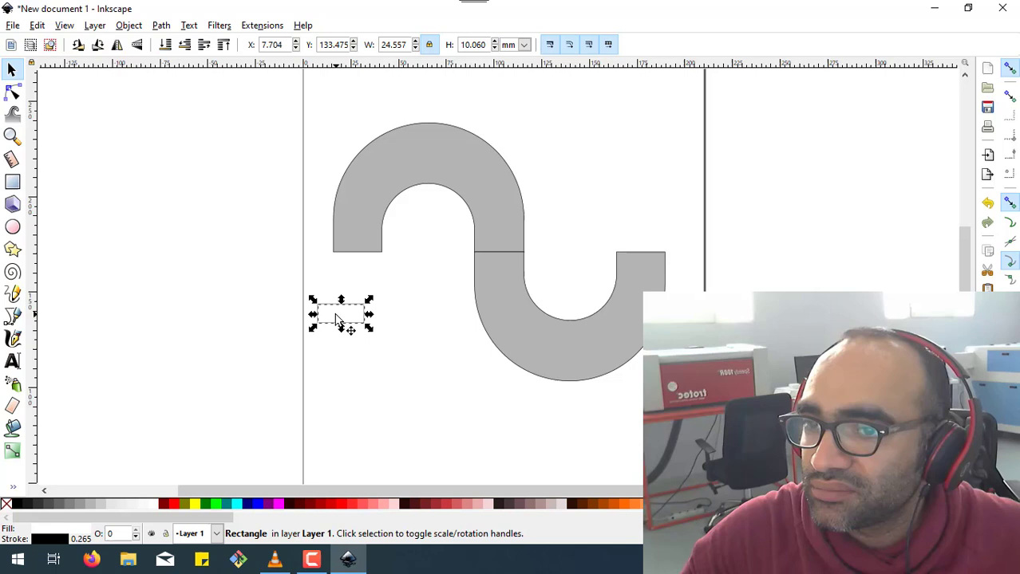
left_click_drag(336, 319, 419, 168)
left_click(435, 293)
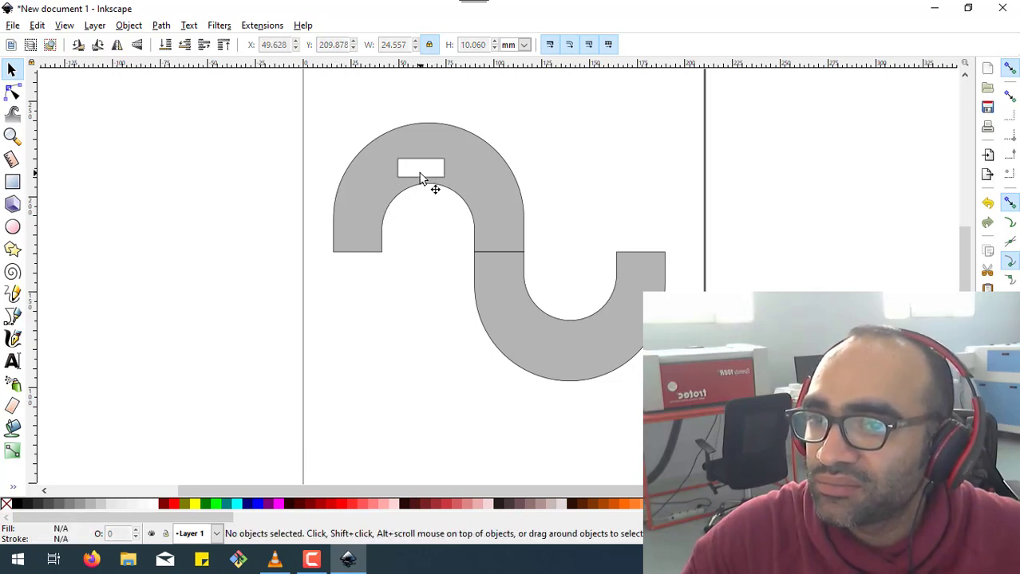
left_click(442, 175)
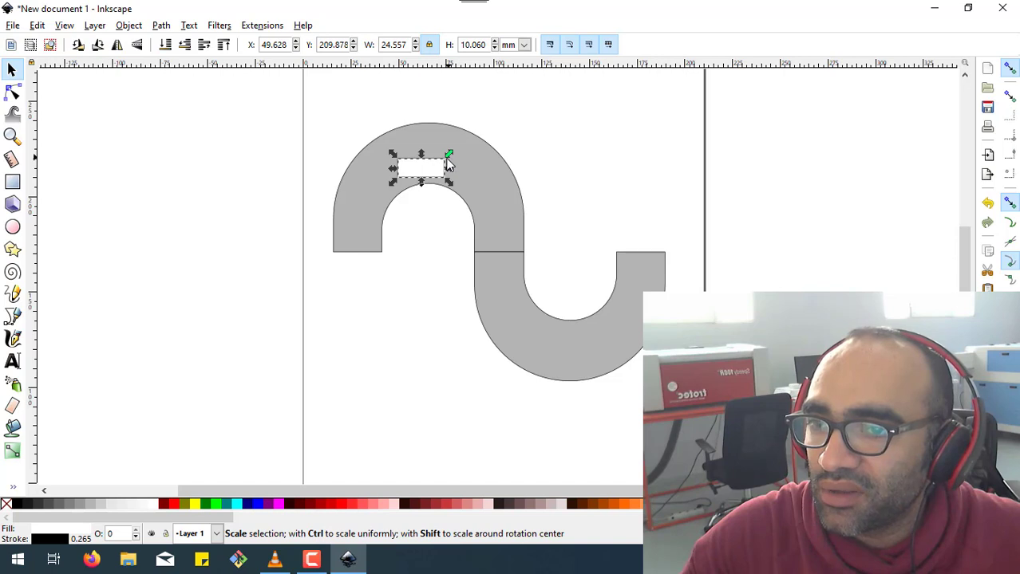
left_click_drag(447, 156, 443, 169)
left_click(412, 298)
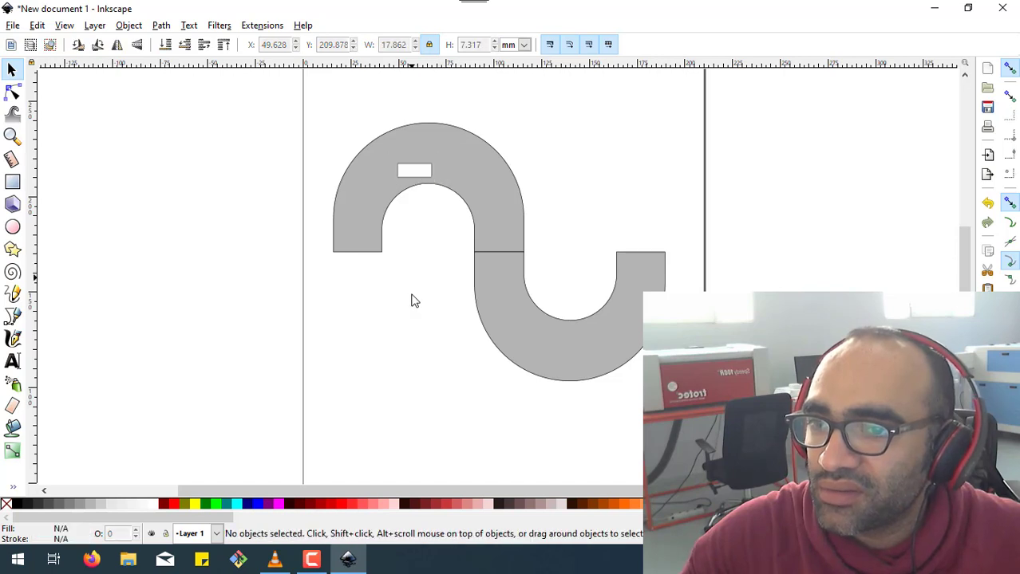
- Draw a small oval and place it beside the rectangle on the upper arch
left_click(12, 227)
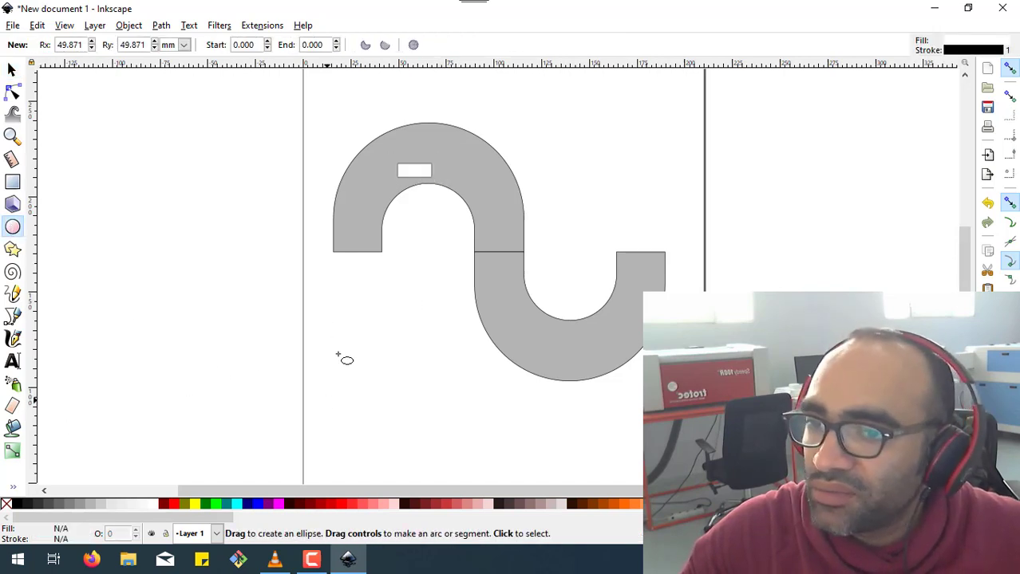
left_click_drag(336, 311, 346, 329)
left_click(12, 70)
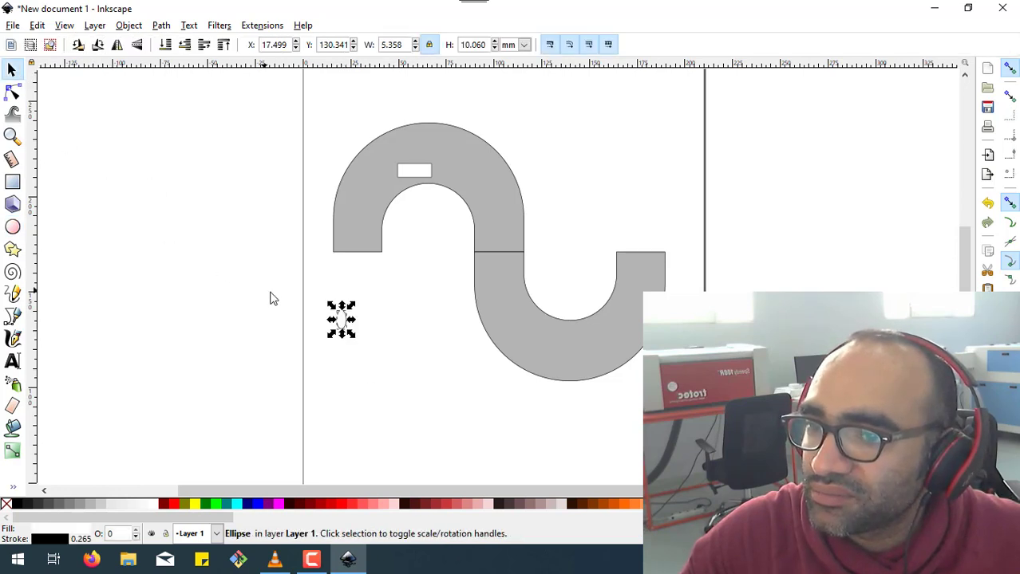
left_click(341, 322)
left_click_drag(342, 321, 445, 169)
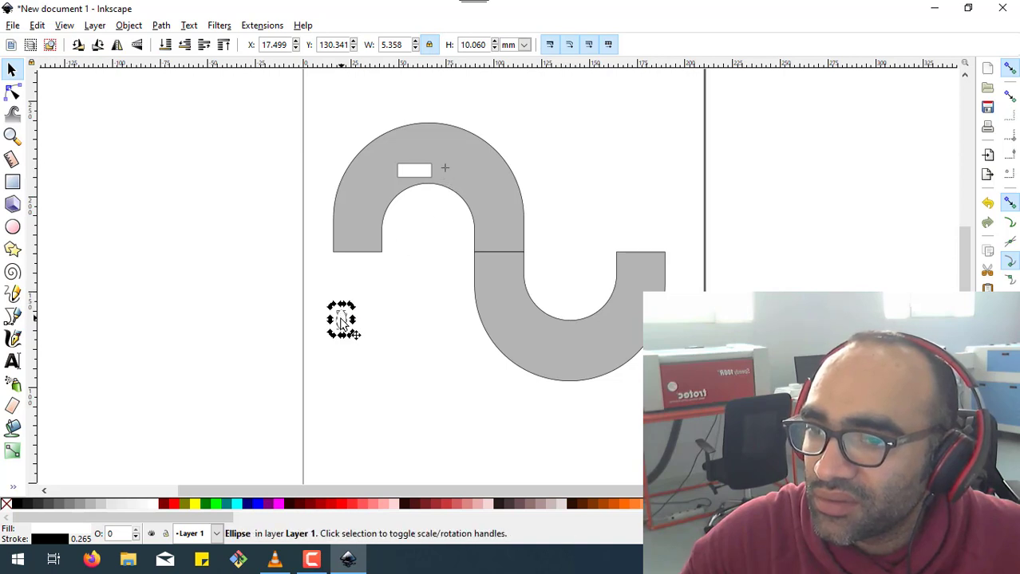
left_click_drag(340, 317, 448, 170)
left_click(424, 255)
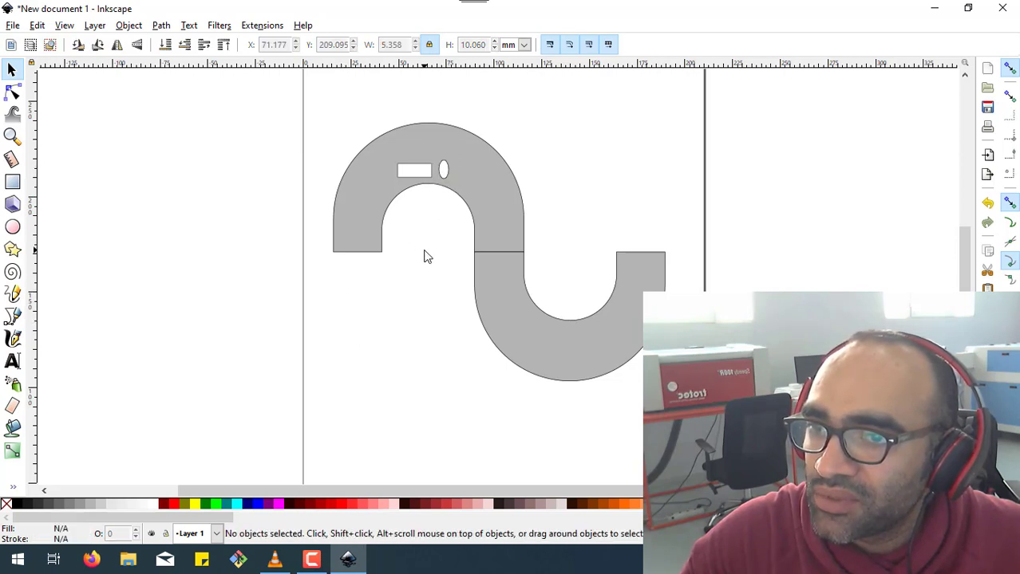
left_click(13, 183)
- Draw a thin rectangle on the blank canvas below-left of the arches
mouse_move(324, 331)
left_mouse_down()
mouse_move(343, 352)
mouse_move(392, 341)
mouse_move(357, 340)
left_mouse_up()
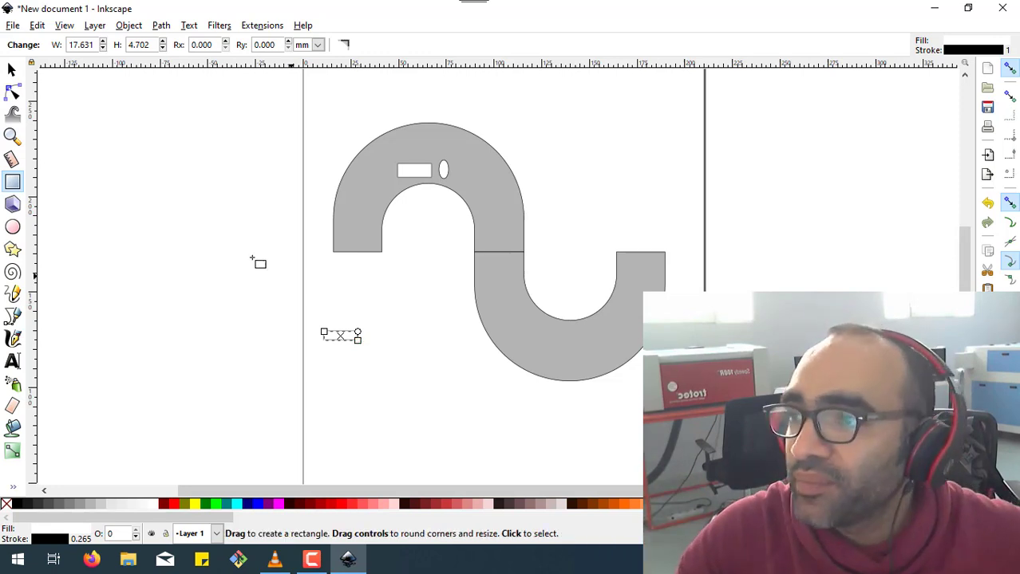
- Widen the thin rectangle and tilt it by 30 degrees
left_click(11, 70)
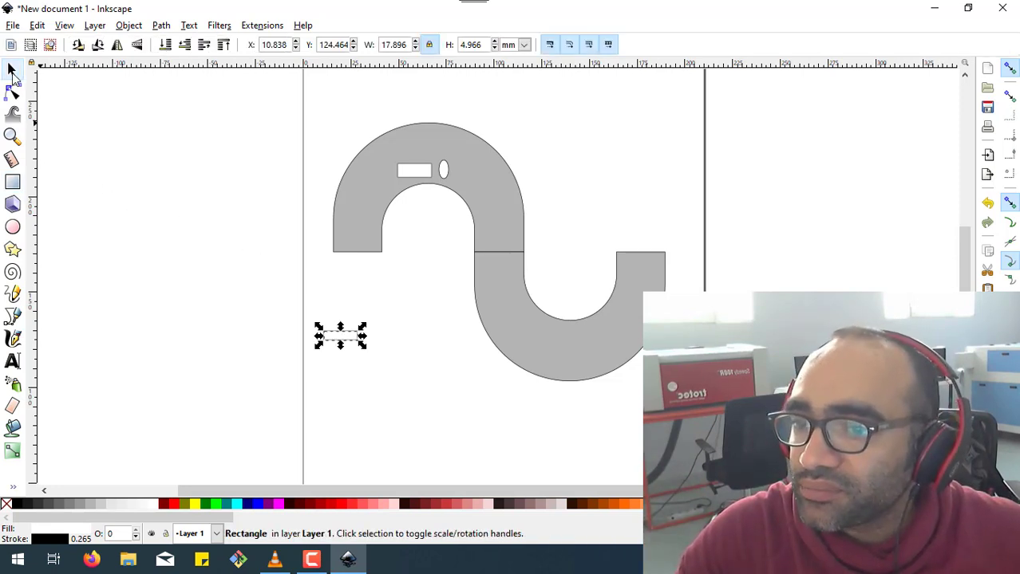
left_click(349, 343)
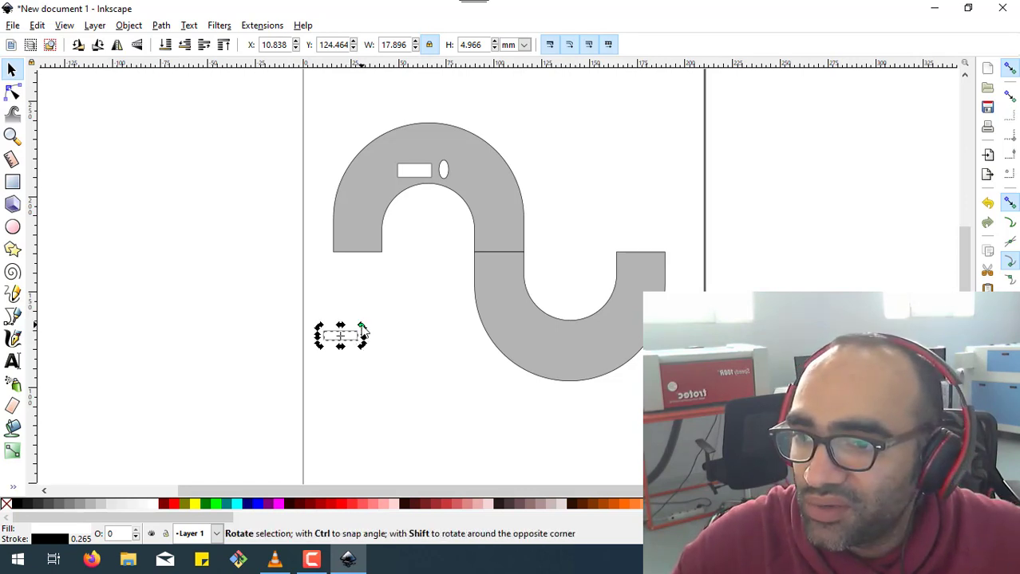
left_click_drag(362, 327, 384, 316)
left_click(352, 339)
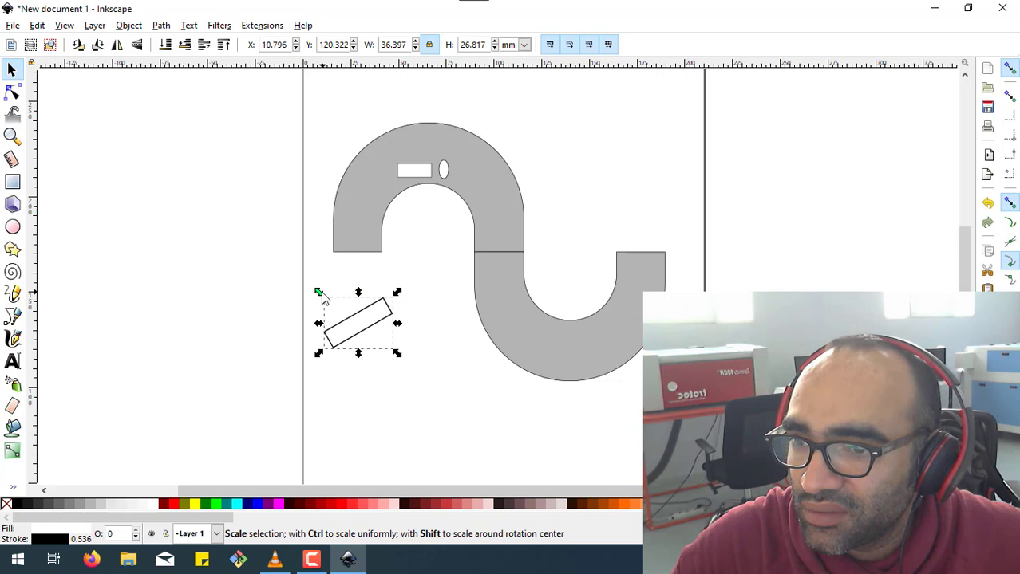
left_click_drag(324, 297, 366, 316)
key("ctrl+z")
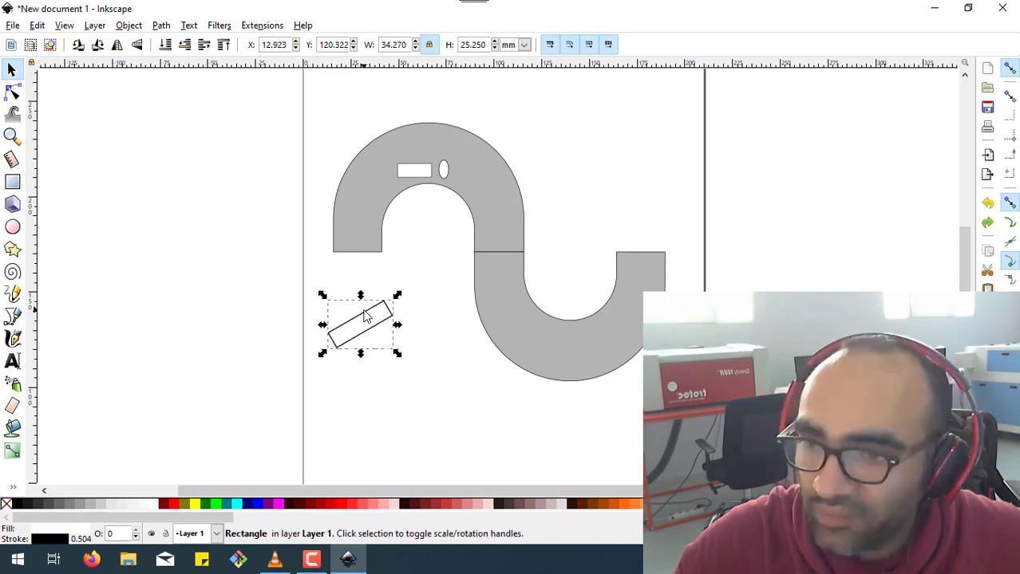
key("ctrl+z")
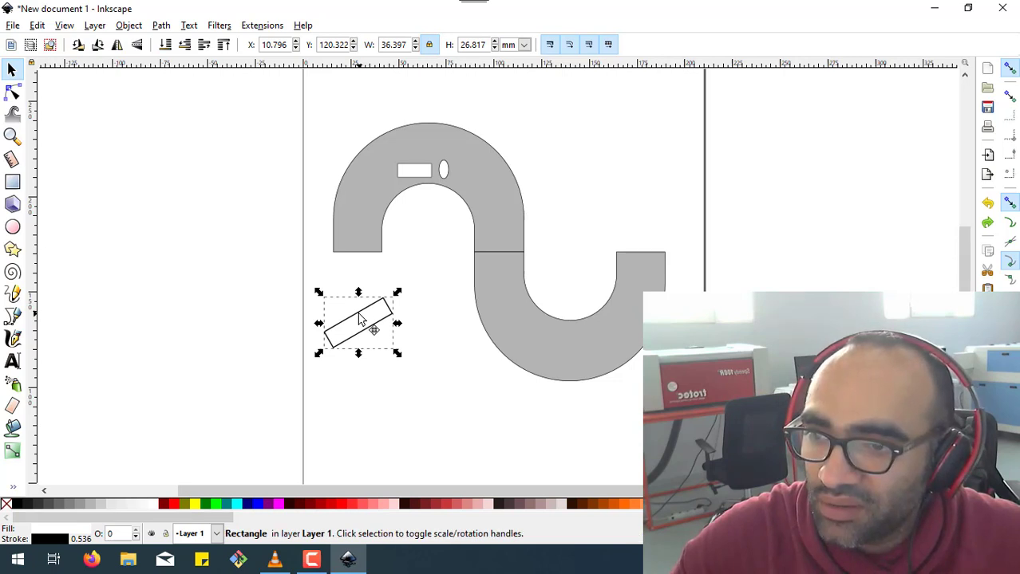
key("ctrl+z")
key("ctrl+z")
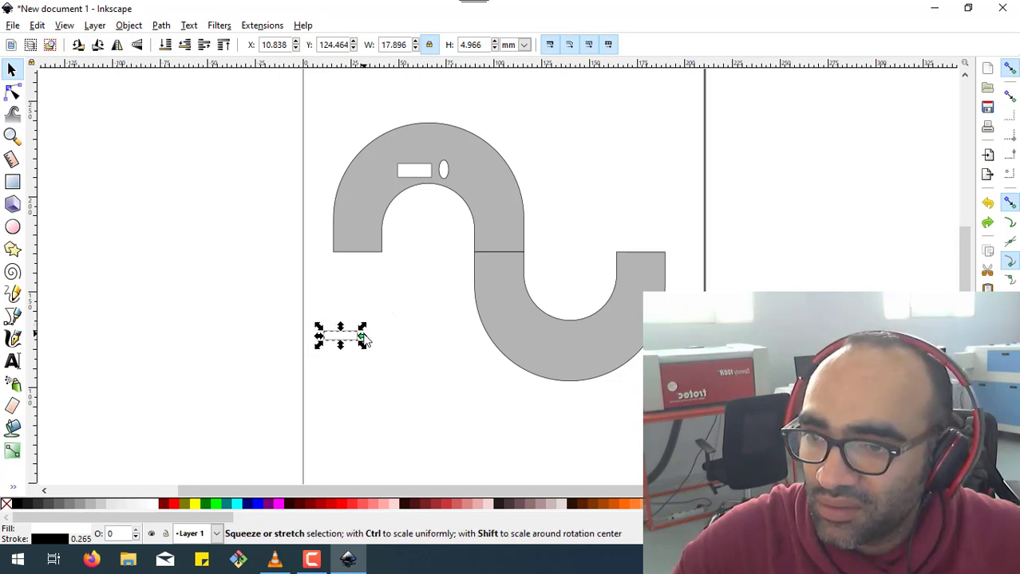
mouse_move(364, 339)
left_mouse_down()
mouse_move(373, 338)
mouse_move(347, 337)
left_mouse_up()
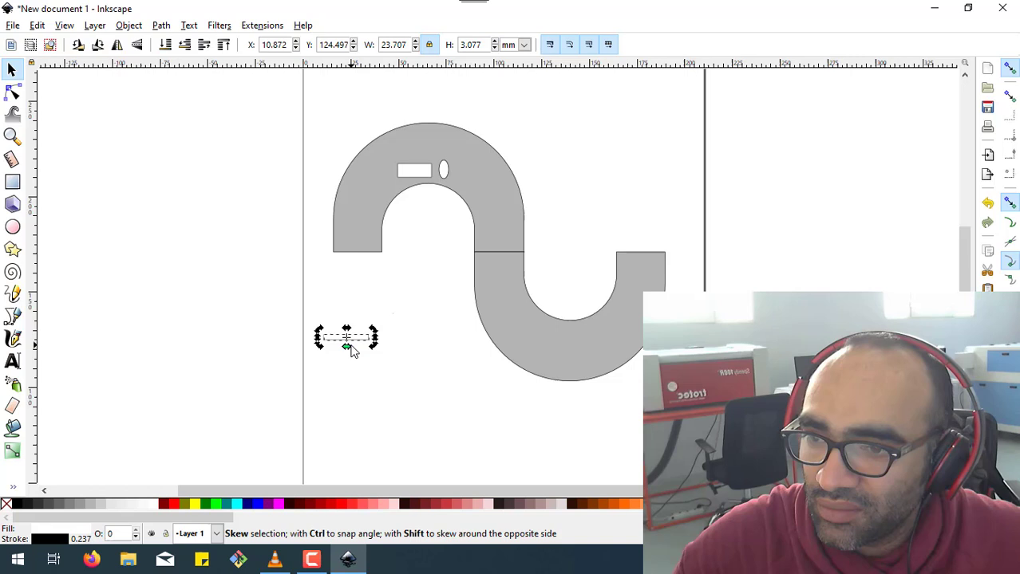
left_click(363, 342)
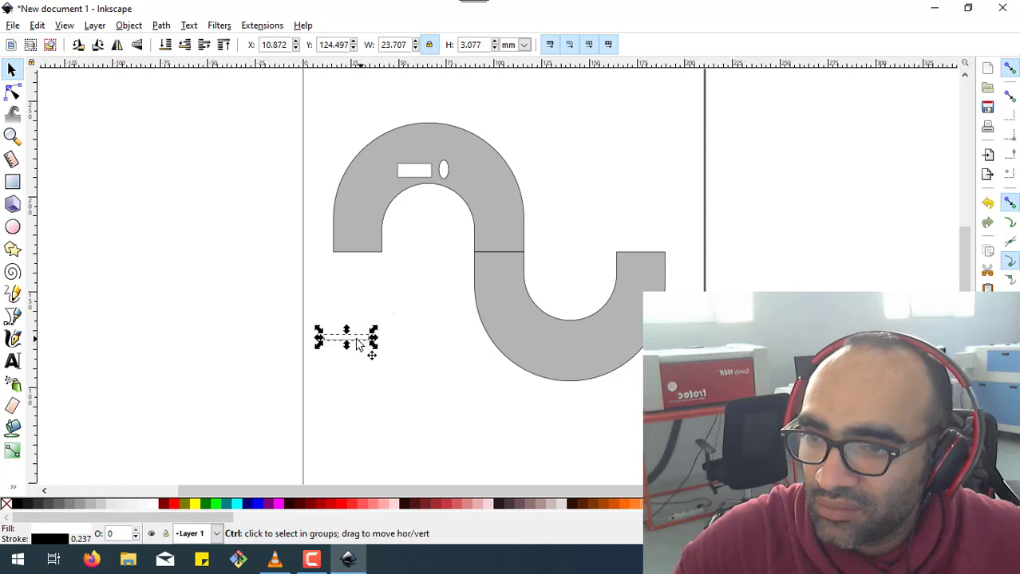
left_click(364, 344)
left_click_drag(372, 334, 371, 324)
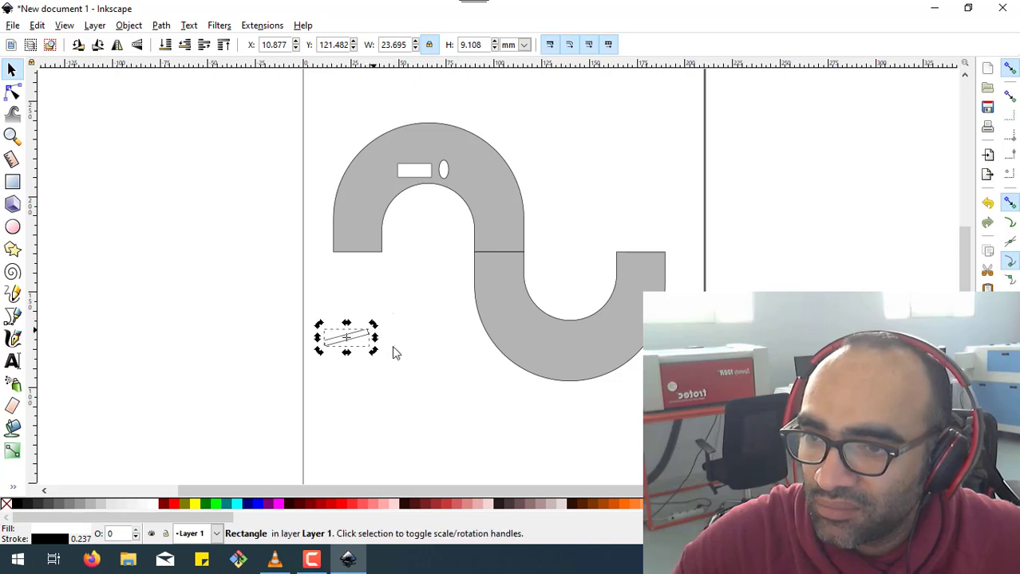
- Duplicate the tilted rectangle, mirror the copy horizontally, and place it beside the original
key("ctrl+c")
key("ctrl+v")
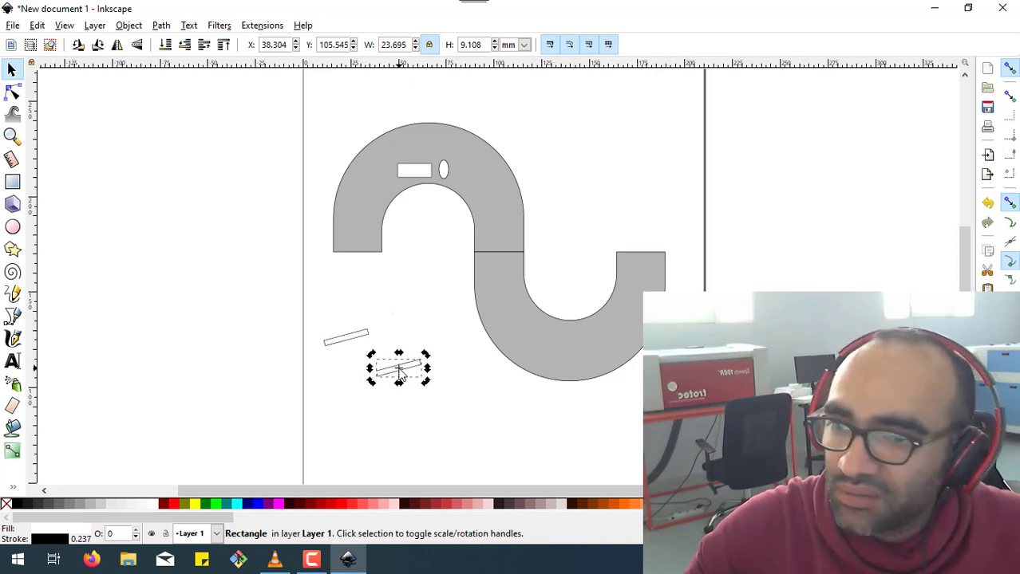
left_click(117, 46)
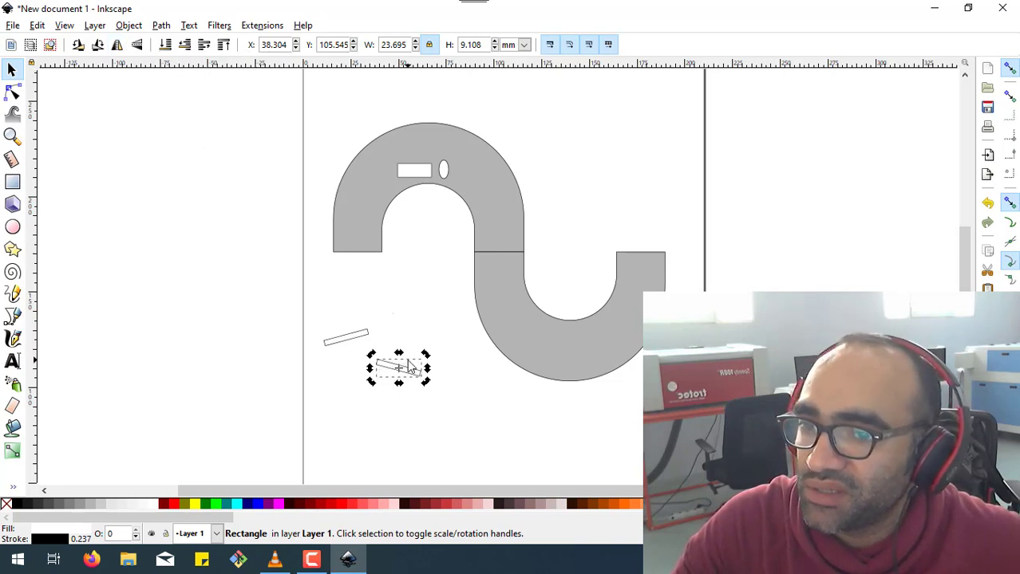
left_click_drag(406, 372, 402, 344)
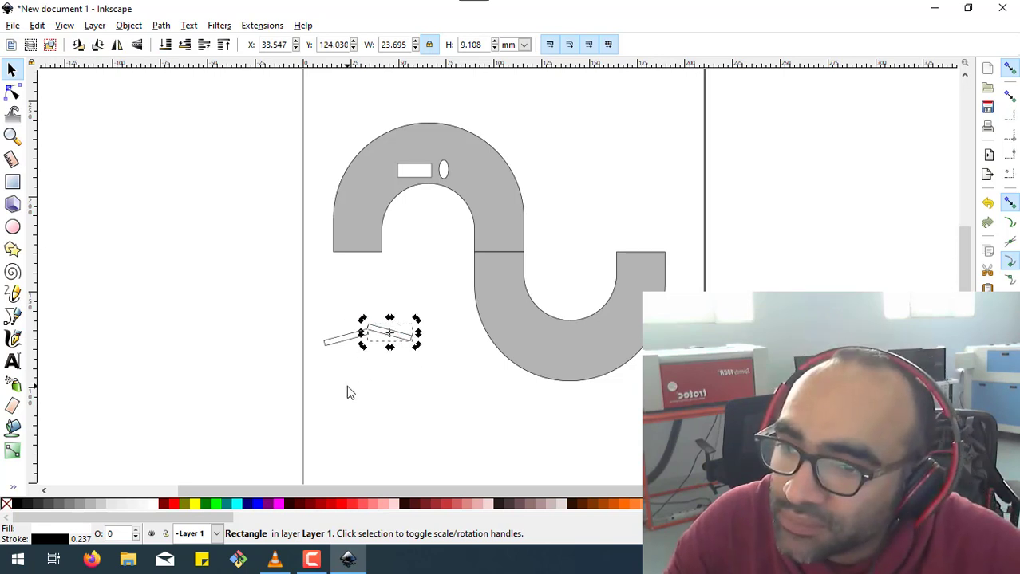
key("Right")
key("Right")
key("Right")
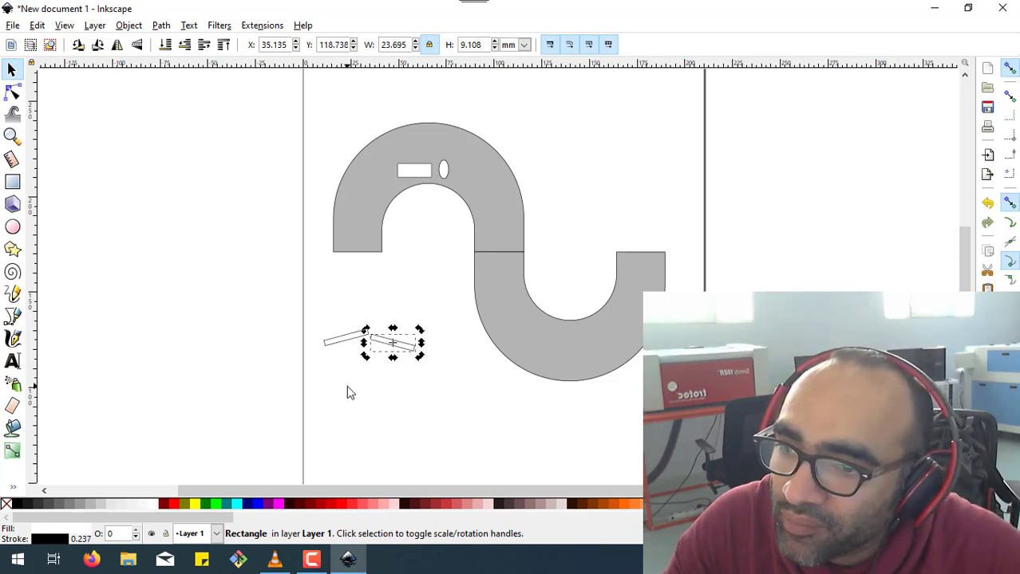
key("Up")
key("Up")
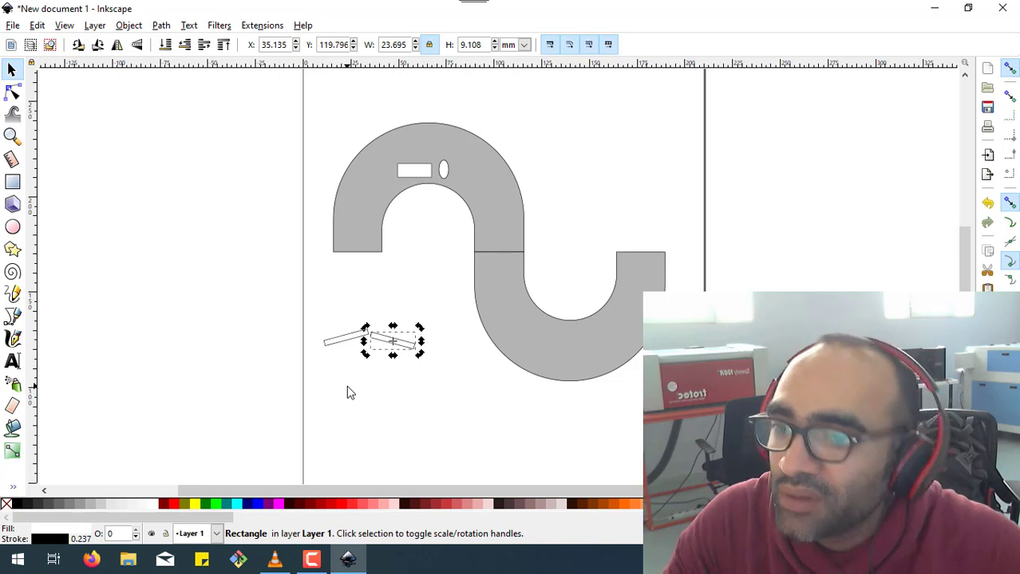
- Set the right rectangle's Y to 121.482 to level it with the left one
left_click(343, 337)
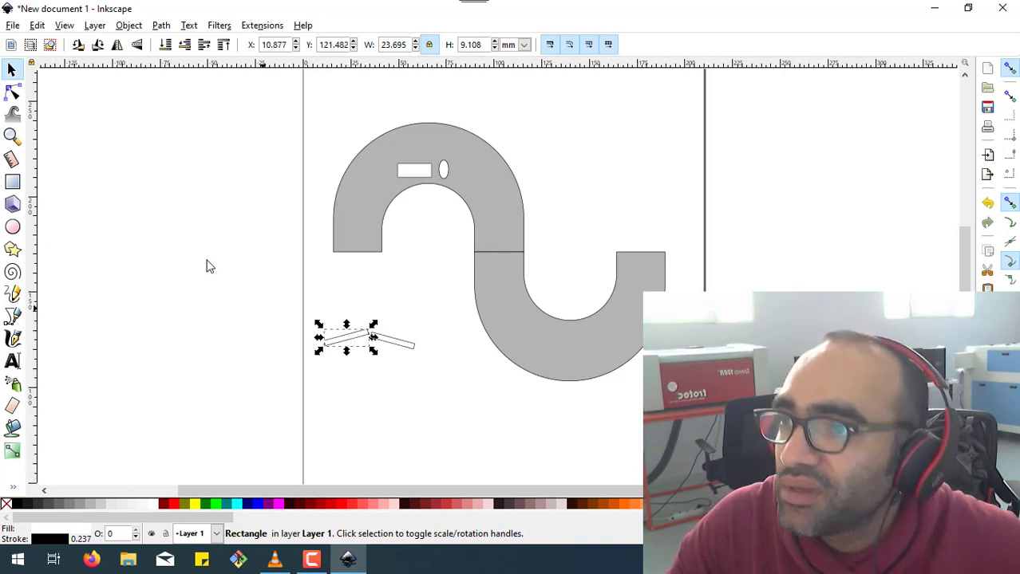
double_click(326, 45)
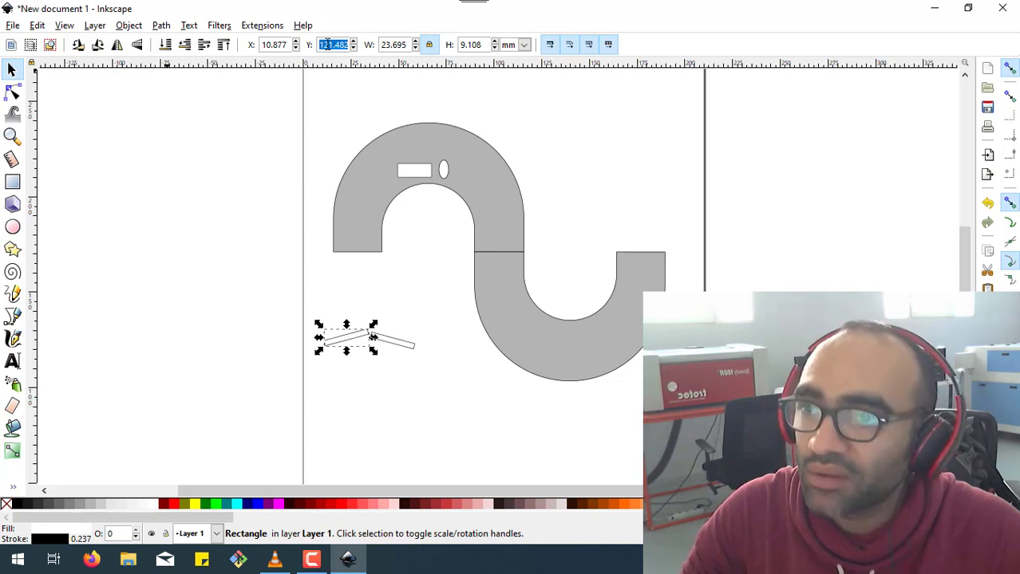
left_click(401, 344)
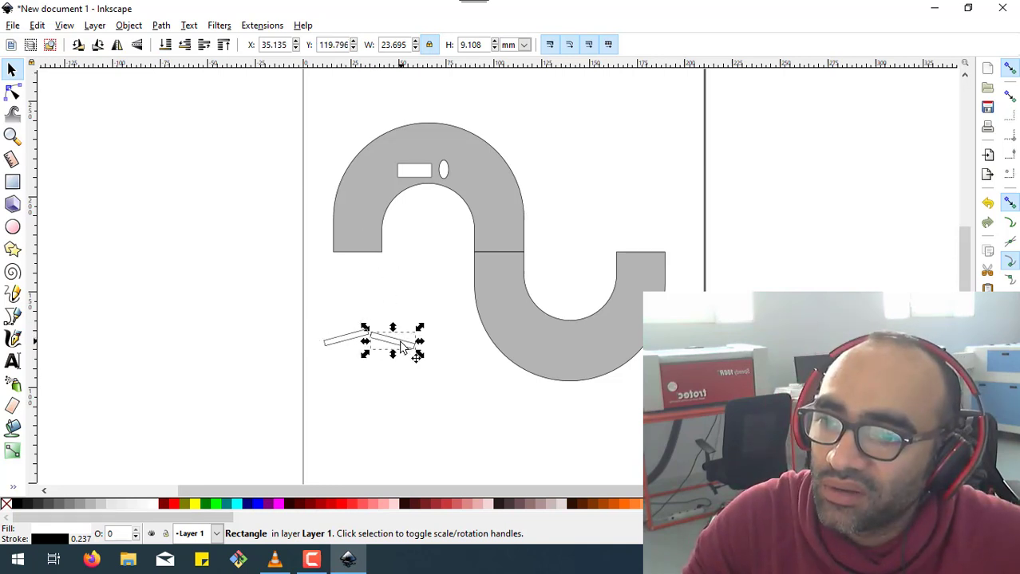
double_click(326, 44)
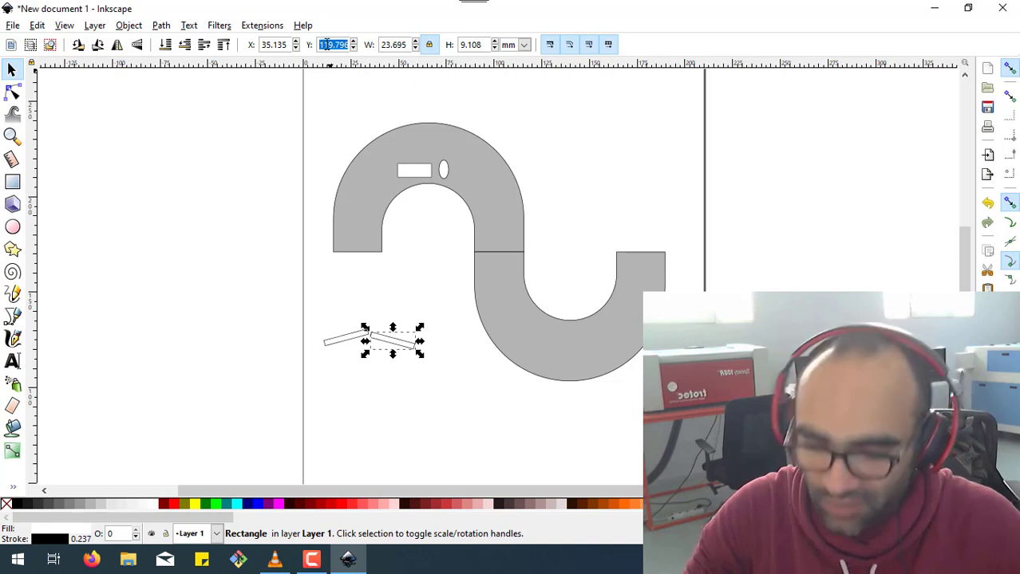
type("121.482")
key("Return")
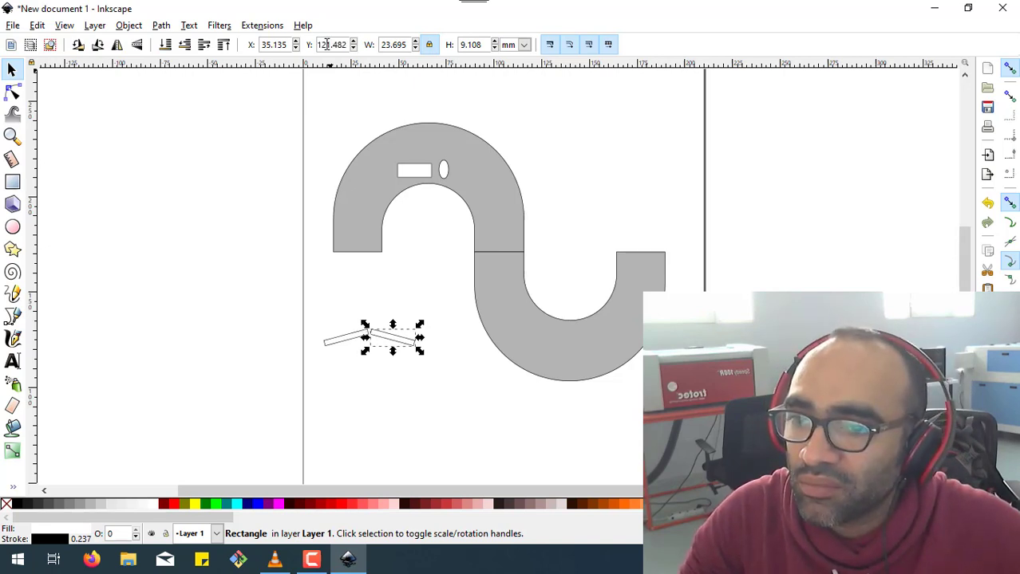
left_click(404, 407)
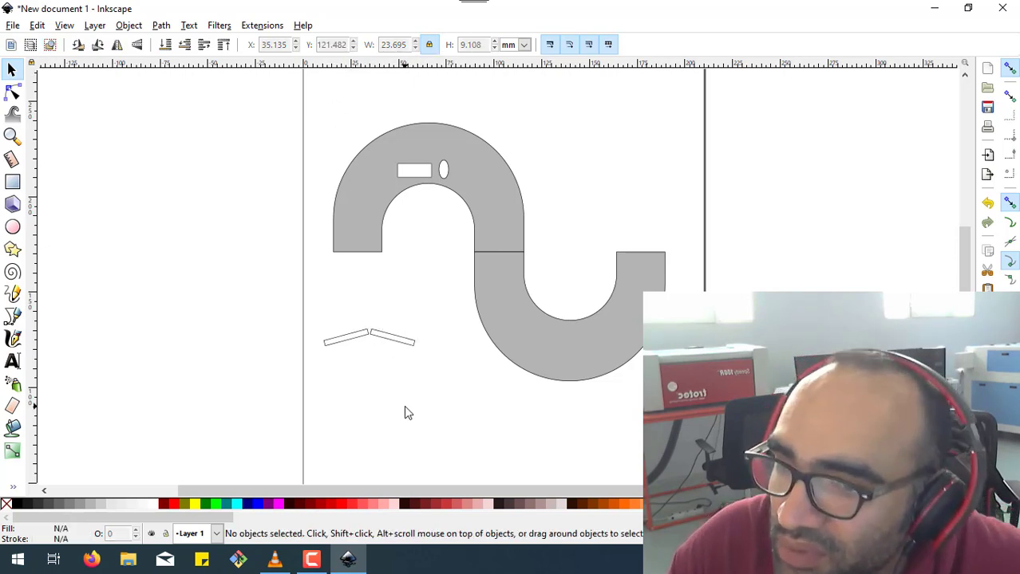
- Group both slats into a 47.952 × 9.109 mm chevron and set it along the arch's crown
left_click_drag(438, 315, 301, 381)
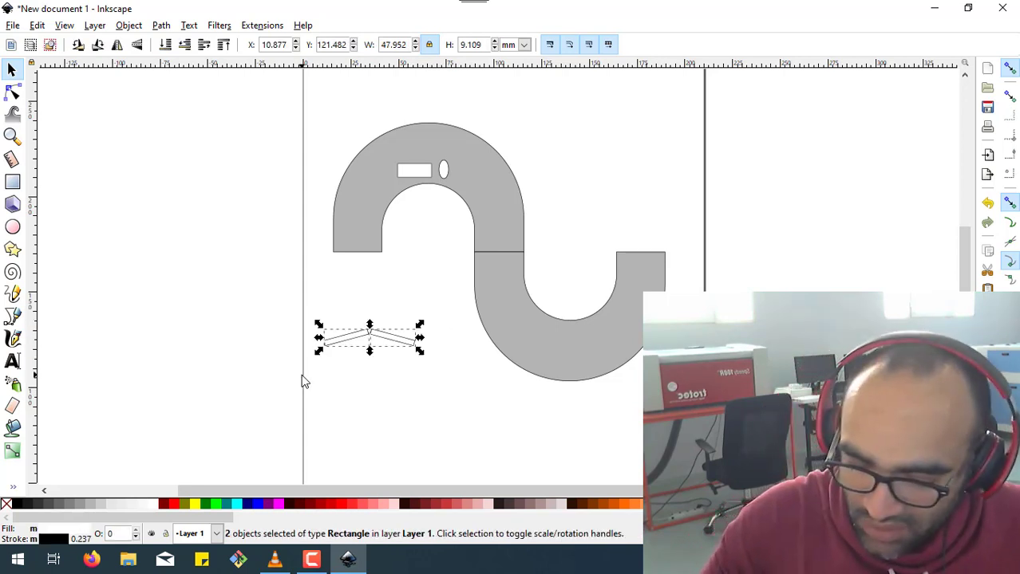
key("ctrl")
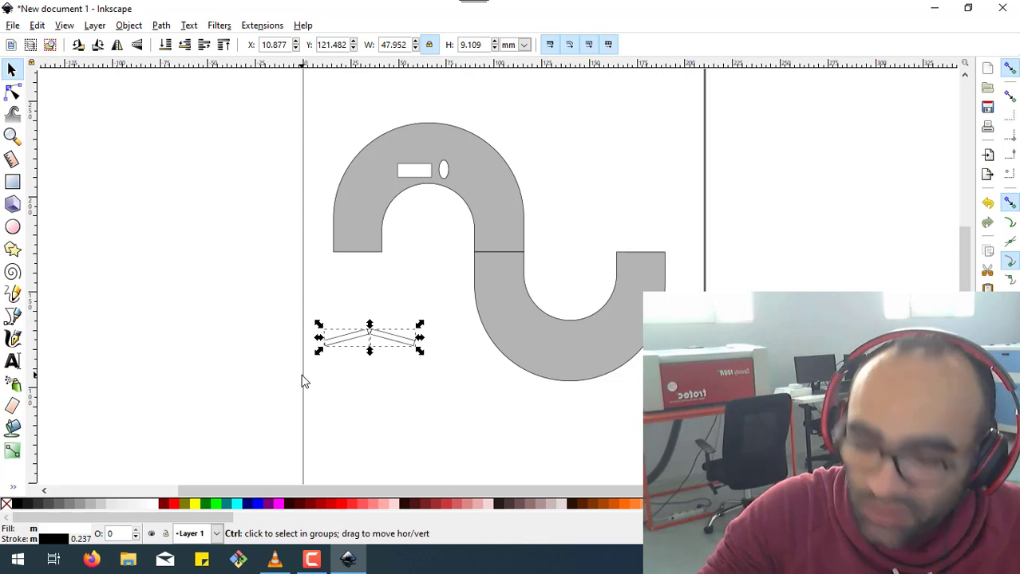
key("ctrl+g")
left_click(378, 408)
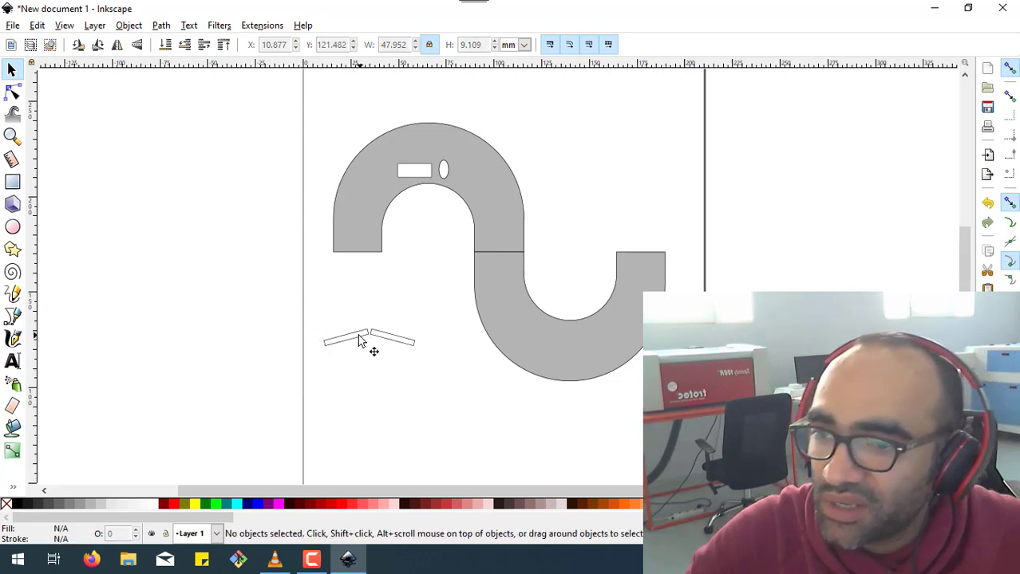
left_click(374, 343)
left_click_drag(382, 348, 429, 139)
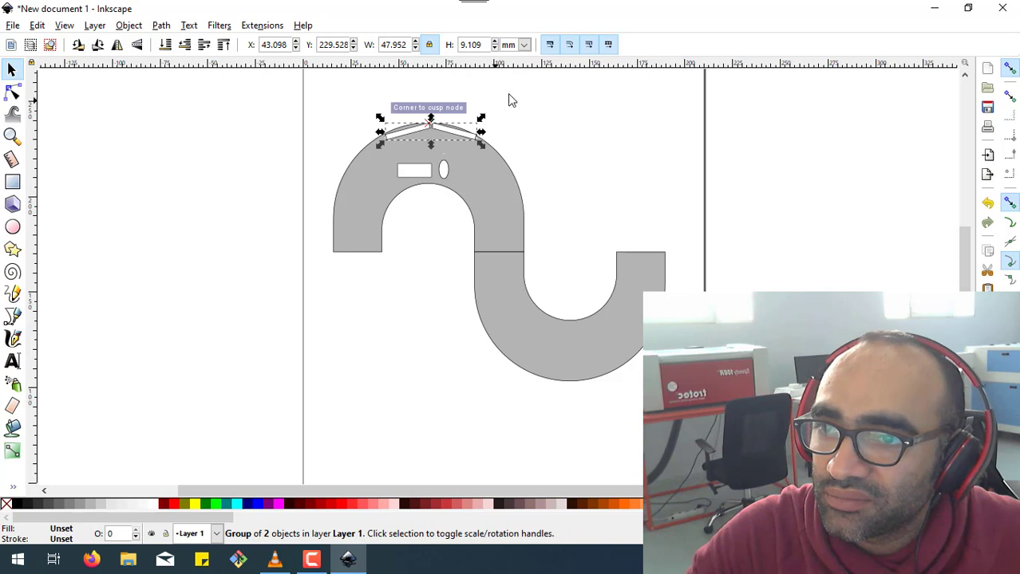
left_click(527, 132)
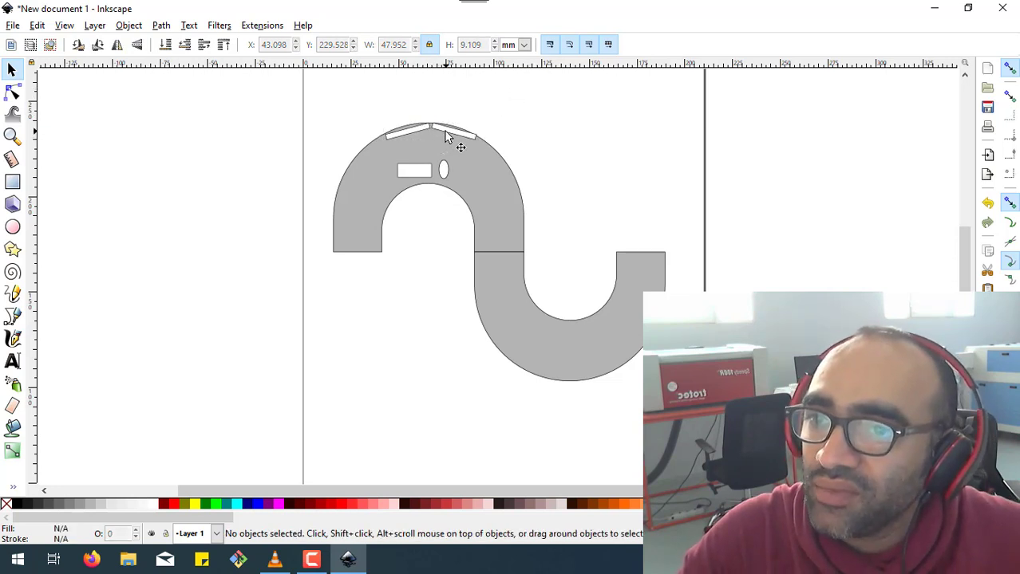
left_click(446, 137)
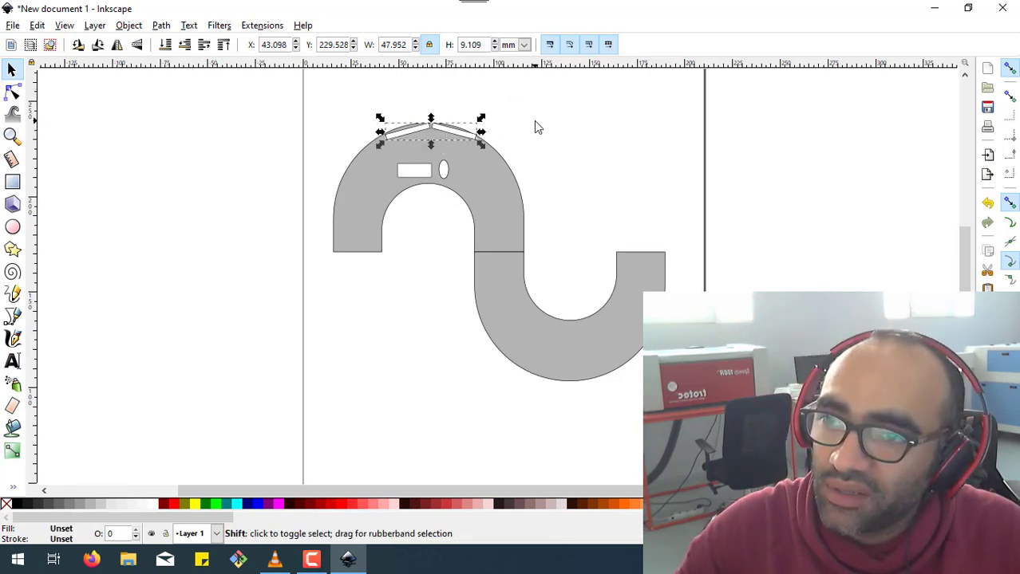
key("shift+Down")
key("Left")
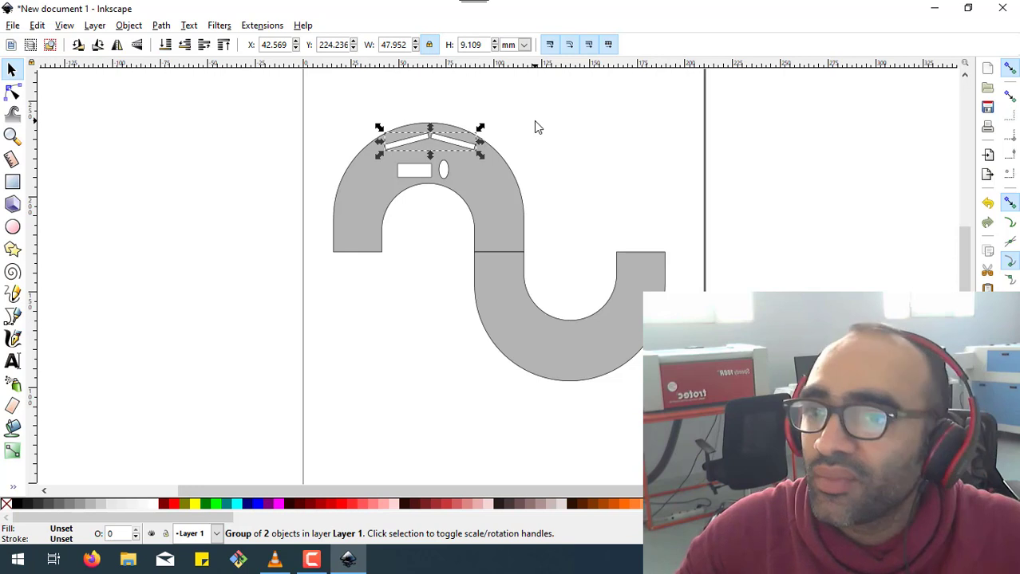
key("Escape")
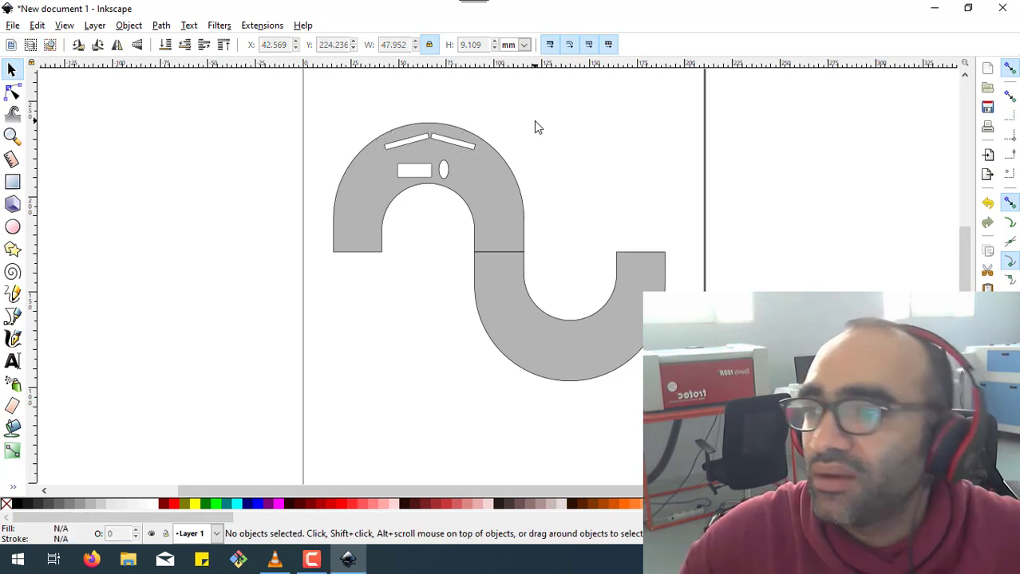
- Draw a small white square and position it in the arch's left leg
left_click(12, 182)
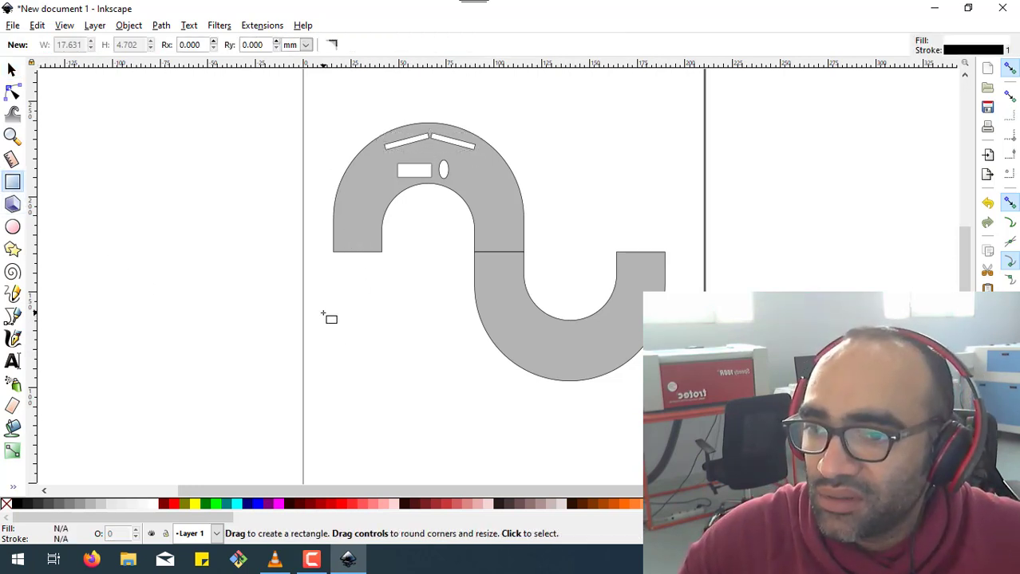
left_click_drag(321, 330, 362, 374)
left_click(12, 70)
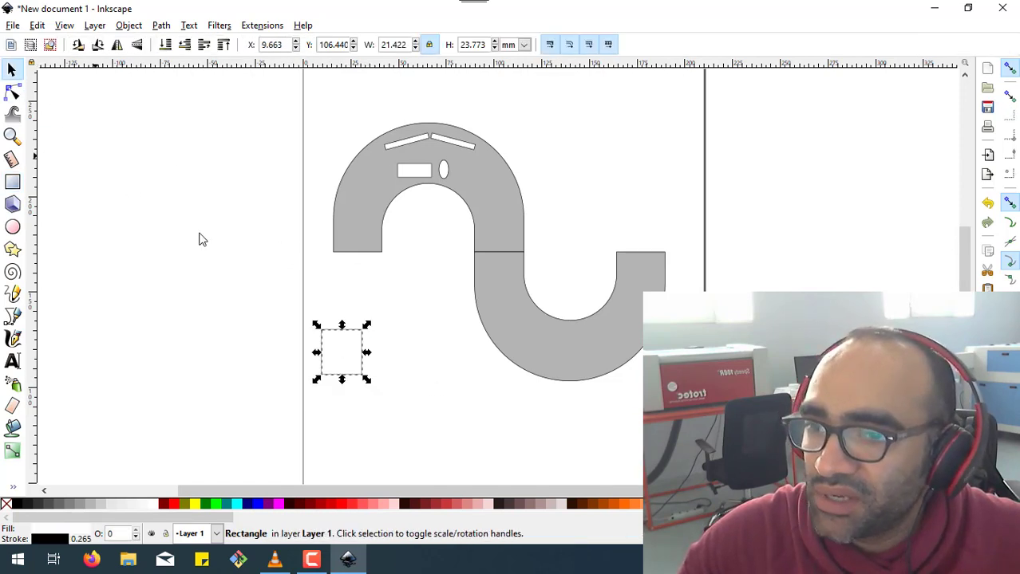
left_click_drag(346, 331, 363, 233)
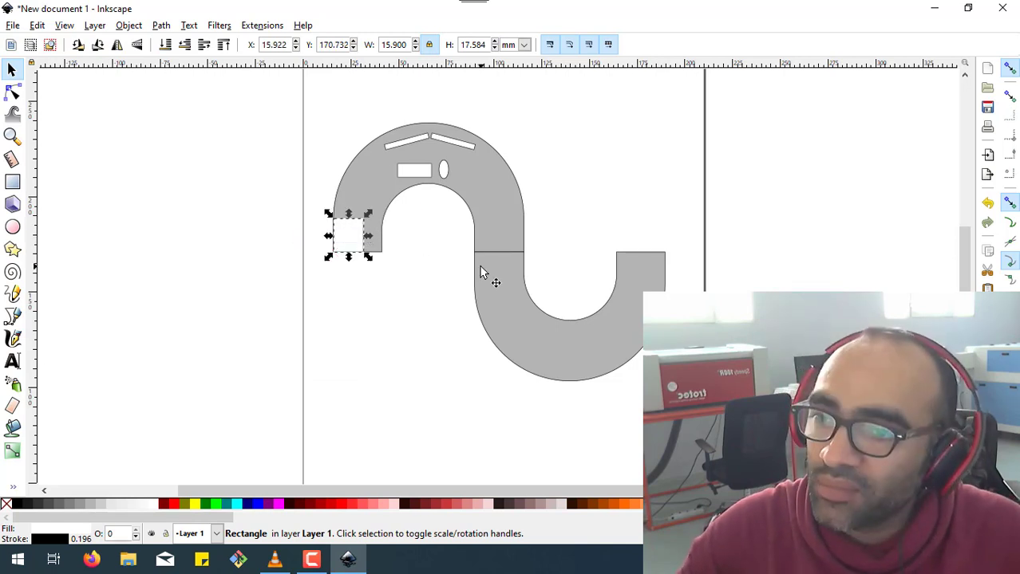
key("Up")
key("Up")
key("Up")
key("Up")
key("shift+Right")
key("Left")
key("Left")
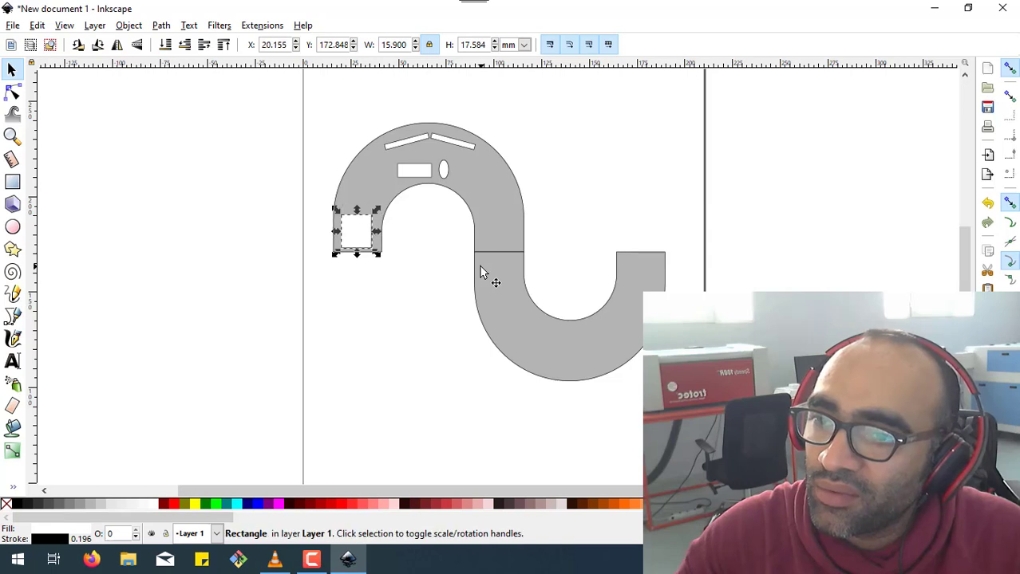
key("Left")
key("Up")
key("Up")
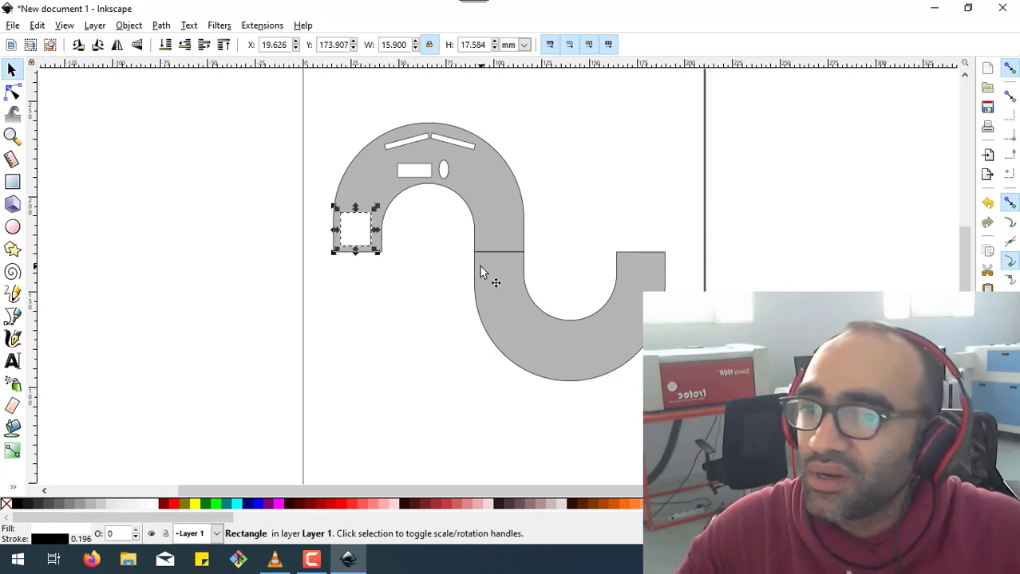
- Paste a second square above it, tilted 15° to follow the arch curve
key("ctrl+v")
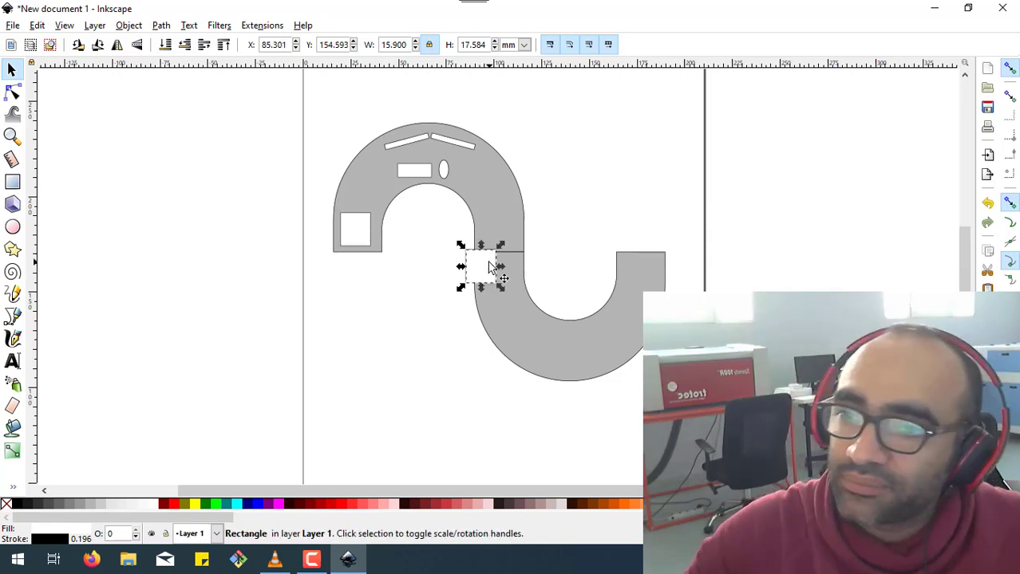
left_click_drag(479, 271, 359, 175)
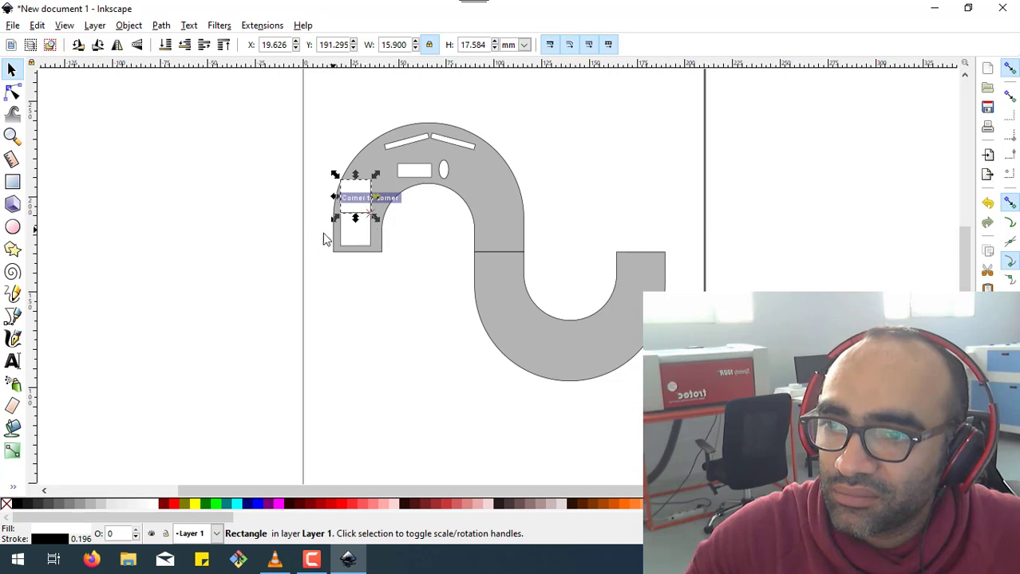
key("Up")
key("Up")
key("Up")
key("Up")
key("Up")
key("Up")
key("Up")
key("Up")
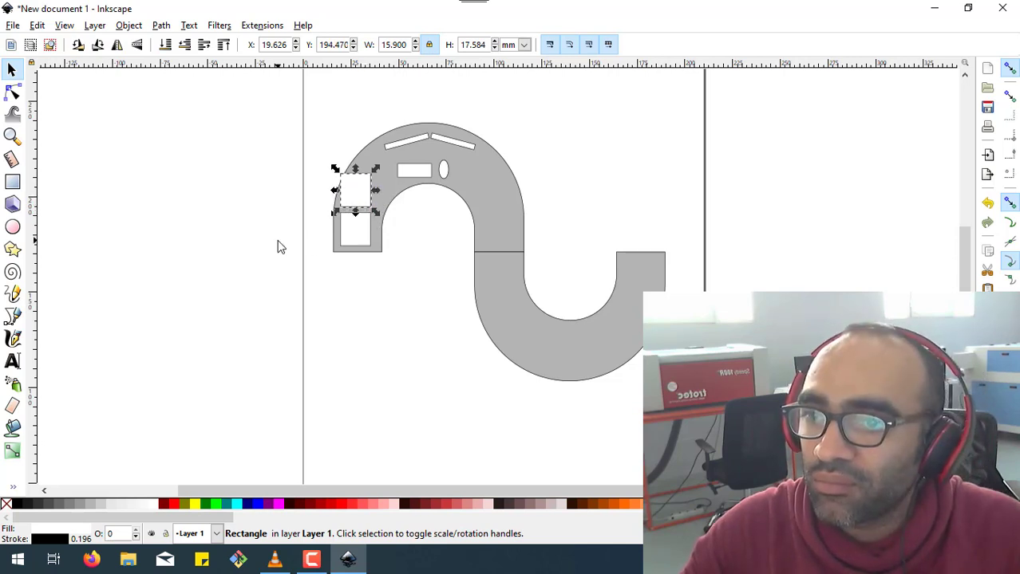
left_click(353, 201)
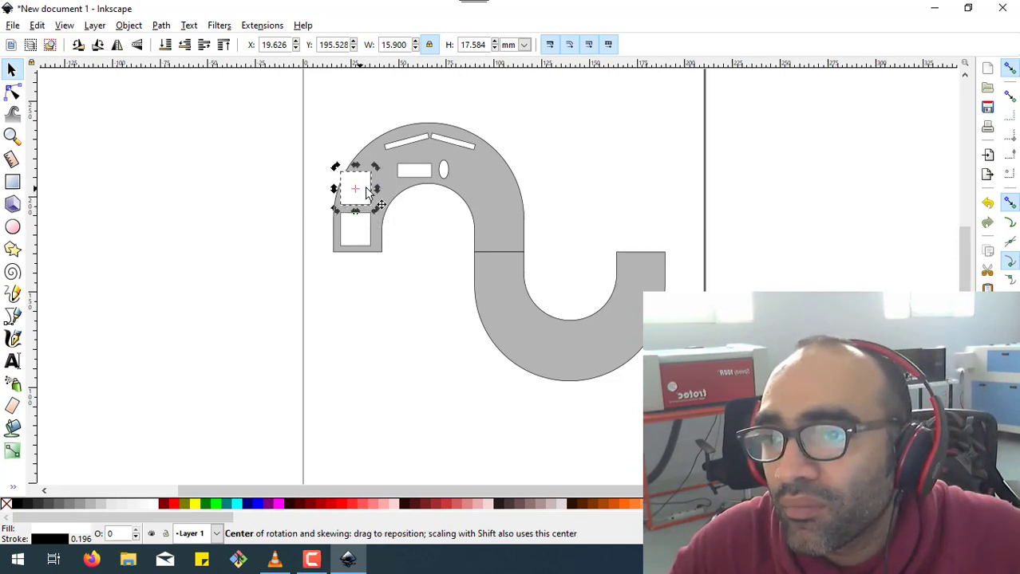
left_click_drag(375, 168, 371, 191)
left_click(321, 211)
left_click(355, 194)
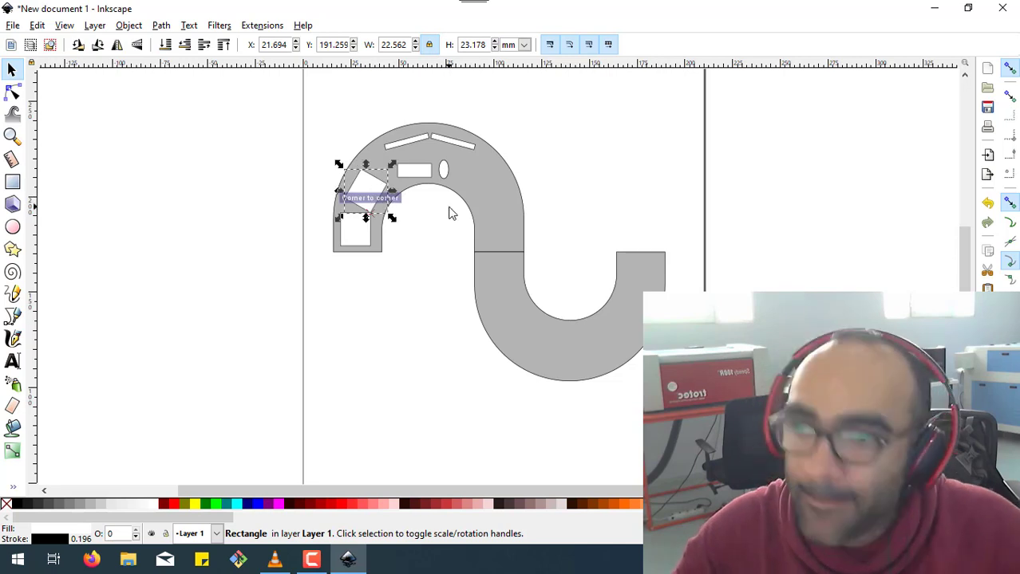
key("Up")
key("Up")
key("Up")
key("Up")
key("Up")
key("Up")
key("Up")
key("Right")
key("Right")
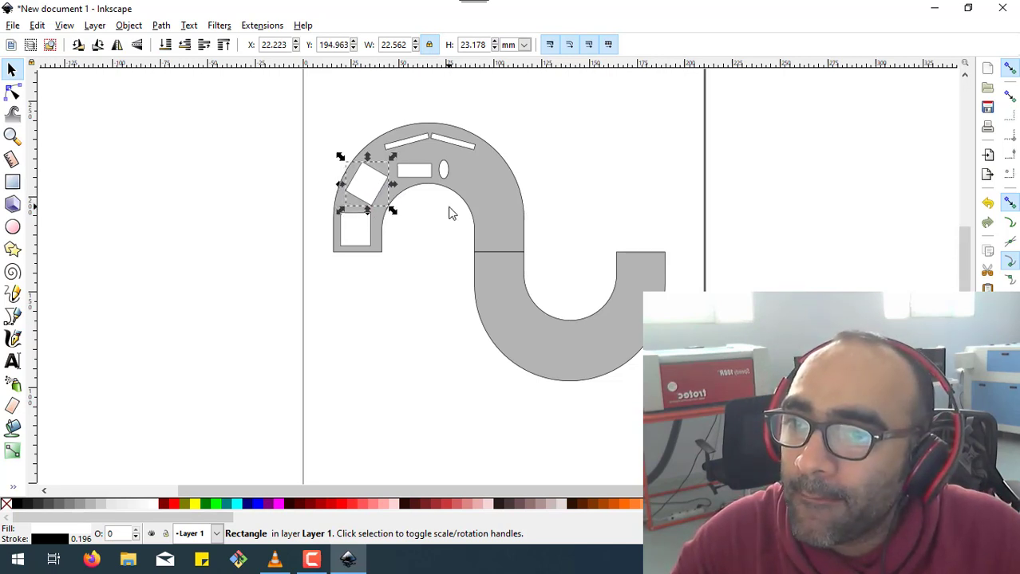
key("Up")
key("Left")
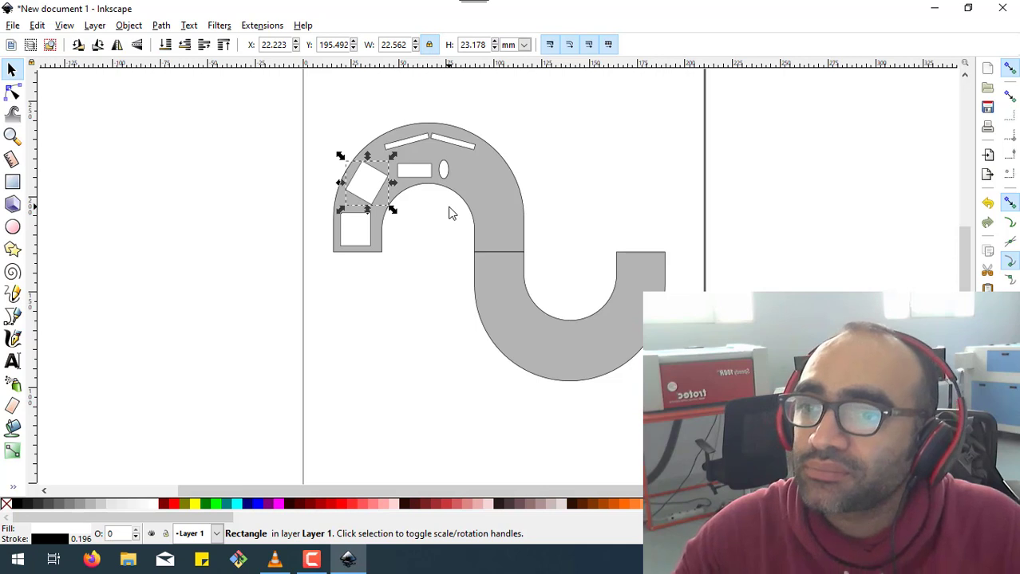
- Duplicate the two left cutouts, flip the copies horizontally, and group them
left_click(449, 213)
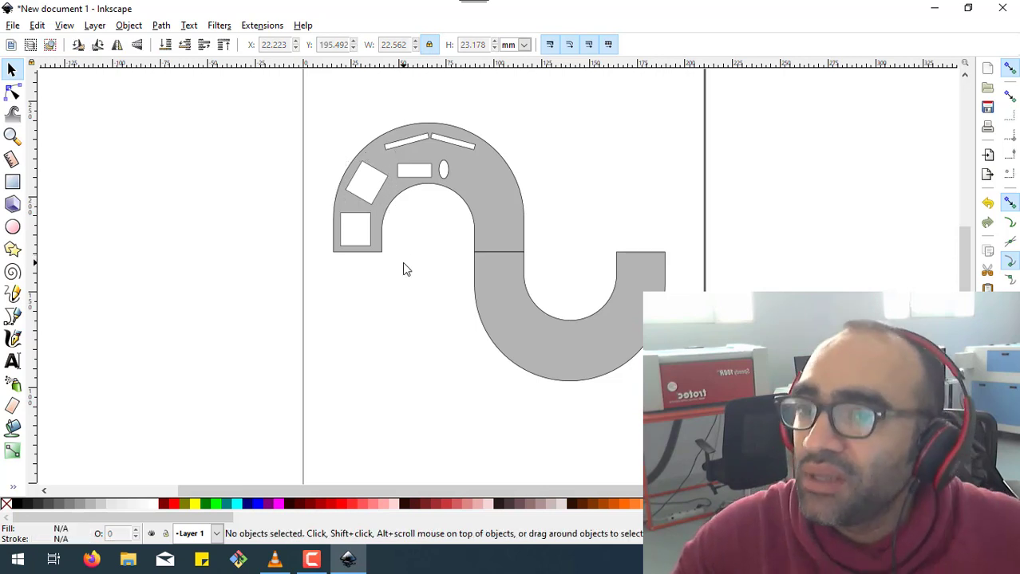
left_click(363, 180)
left_click(361, 237)
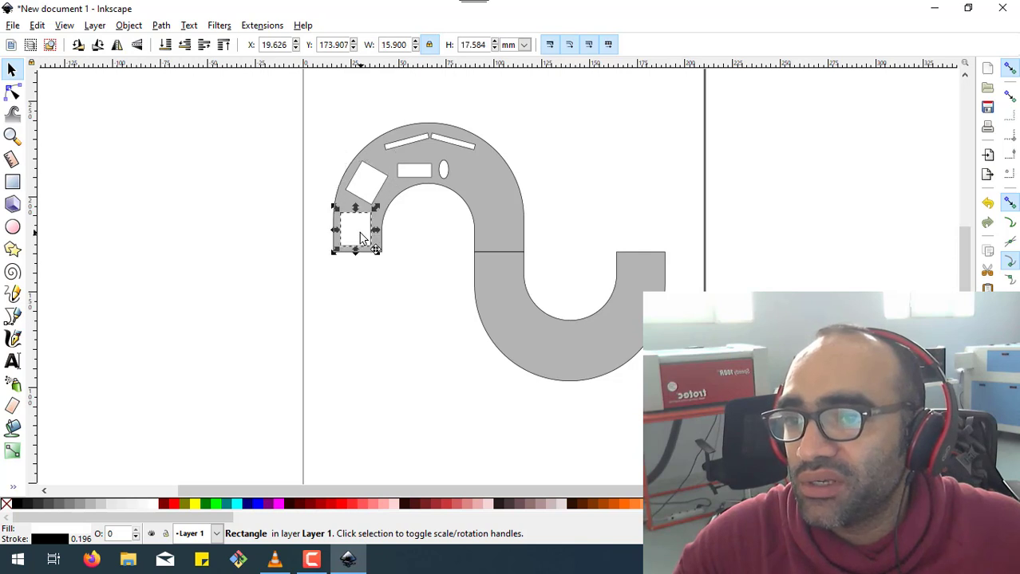
left_click(390, 278)
left_click(357, 239)
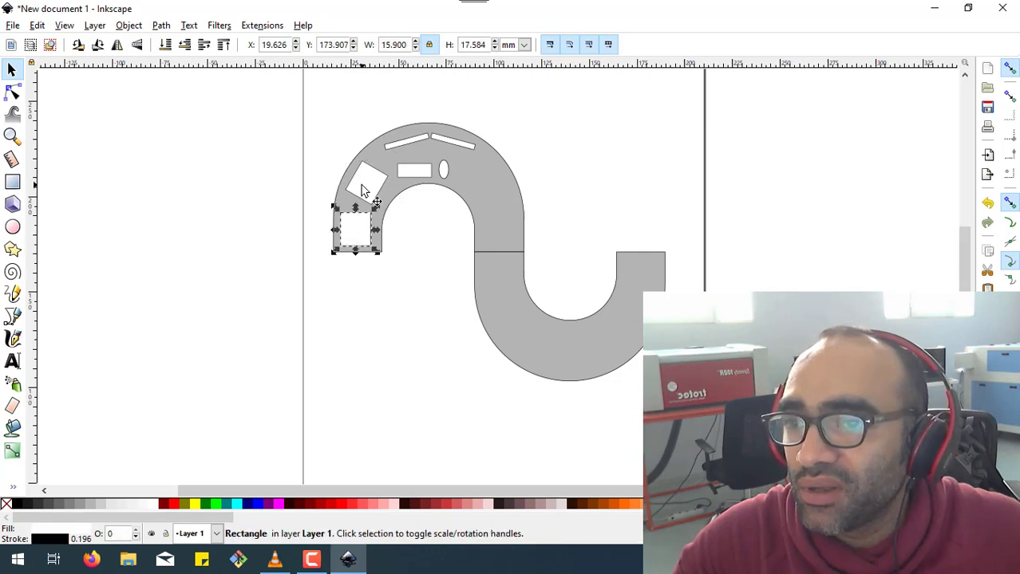
left_click(360, 186)
left_click(348, 243, "shift")
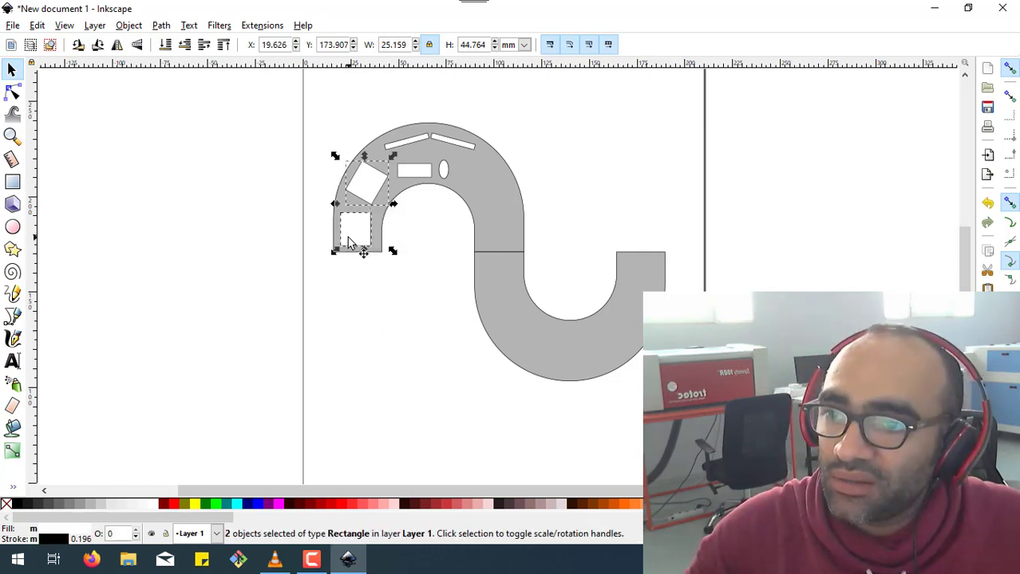
key("ctrl+c")
key("ctrl+v")
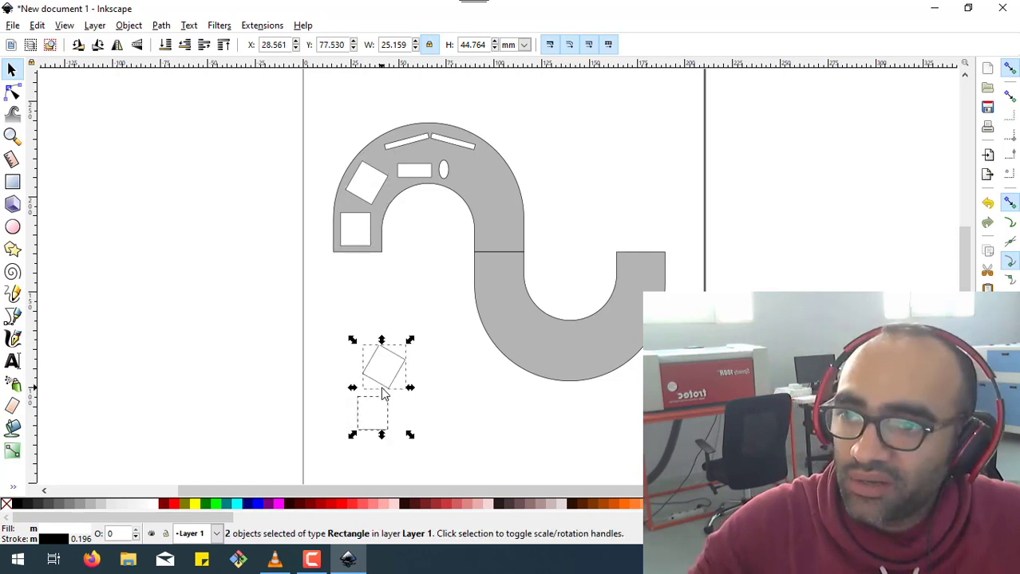
left_click(116, 46)
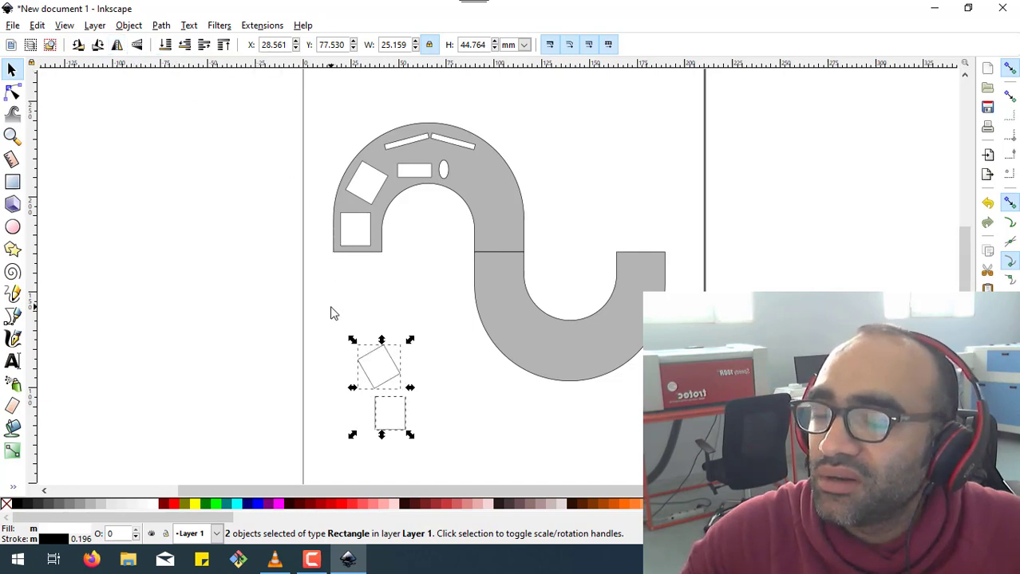
key("ctrl+g")
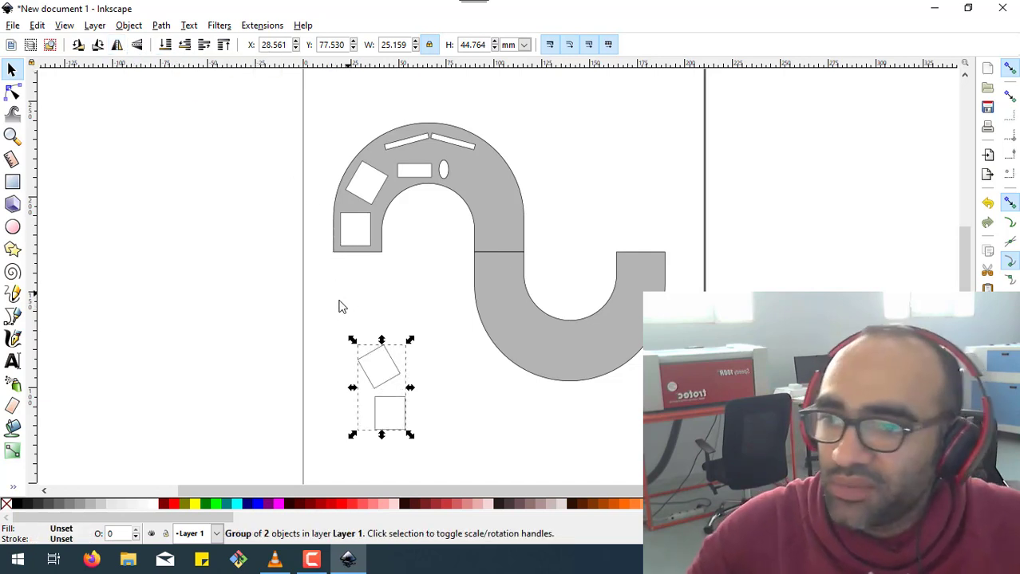
- Group the two original left cutouts together
left_click(330, 229)
left_click(357, 237)
left_click(360, 195)
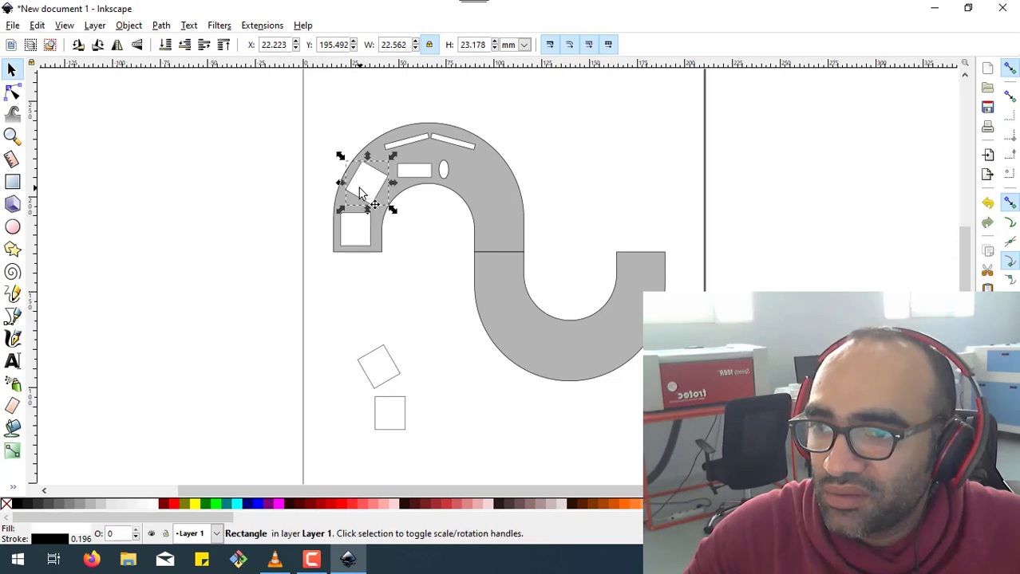
left_click(357, 230, "shift")
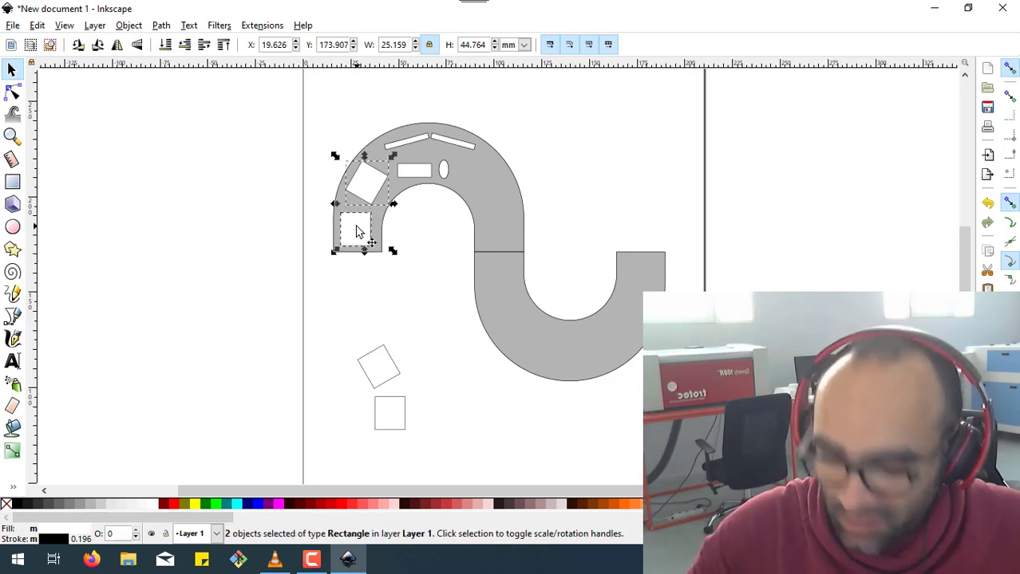
key("ctrl+g")
left_click(363, 307)
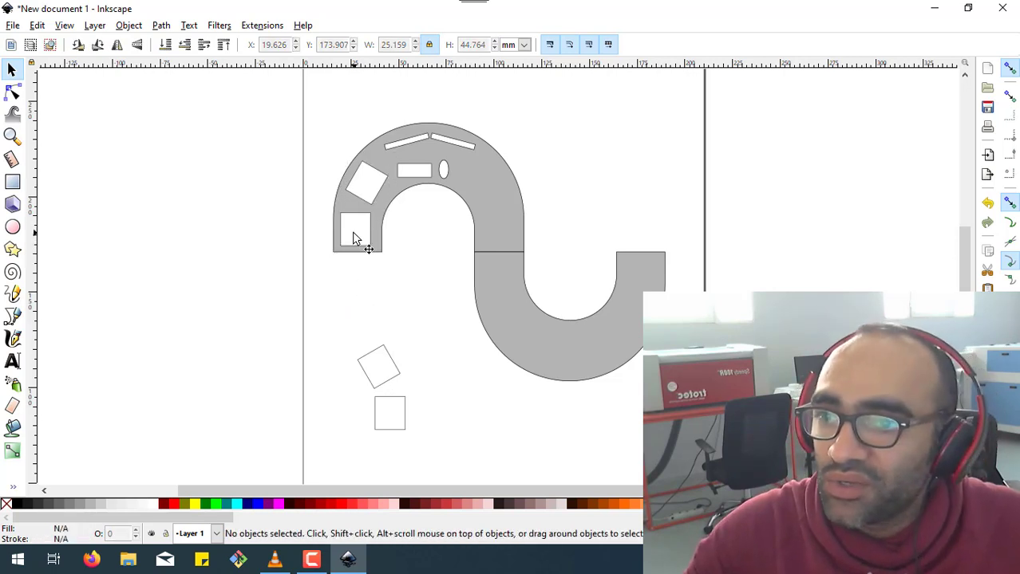
left_click(353, 235)
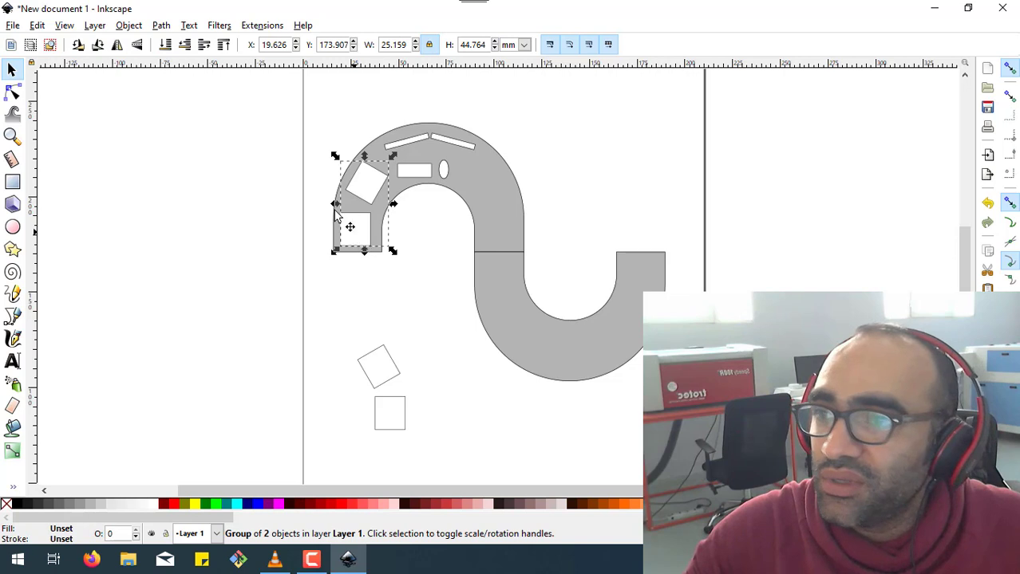
- Set the mirrored group's Y to 173.977, slide it onto the right leg, and delete the lower U-shaped desk
double_click(344, 46)
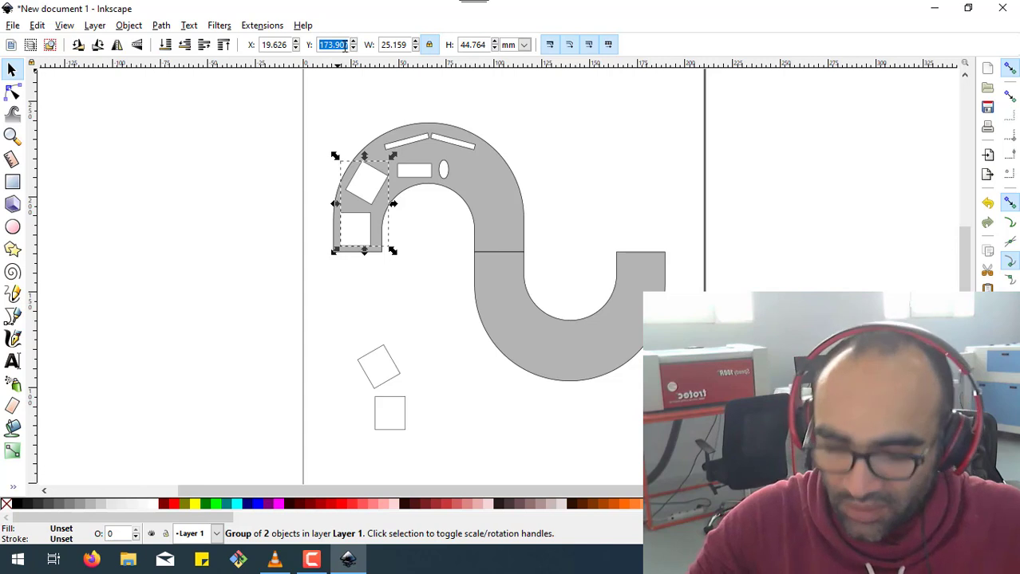
left_click(399, 373)
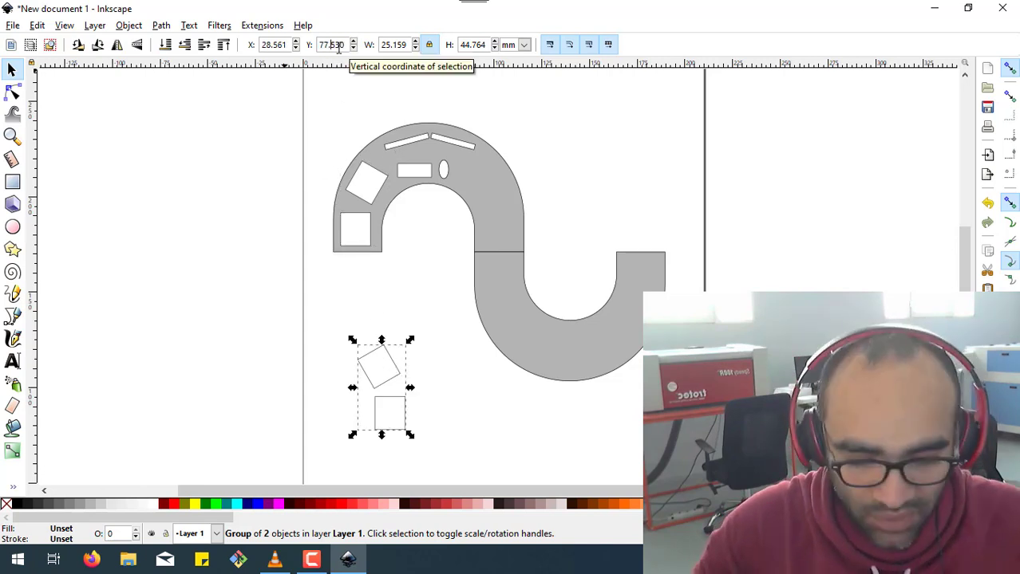
type("173.977")
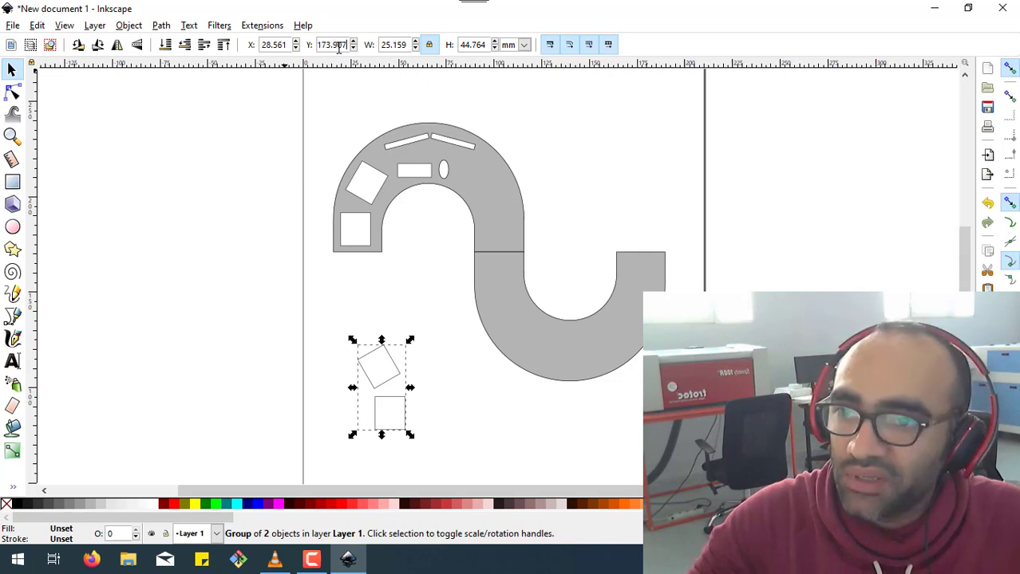
key("Return")
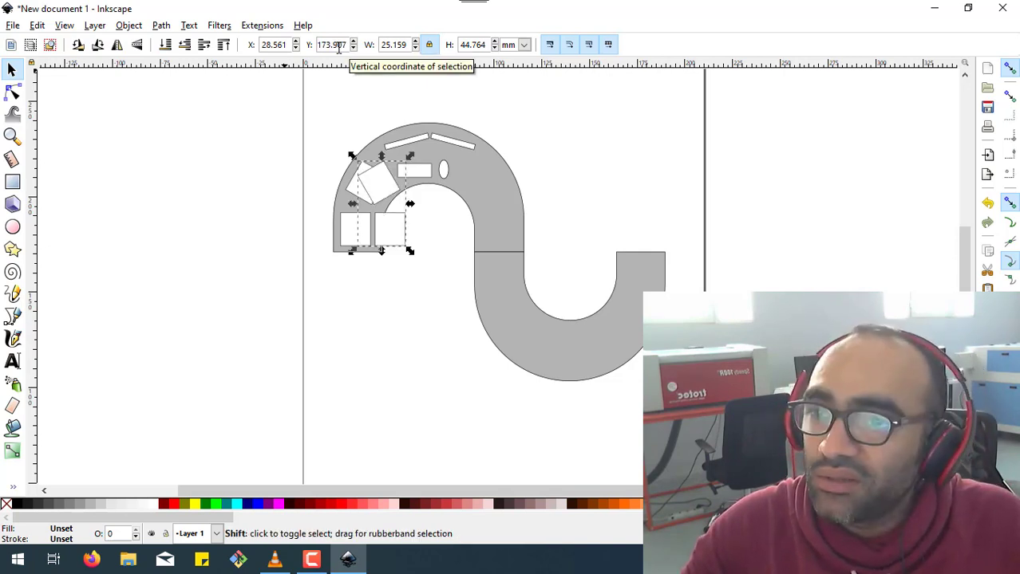
key("shift+Right")
key("shift+Right")
key("shift+Right")
key("shift+Right")
key("shift+Right")
key("shift+Right")
key("shift+Right")
key("shift+Right")
key("shift+Right")
key("shift+Right")
key("shift+Right")
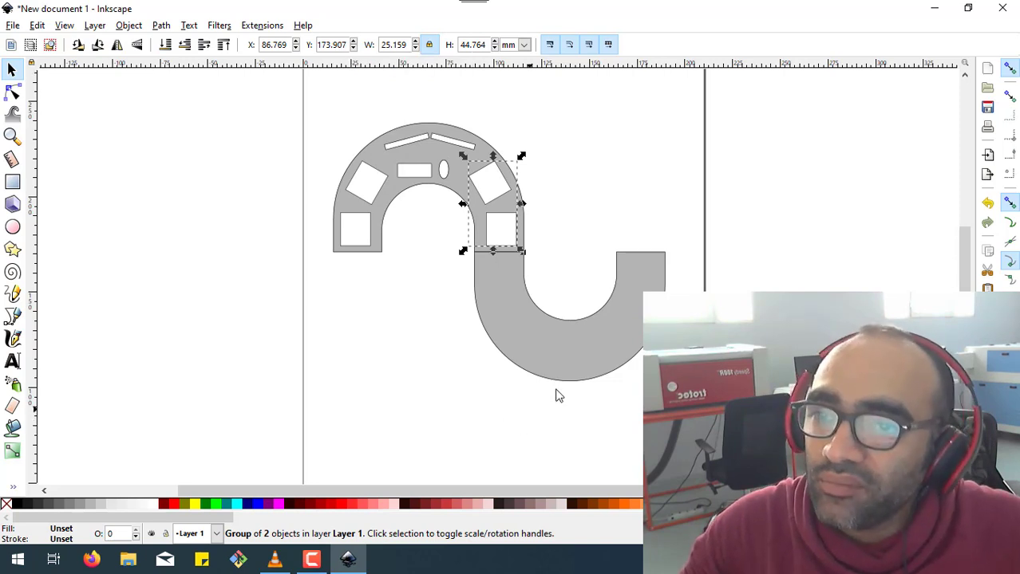
left_click(574, 369)
key("Delete")
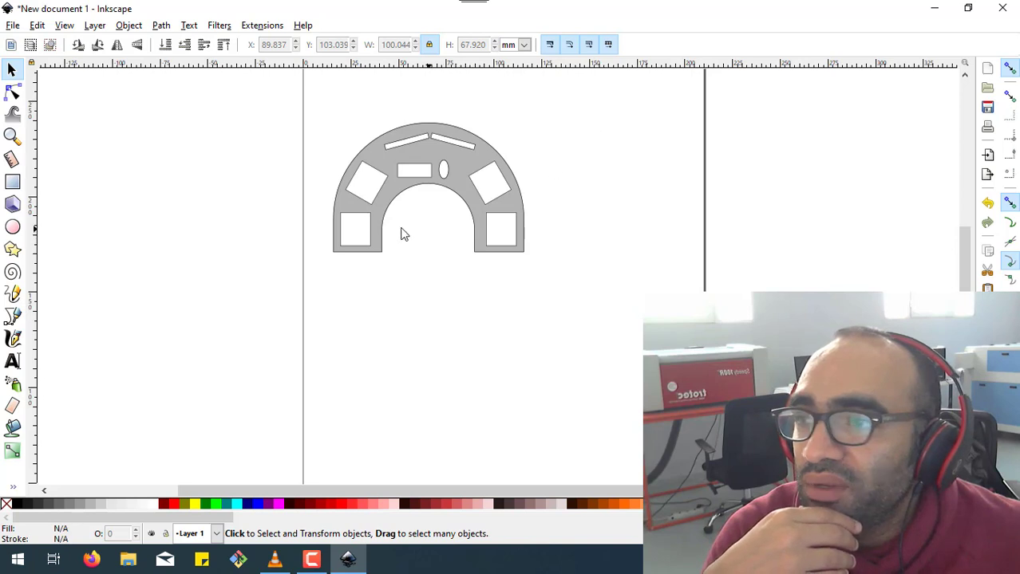
- Draw a thin strip under the centre square and group the two rectangles
left_click(13, 183)
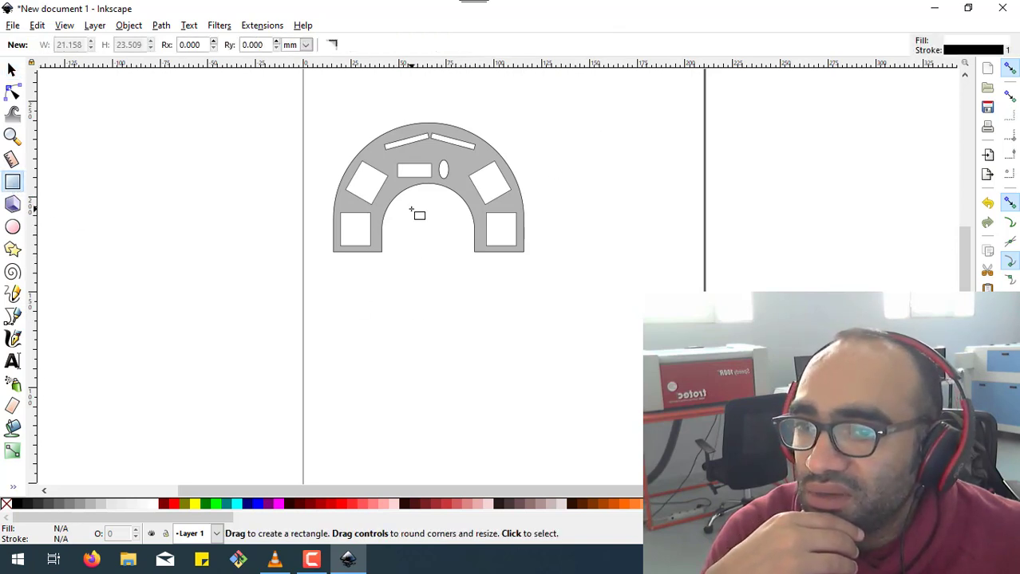
mouse_move(411, 208)
left_mouse_down()
mouse_move(450, 244)
mouse_move(417, 254)
mouse_move(451, 262)
mouse_move(430, 262)
mouse_move(437, 214)
left_mouse_up()
left_click(11, 70)
left_click(442, 231)
left_click(462, 275)
left_click_drag(463, 270, 395, 206)
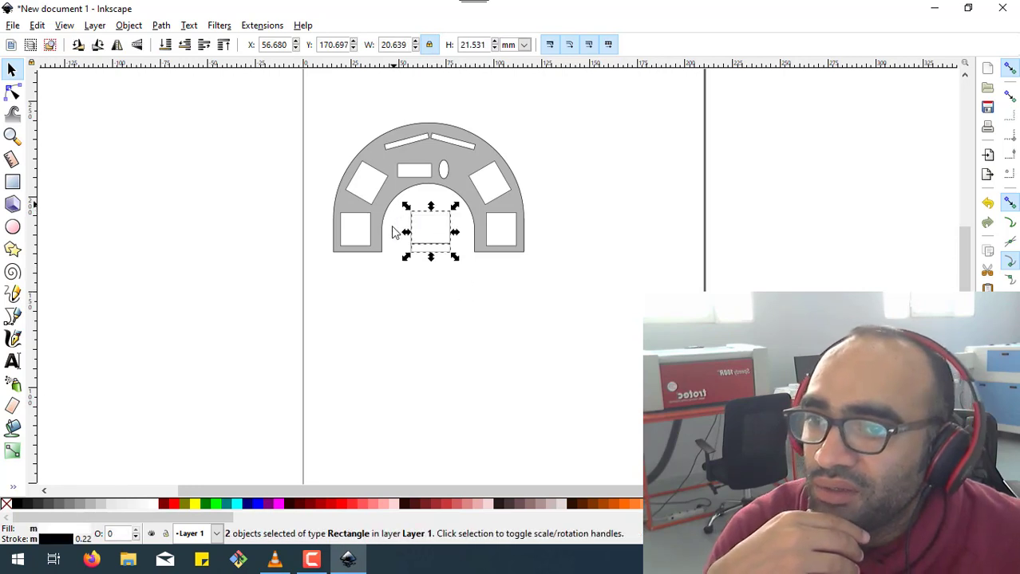
key("ctrl+g")
- Centre the square-and-strip group in the arch's inner opening
left_click(457, 345)
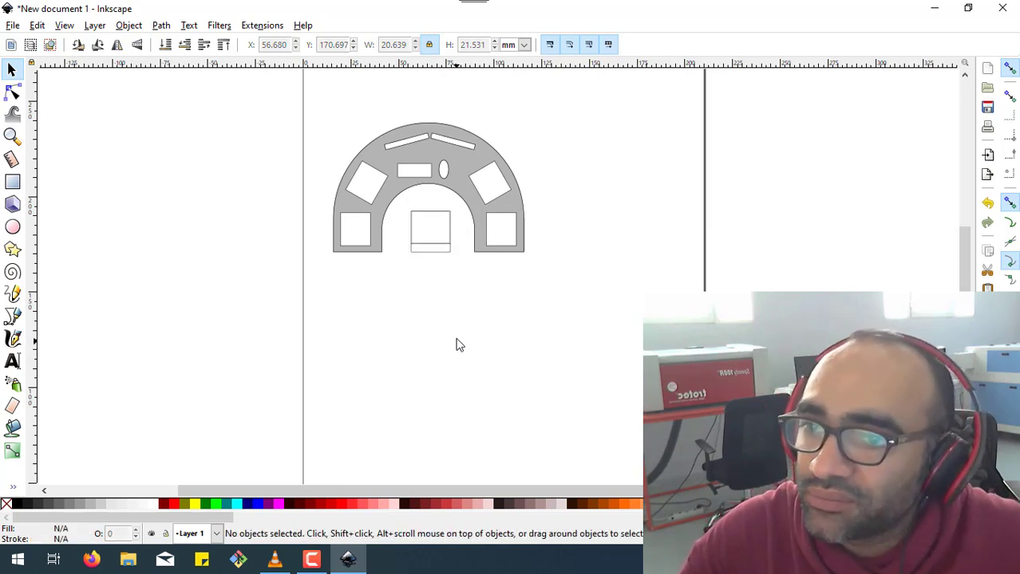
left_click(475, 239)
left_click(431, 232)
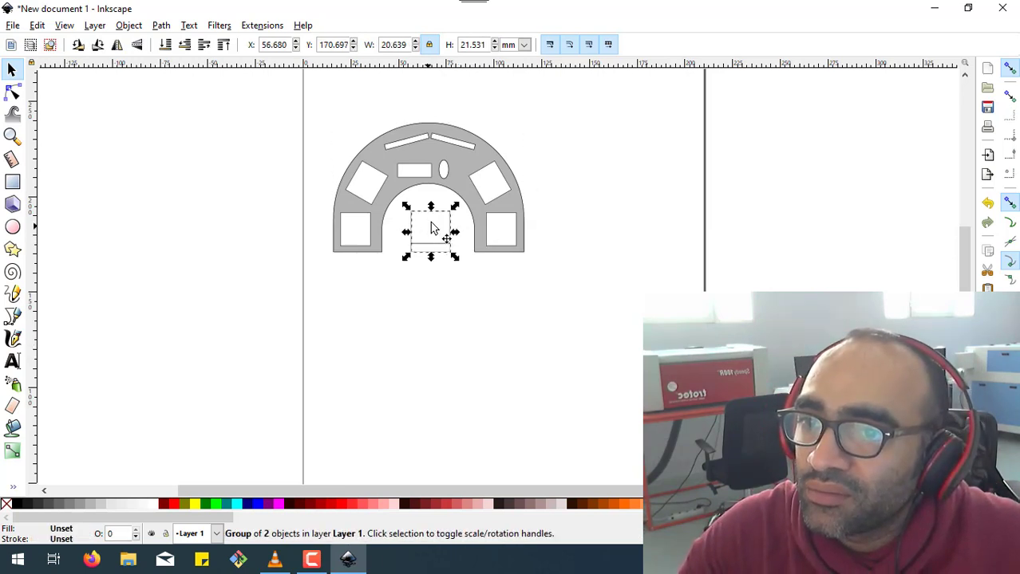
key("Left")
key("Left")
key("Left")
key("Left")
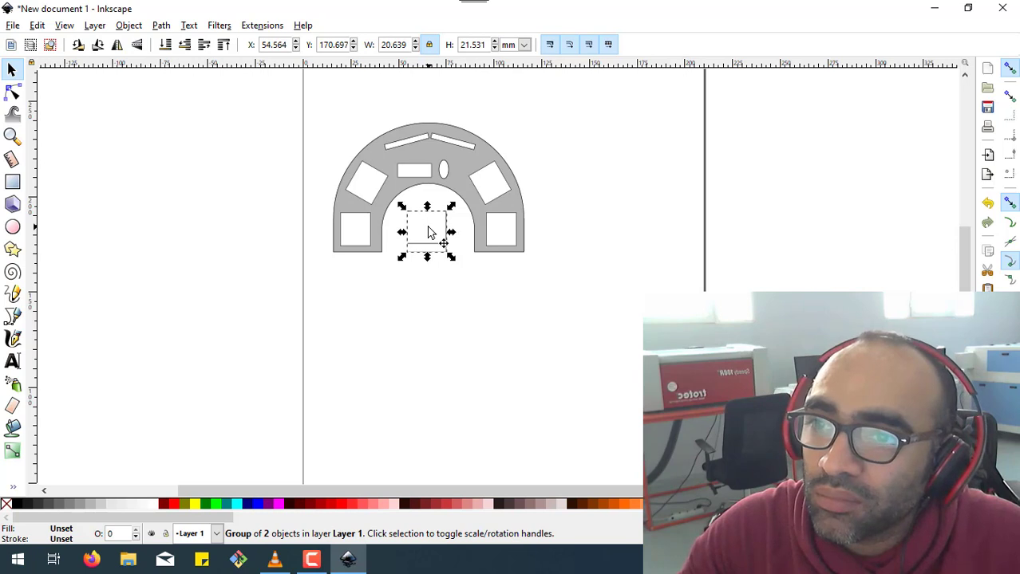
key("Up")
key("Up")
key("Up")
key("Up")
key("Up")
key("Up")
key("Up")
key("Up")
key("Up")
key("Up")
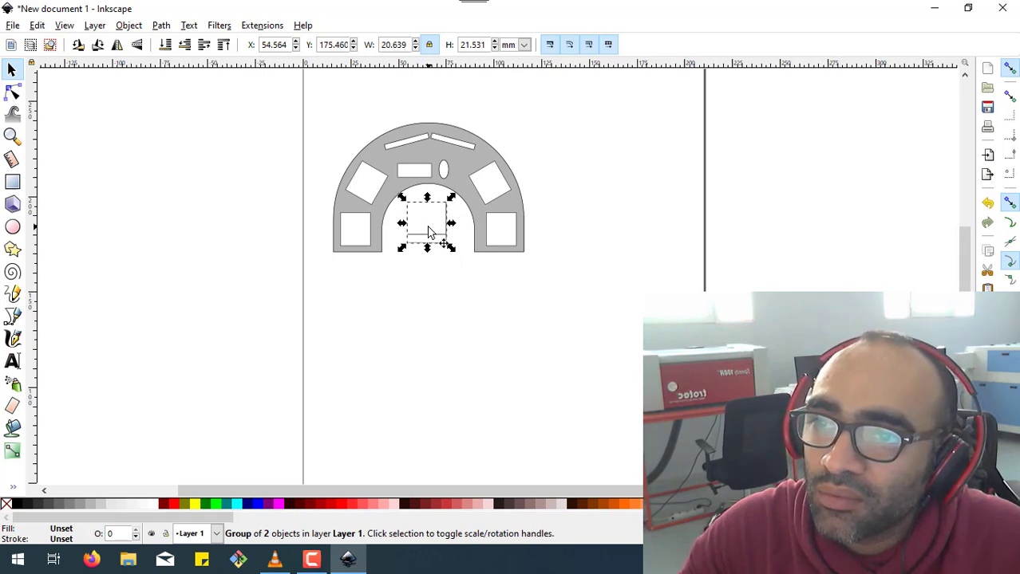
key("Right")
key("Right")
key("Left")
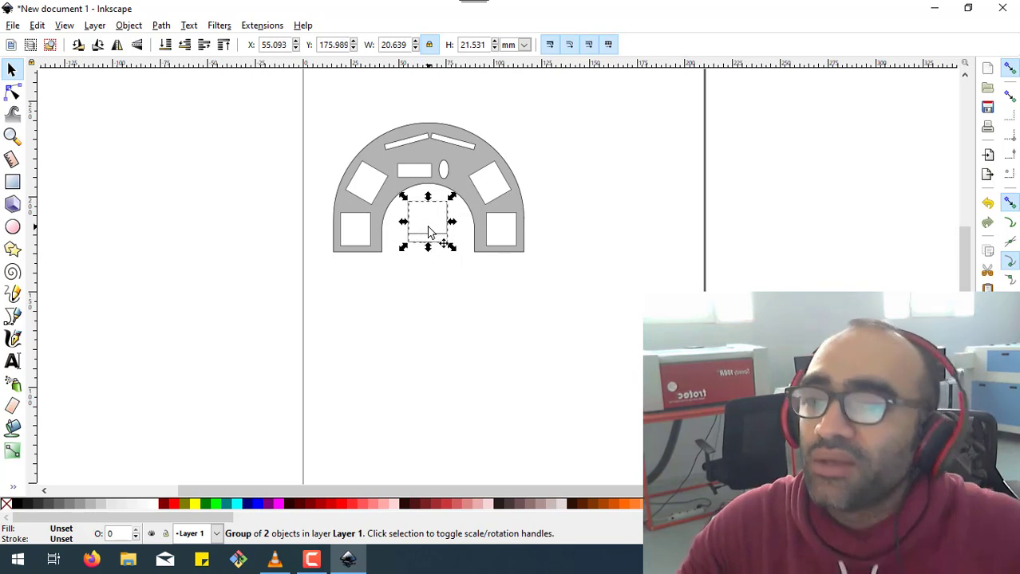
key("Right")
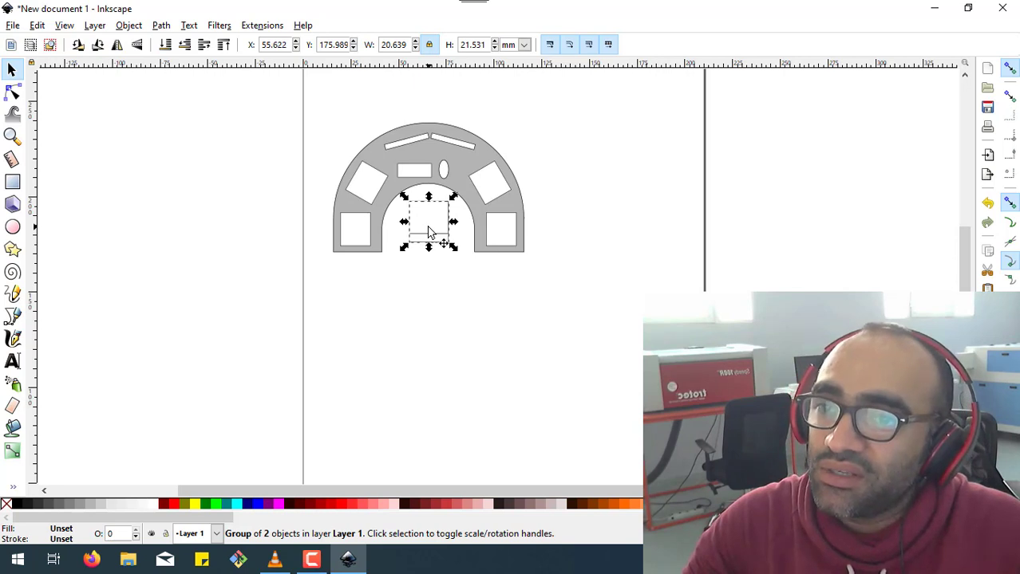
key("Left")
key("Right")
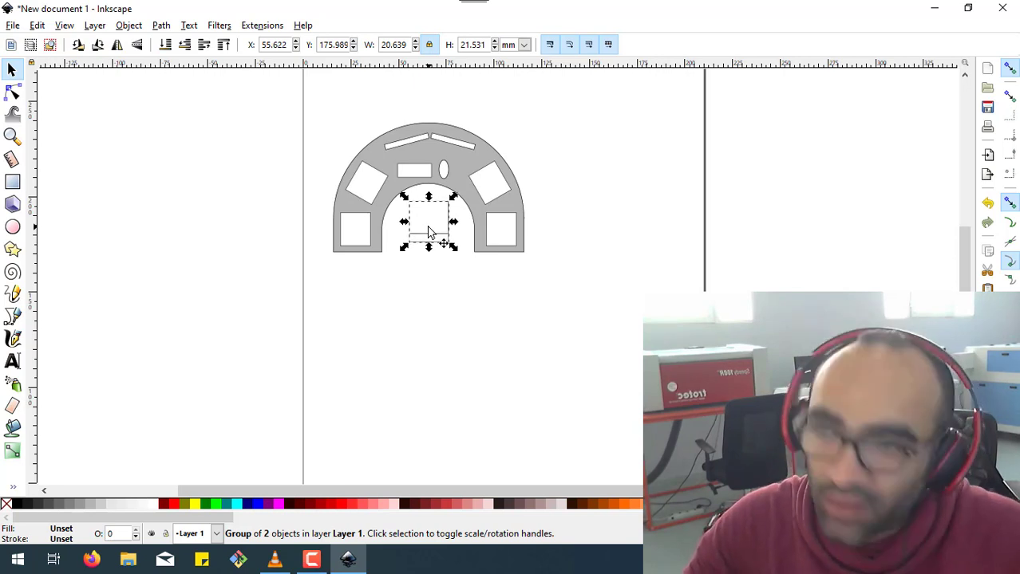
key("Down")
left_click(429, 298)
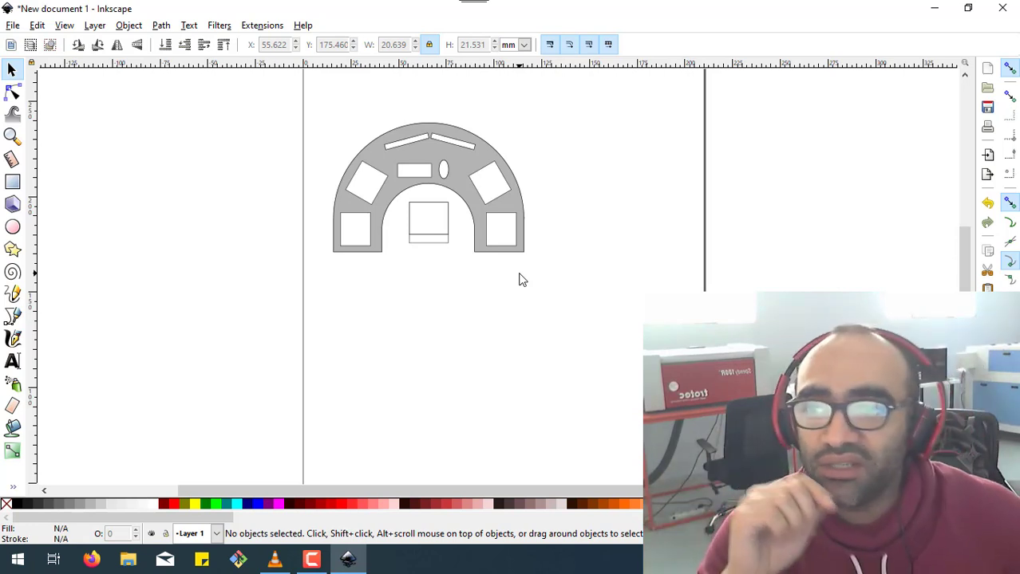
left_click(448, 242)
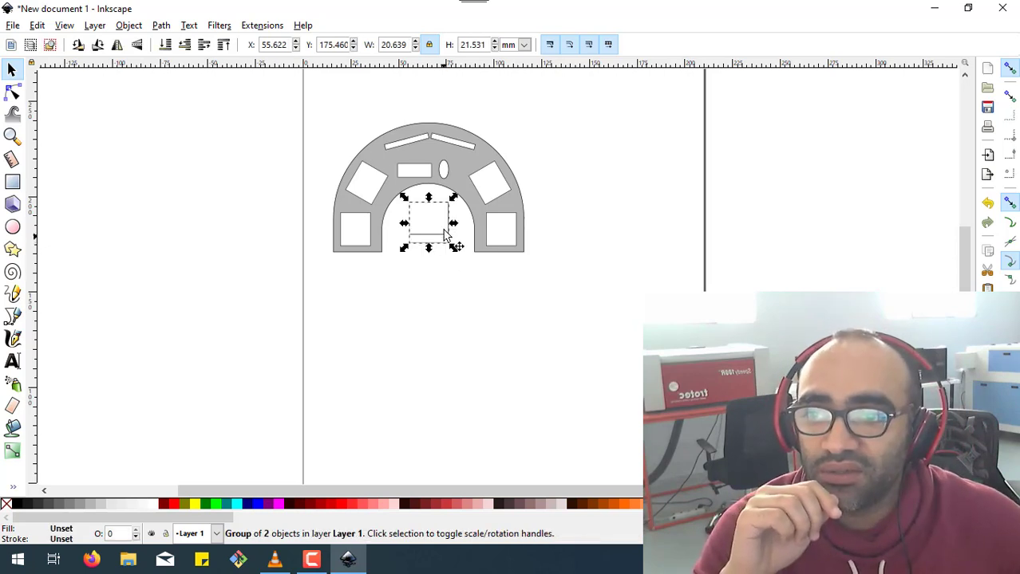
left_click(451, 332)
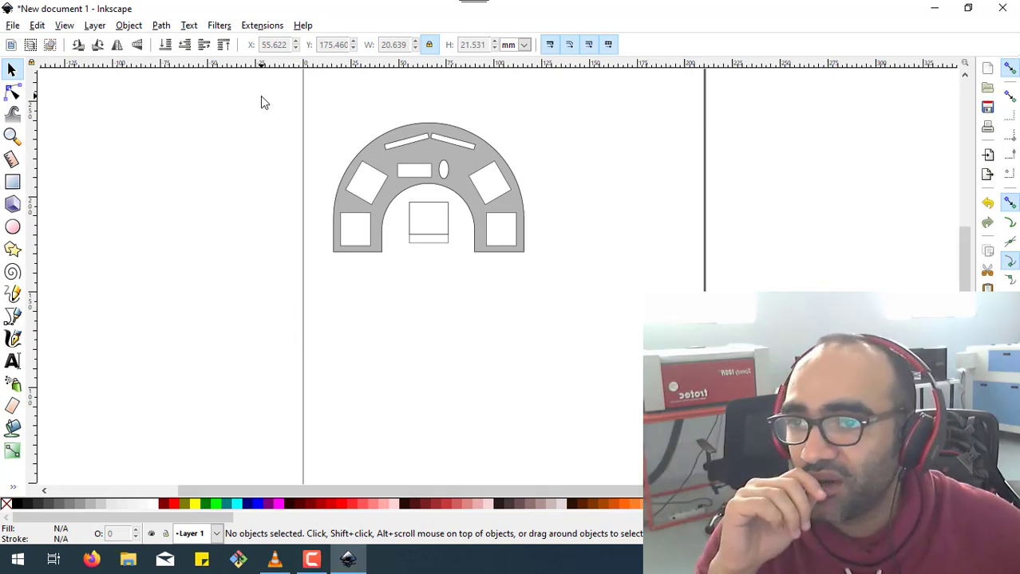
- Group the arch and its seven pieces into one desk
left_click_drag(260, 97, 570, 301)
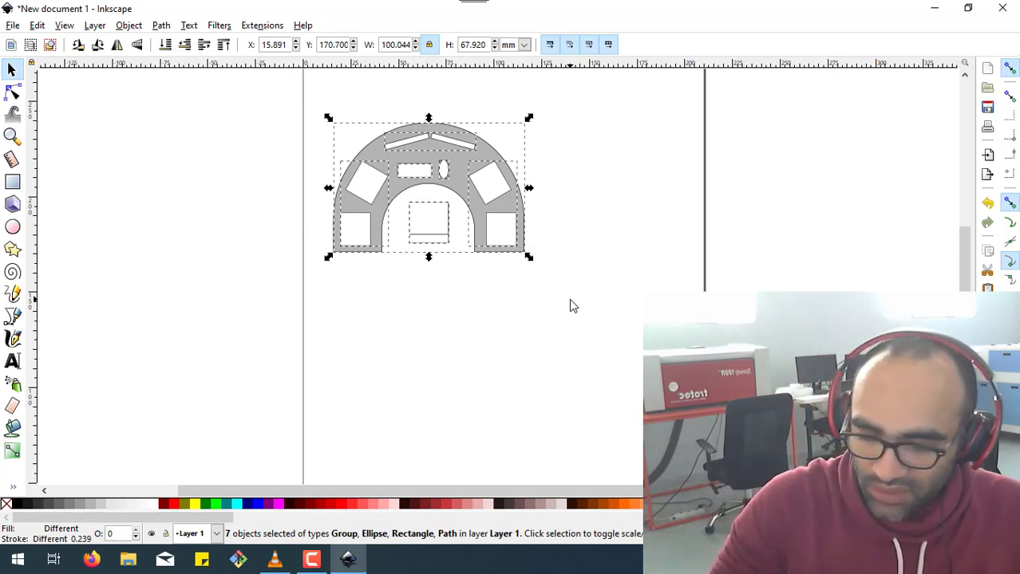
key("ctrl")
key("ctrl")
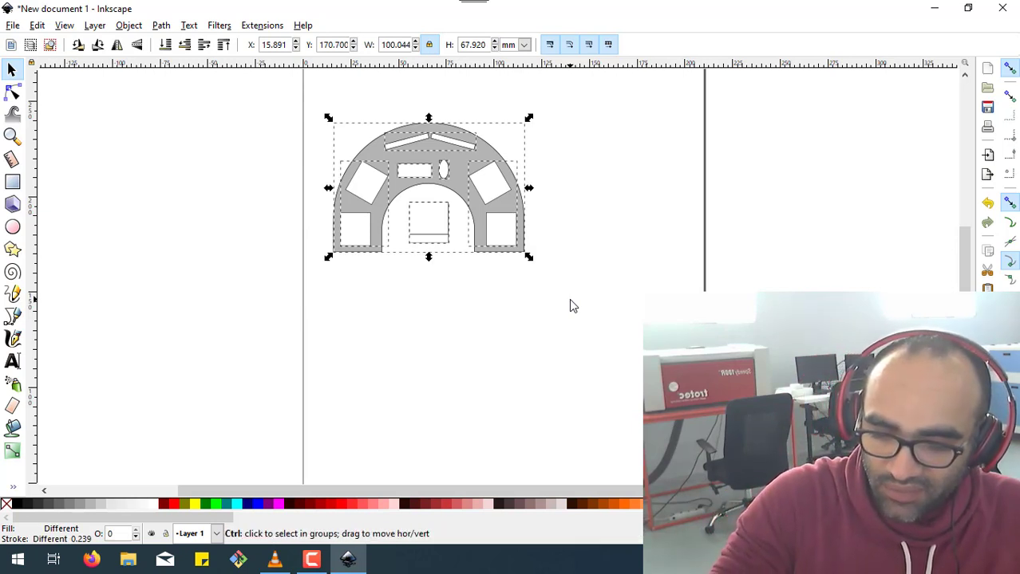
key("ctrl+g")
left_click(493, 335)
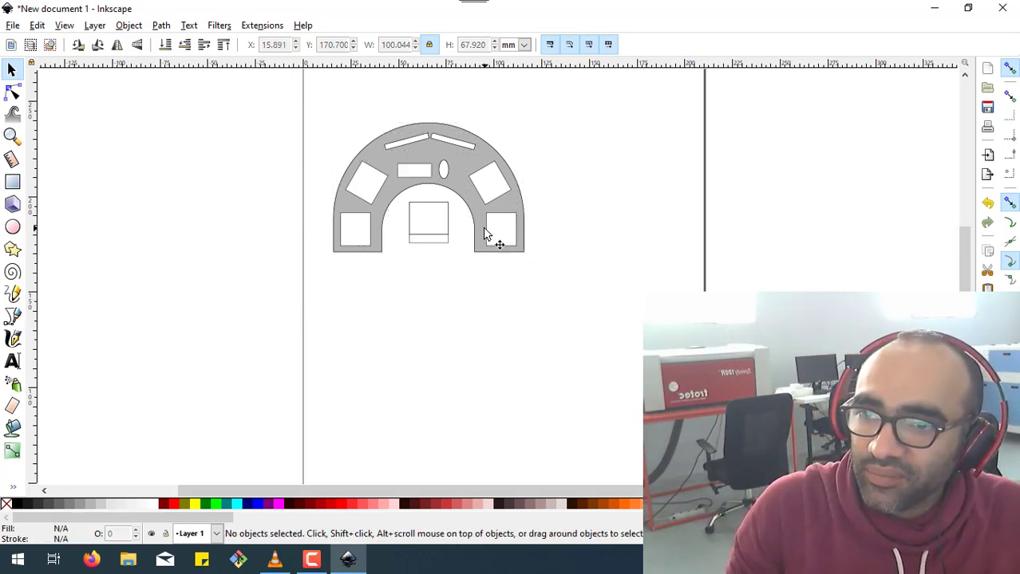
left_click(484, 233)
- Paste a copy of the desk, rotate it 180°, and snap it onto the first desk's right leg
key("ctrl")
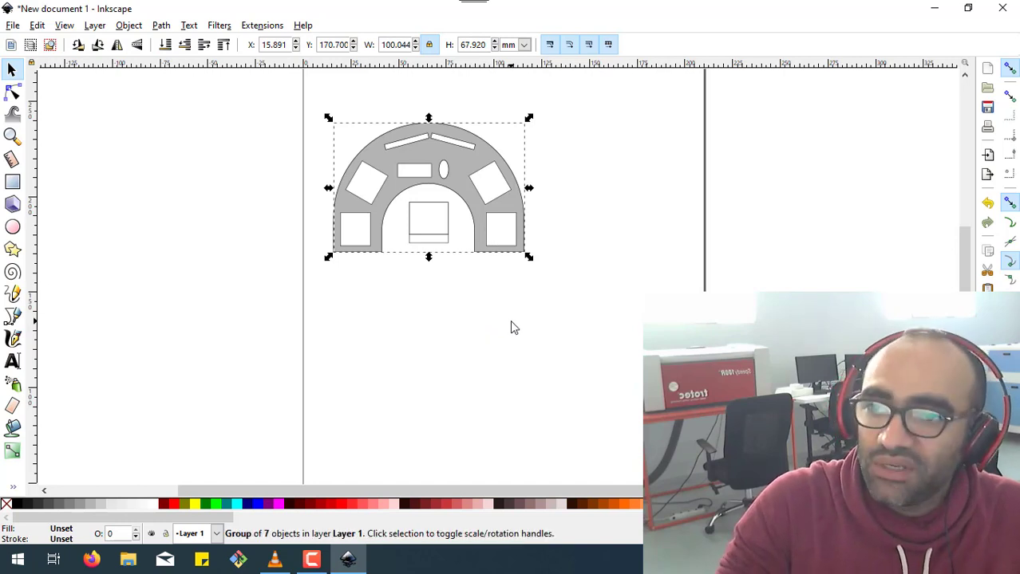
key("ctrl+v")
left_click(541, 313, "ctrl")
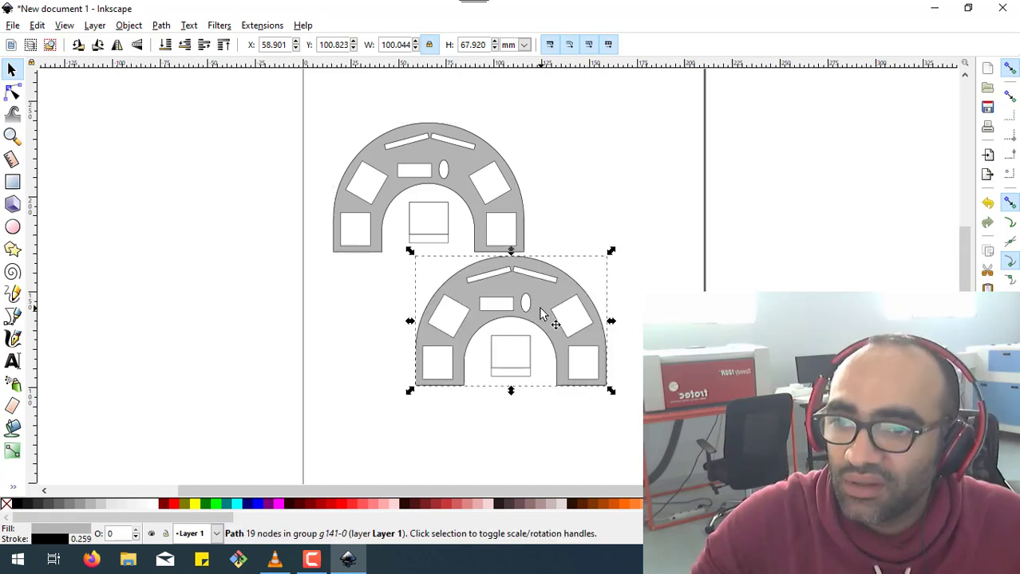
left_click(507, 320)
key("ctrl")
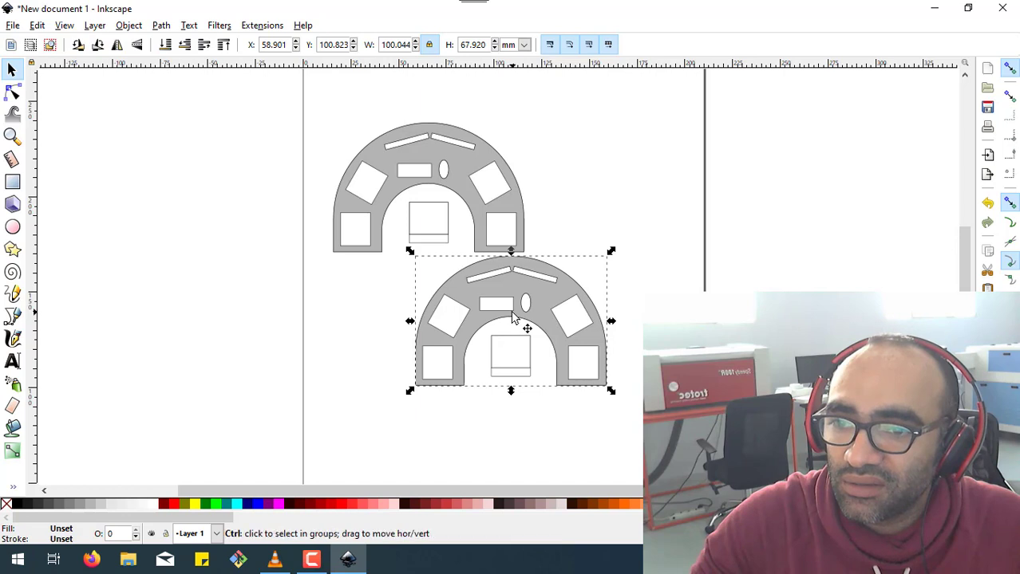
left_click(510, 310, "ctrl")
left_click(536, 325)
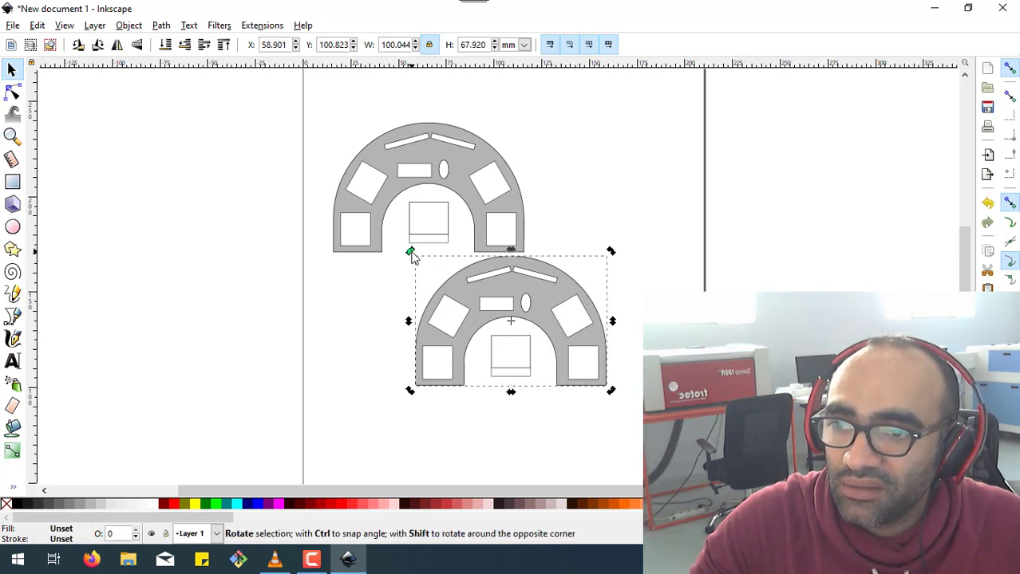
left_click_drag(409, 252, 558, 346)
key("Escape")
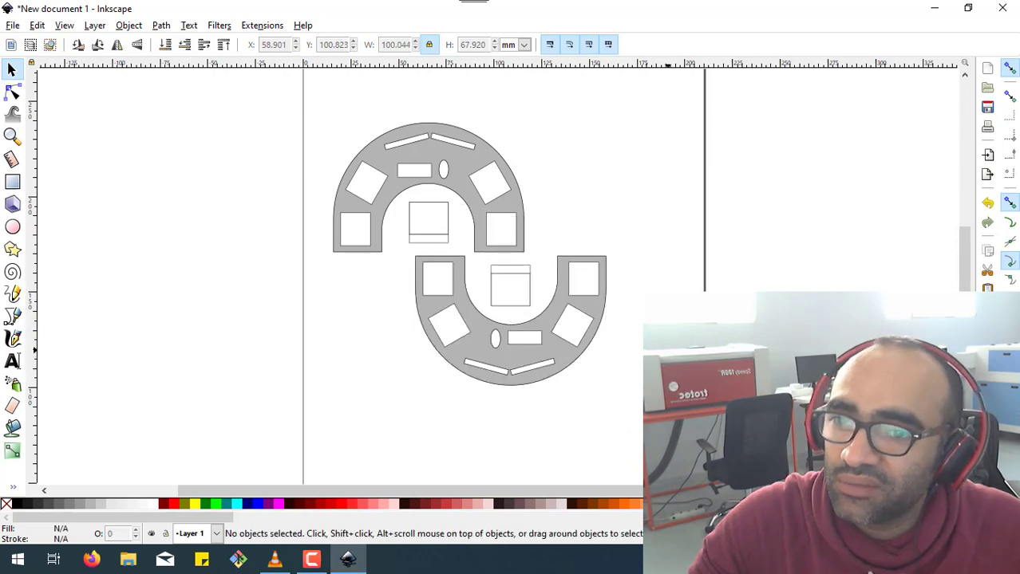
left_click(482, 334)
left_click_drag(474, 318, 533, 313)
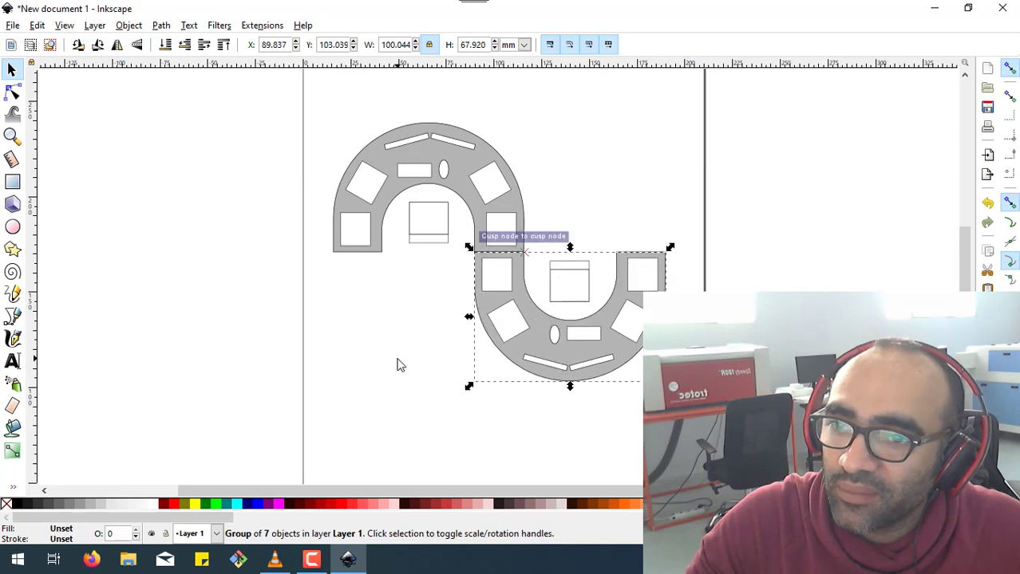
left_click(399, 366)
scroll(419, 385, "up", 4)
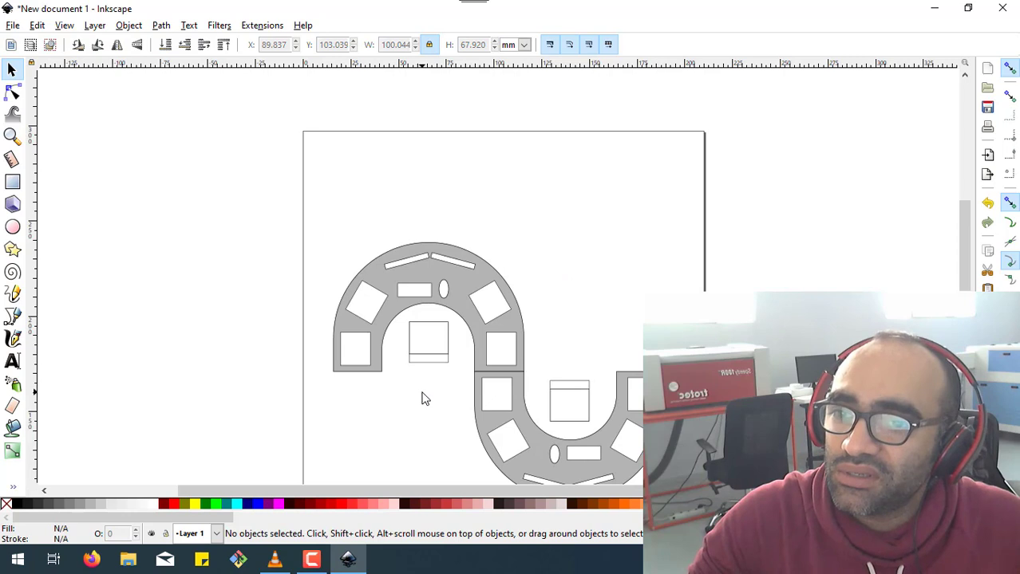
scroll(422, 395, "down", 4)
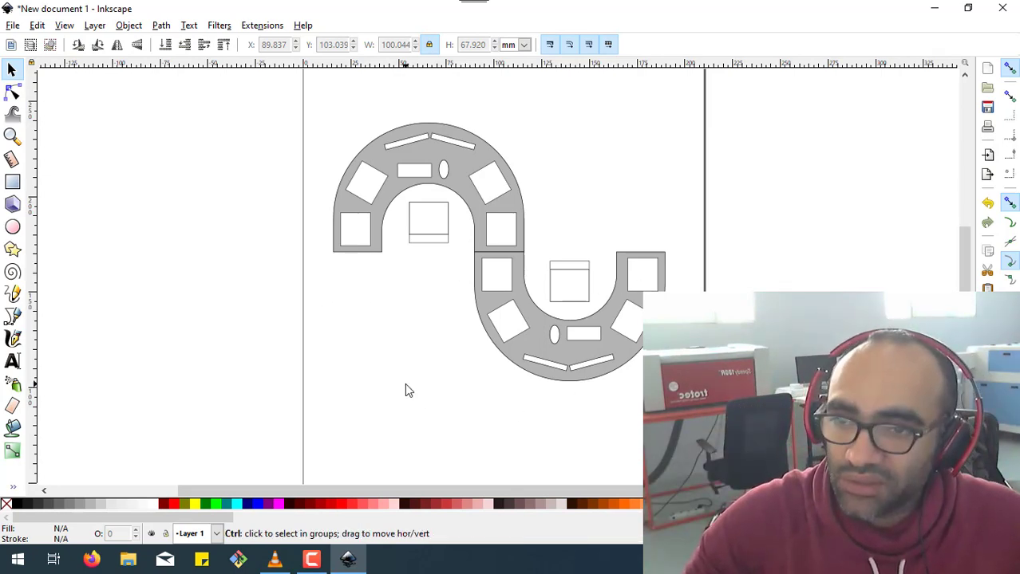
scroll(405, 385, "up", 1, "ctrl")
scroll(406, 384, "down", 4, "ctrl")
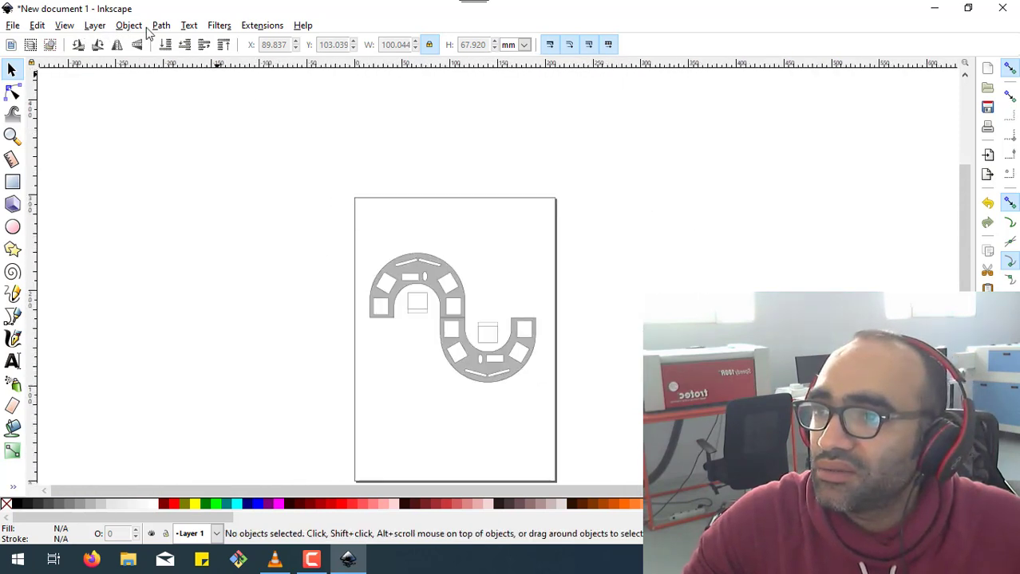
- Switch the page orientation to Landscape in Document Properties
left_click(14, 29)
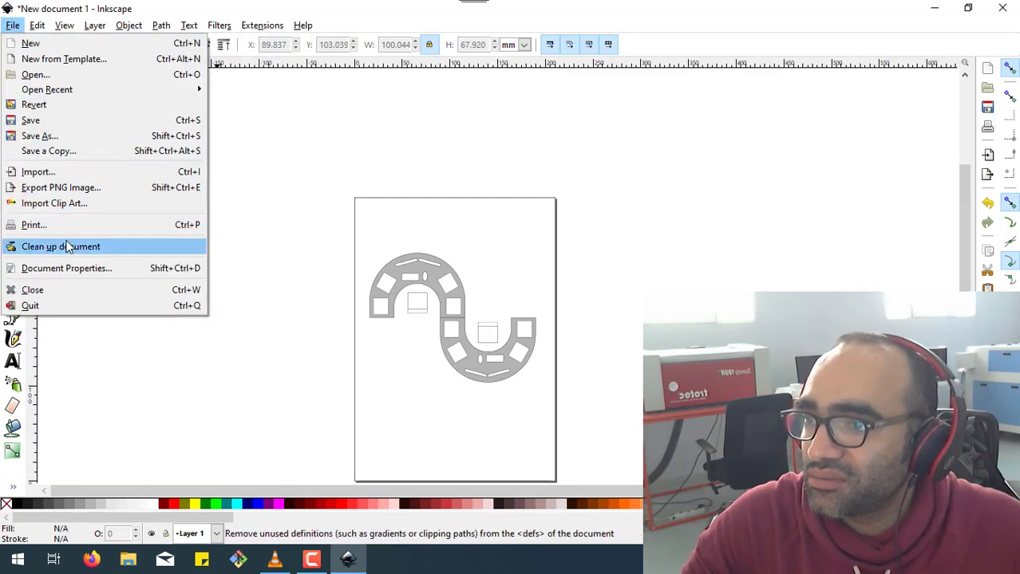
left_click(68, 266)
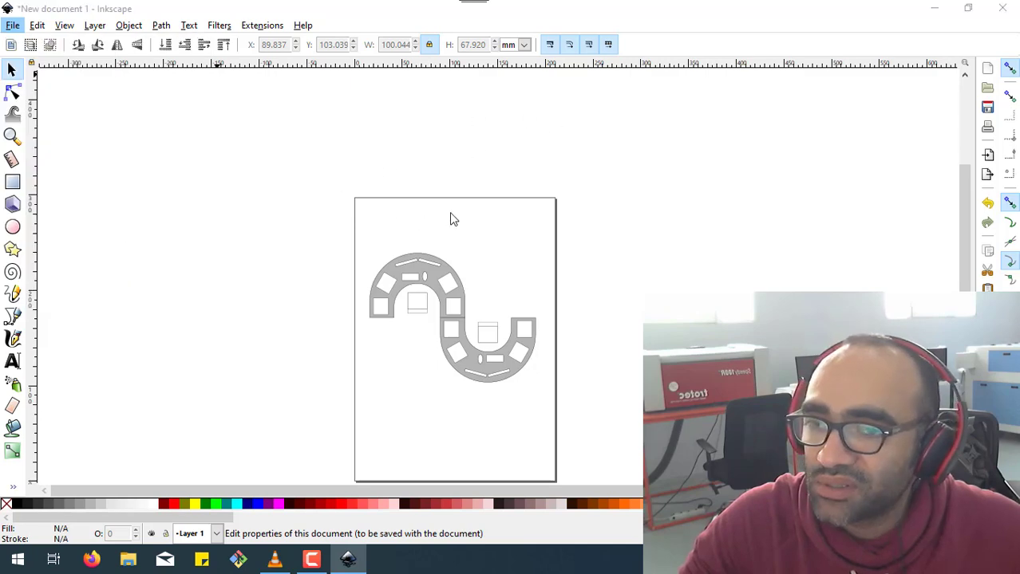
left_click(292, 226)
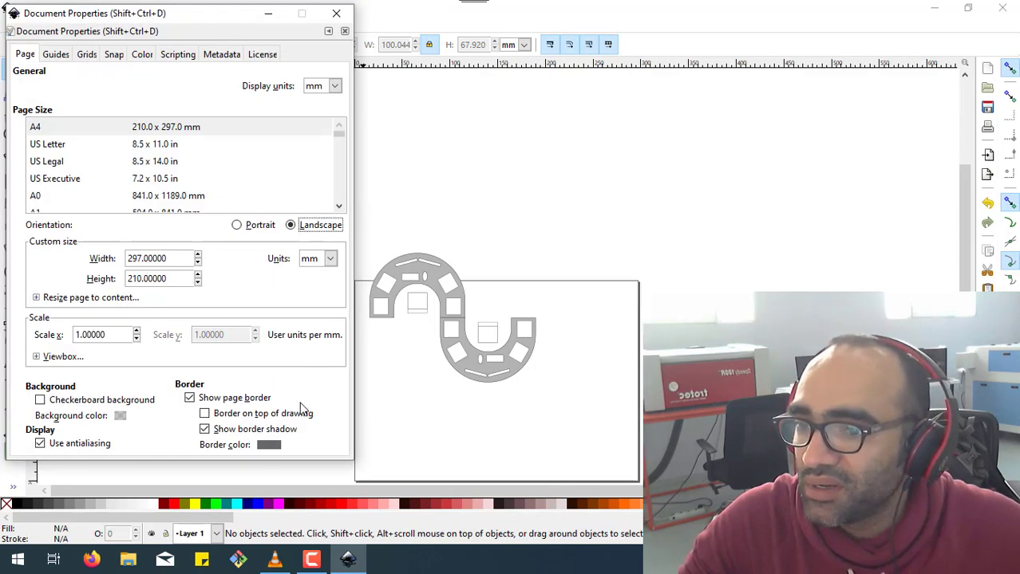
left_click(336, 13)
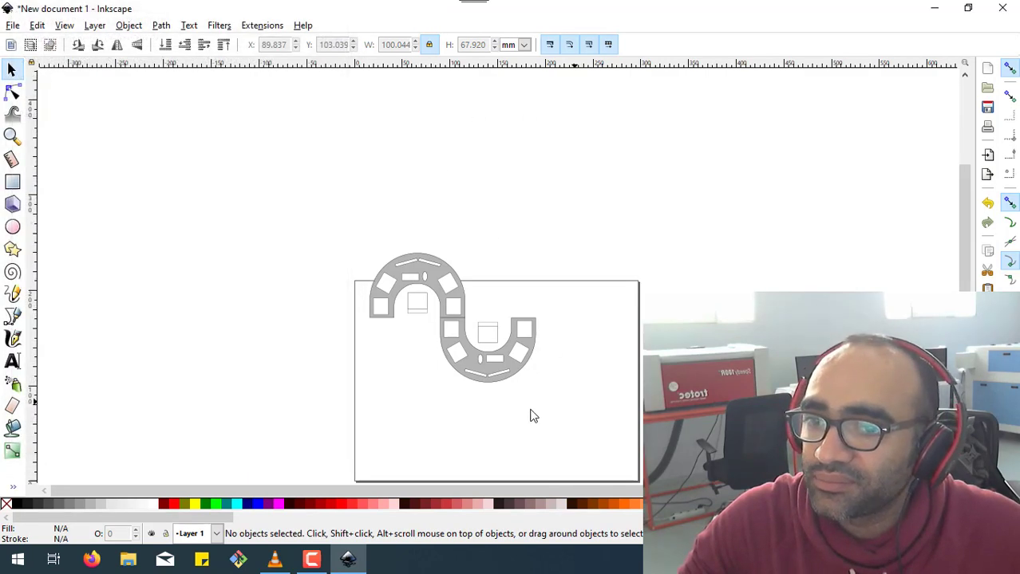
- Move both joined desks to X 2.178, Y 66.603 mm in the page's upper left
scroll(504, 409, "down", 1)
scroll(479, 399, "down", 1, "ctrl")
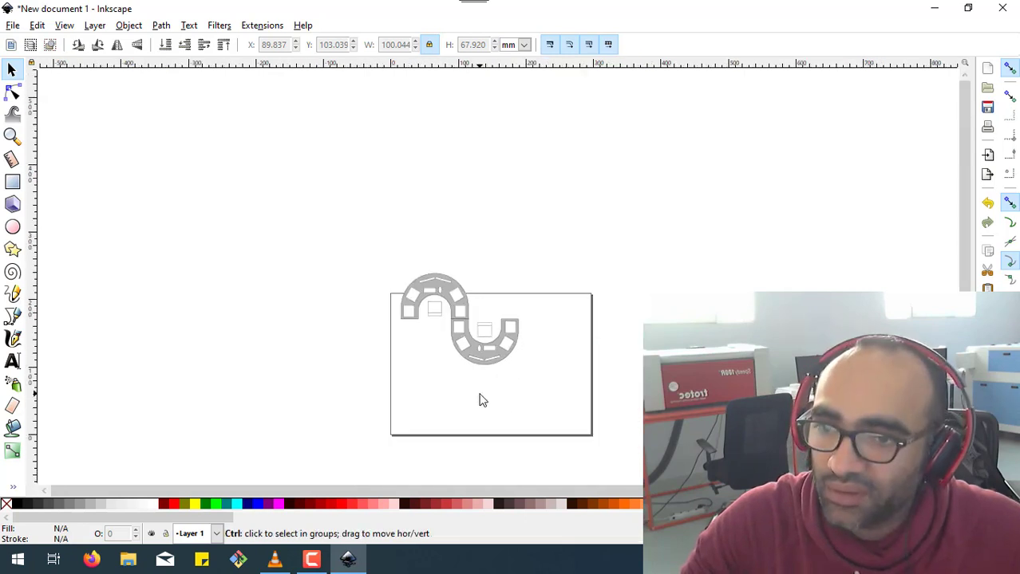
scroll(478, 399, "up", 3, "ctrl")
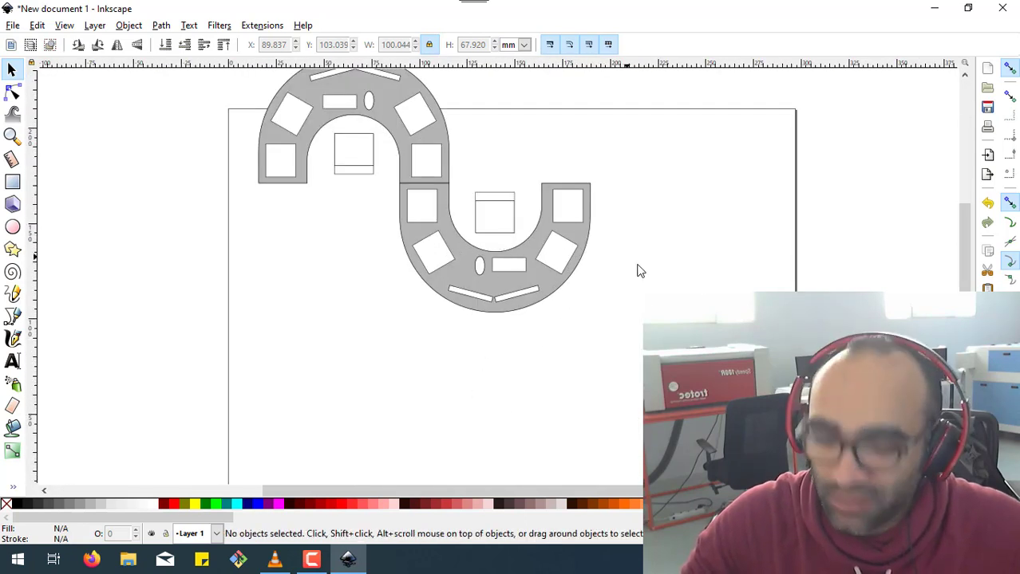
scroll(639, 271, "down", 1)
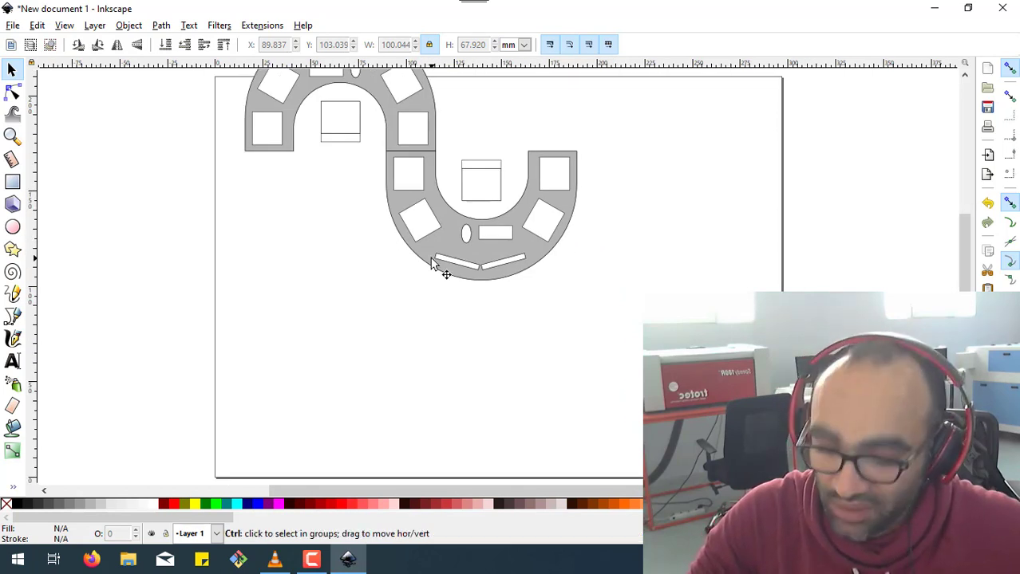
key("ctrl+a")
left_click_drag(391, 171, 366, 232)
- Paste a copy of the upright desk and snap it onto the inverted desk's right end
left_click(683, 269)
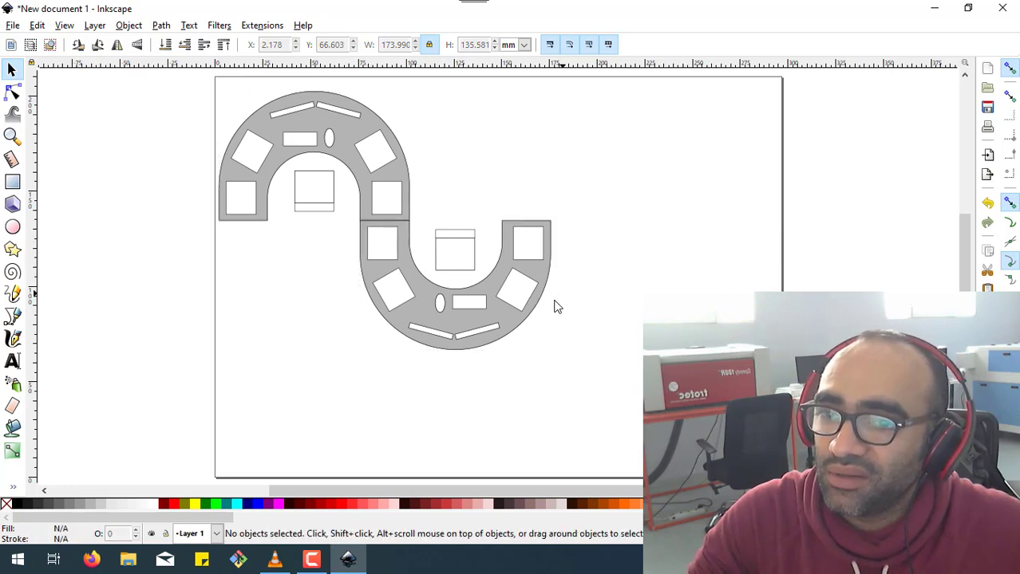
left_click(505, 317)
key("ctrl+c")
key("ctrl+v")
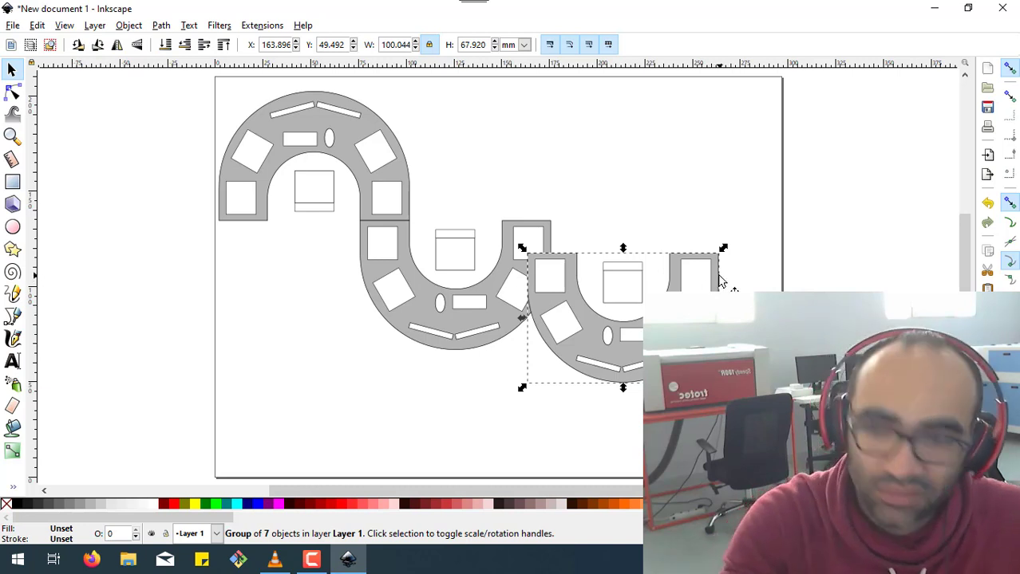
key("Delete")
left_click(399, 204)
key("ctrl+c")
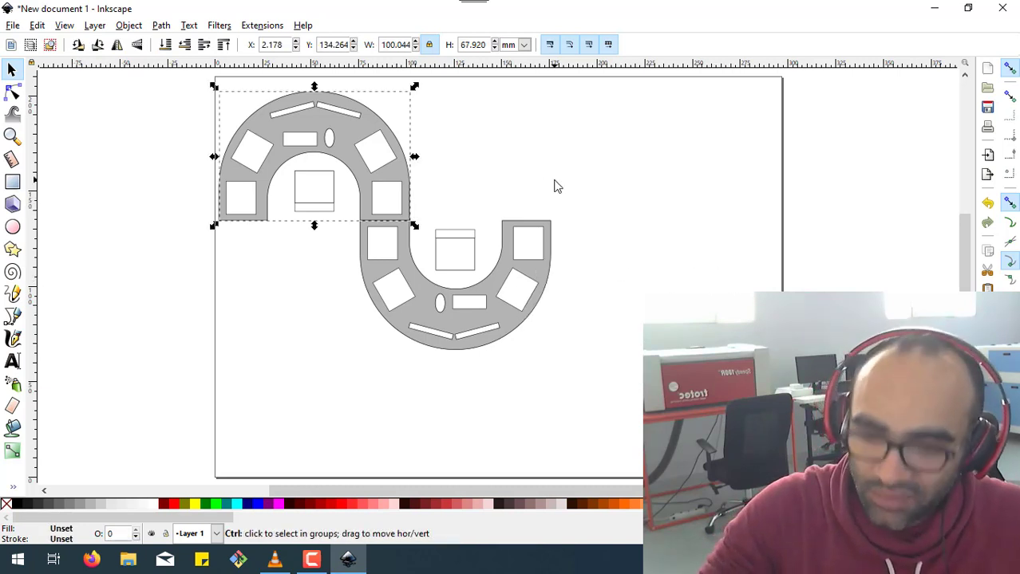
key("ctrl+v")
left_click_drag(495, 219, 544, 192)
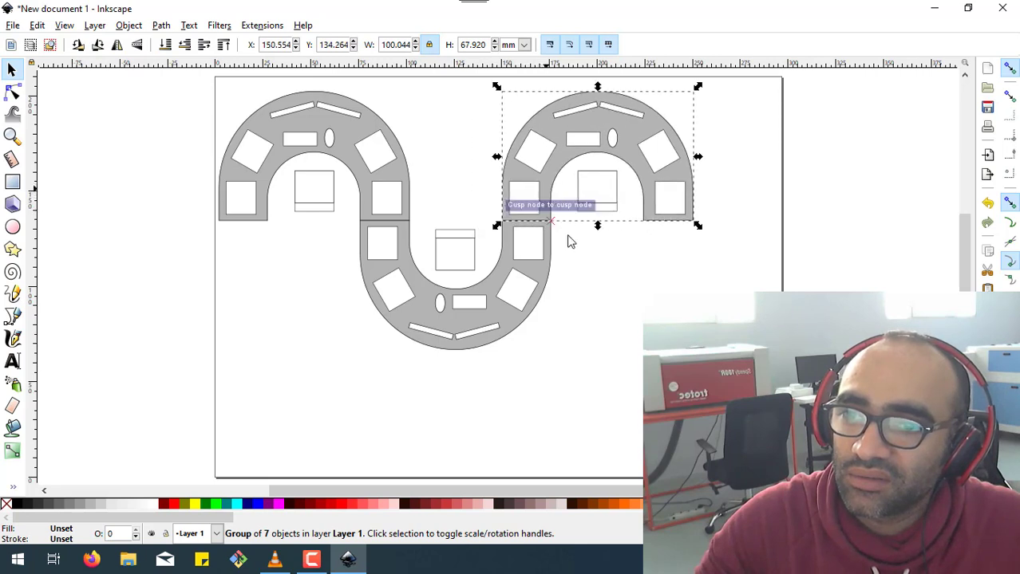
left_click(586, 301)
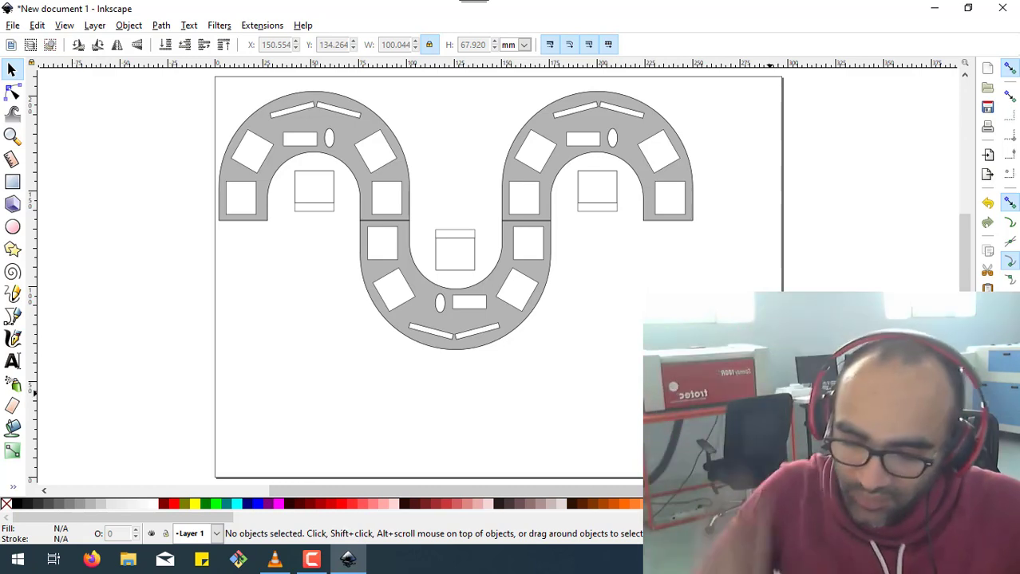
- Move all three desks together to X 22.551, Y 39.177 mm
key("ctrl+a")
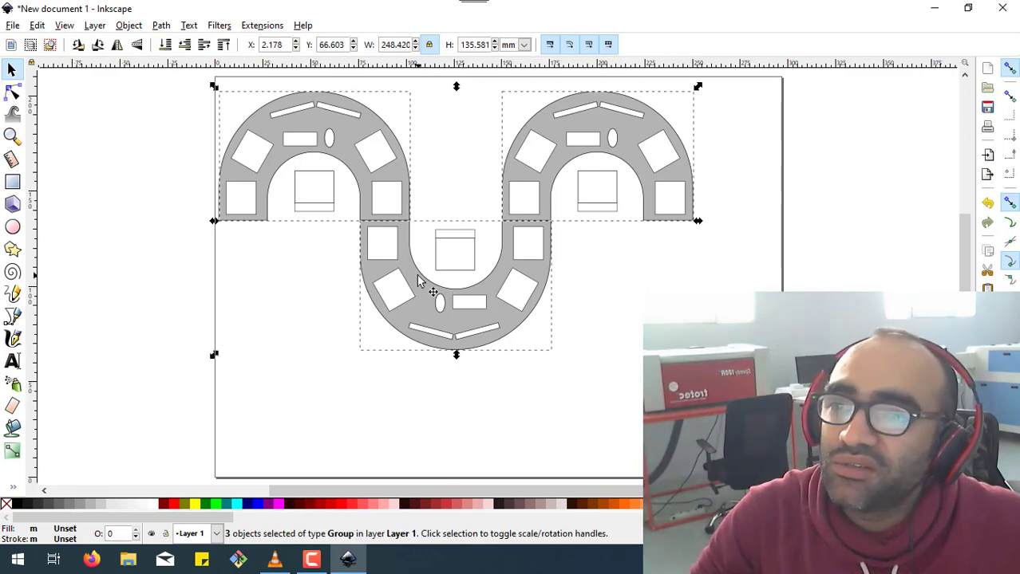
left_click_drag(421, 277, 460, 336)
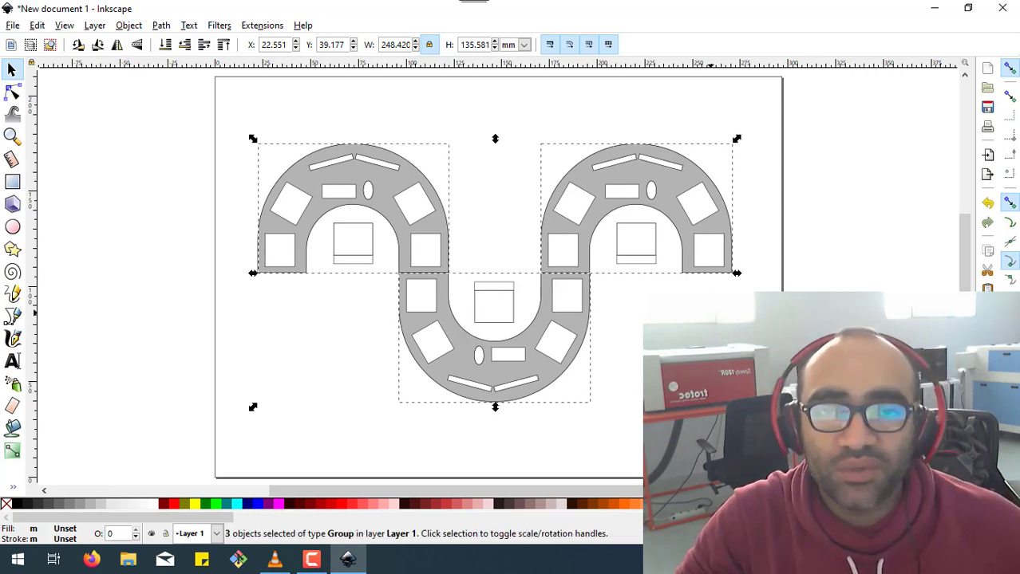